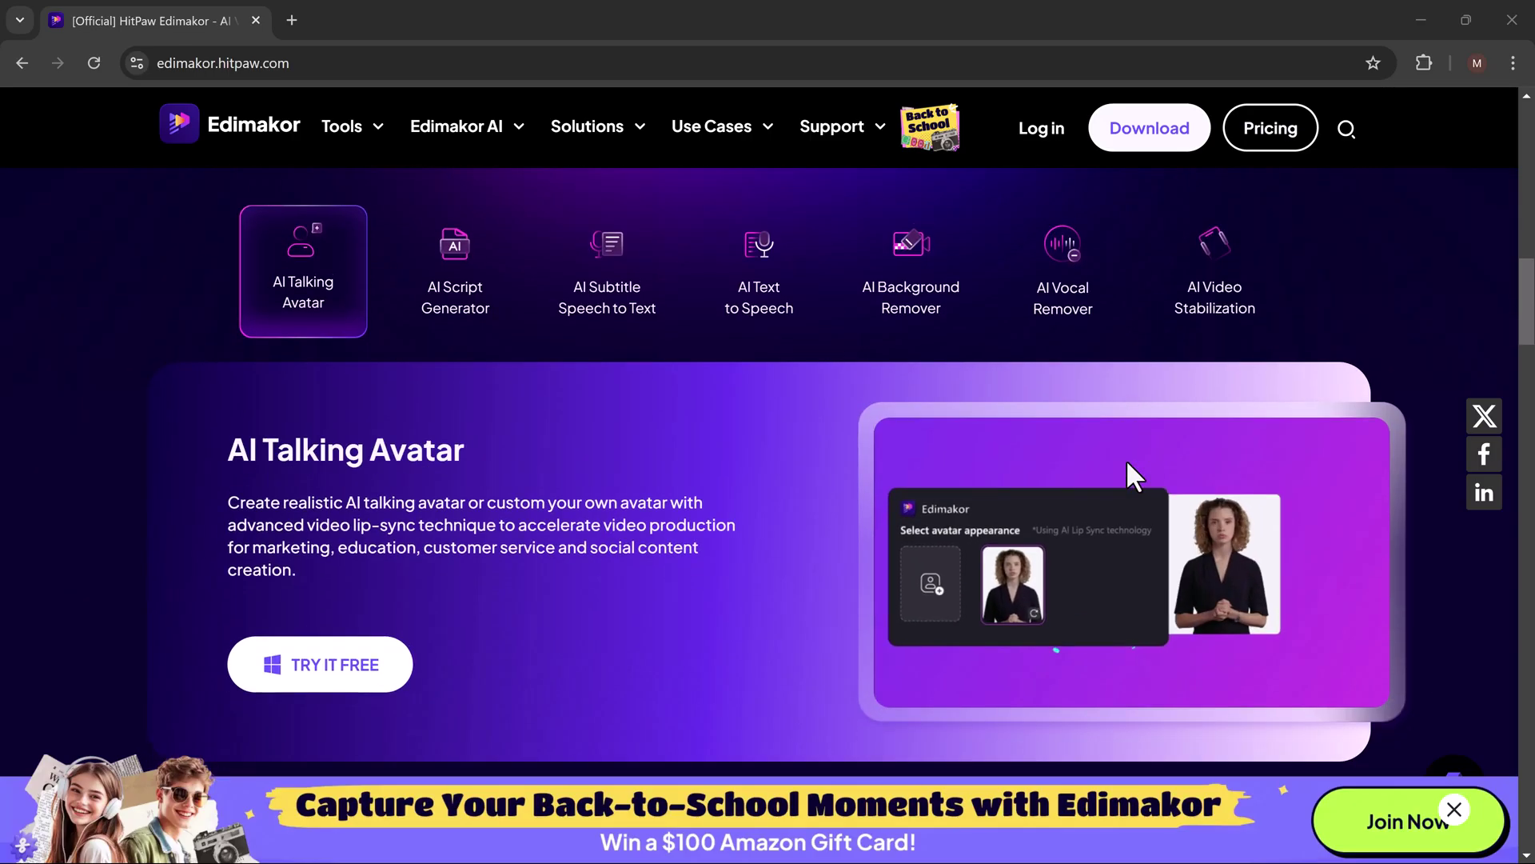
Scroll through the Edimakor home page to survey its features
scroll(1126, 459, down, 3)
scroll(1126, 459, down, 3)
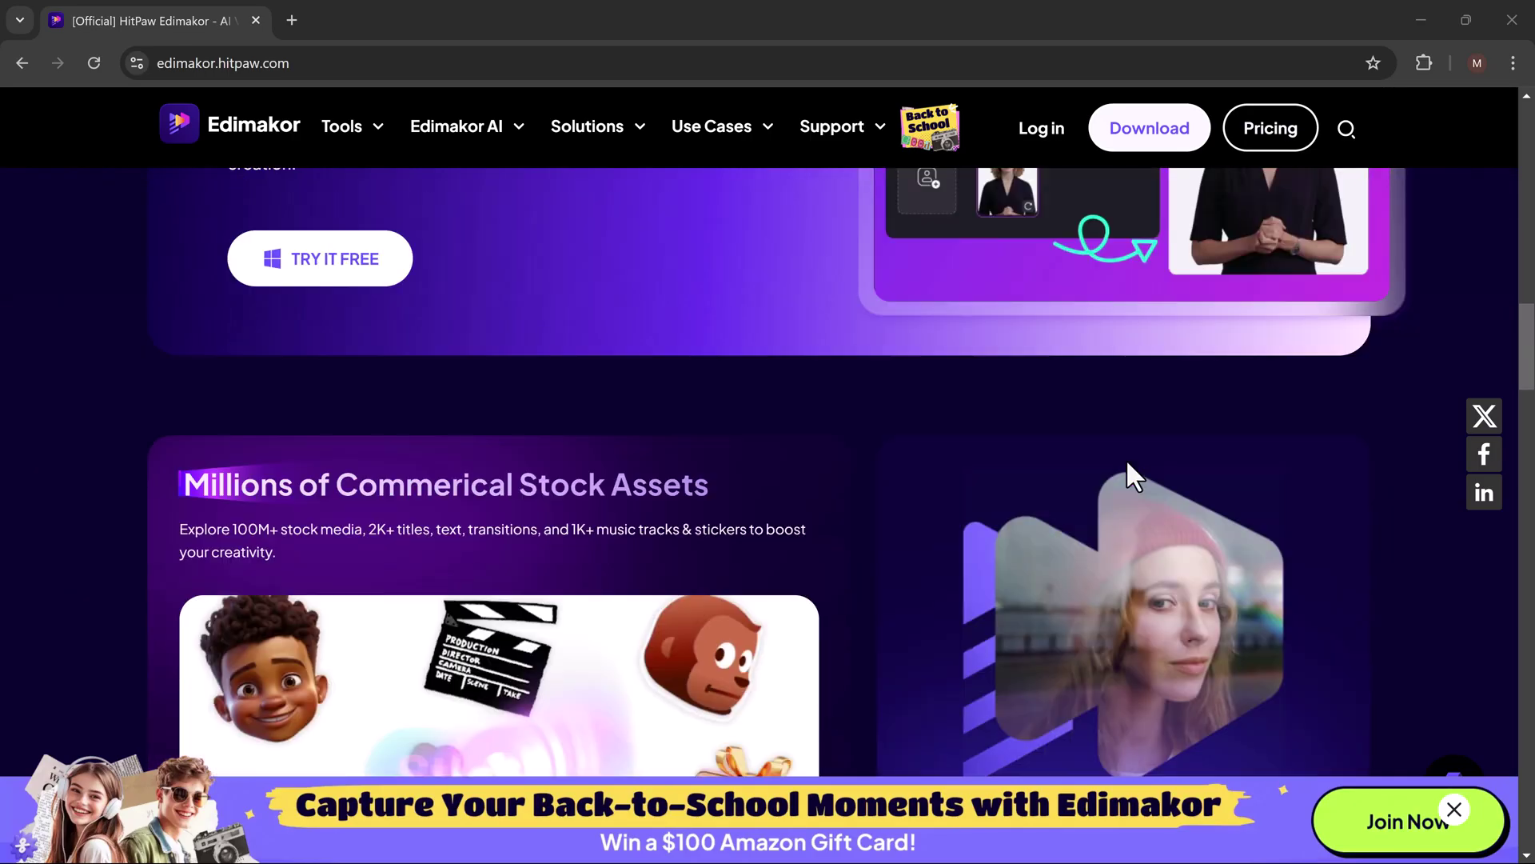
scroll(1128, 463, down, 5)
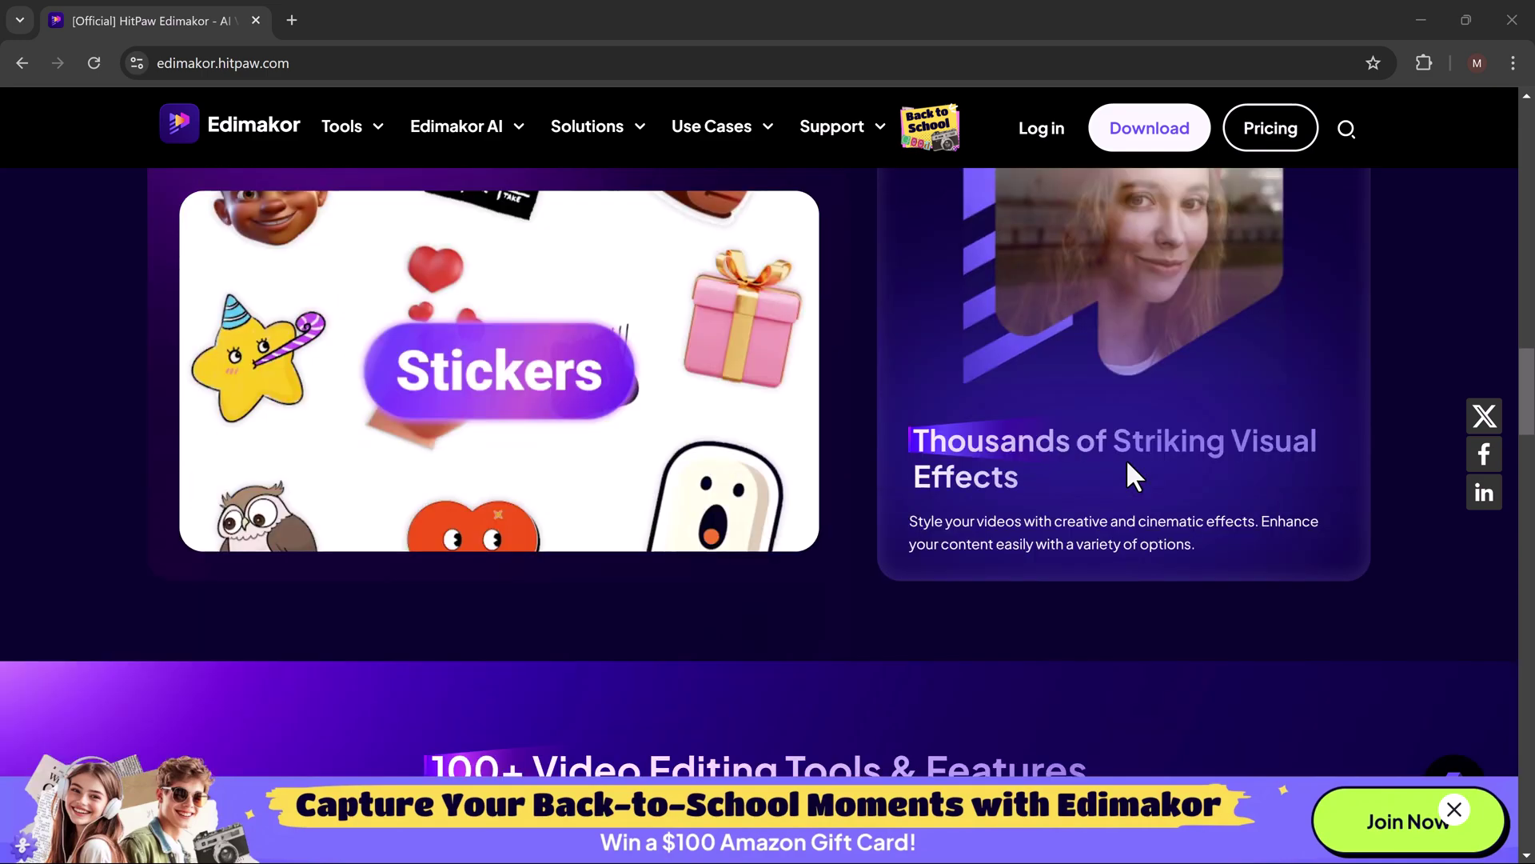
scroll(1127, 464, down, 10)
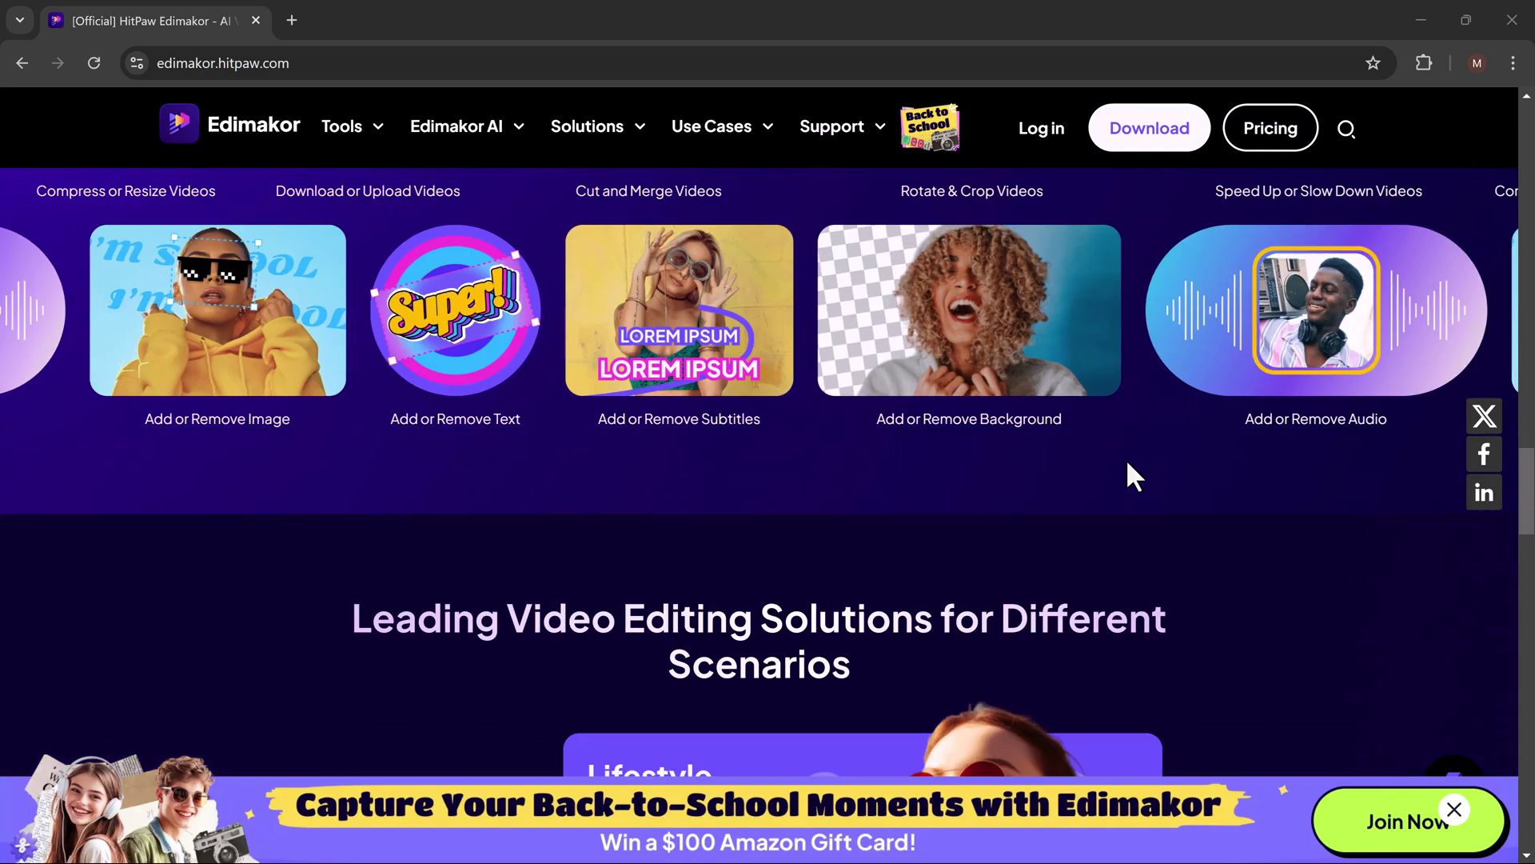
scroll(1126, 458, down, 8)
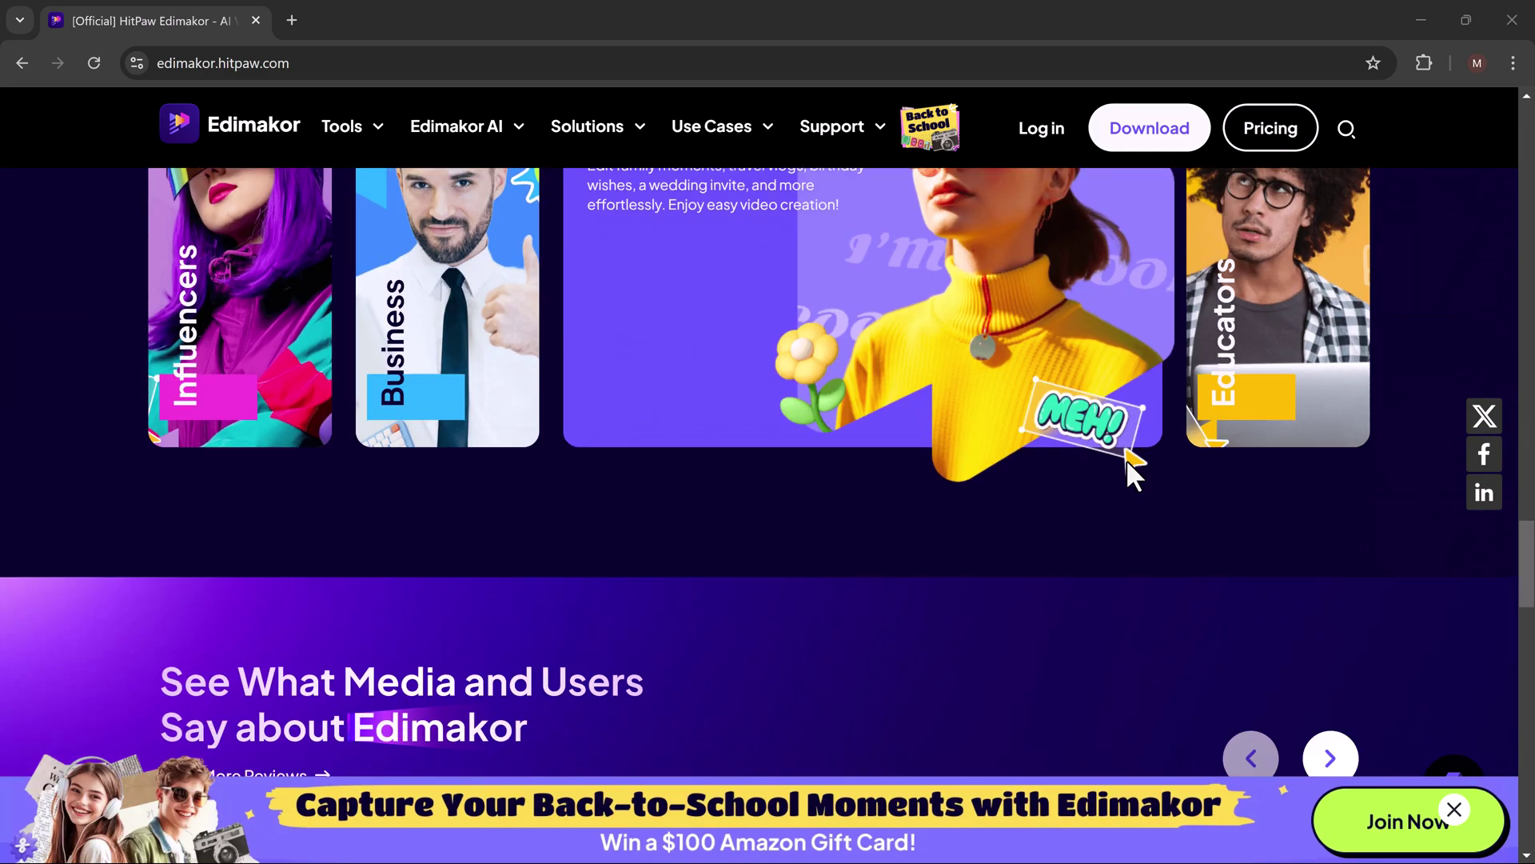
scroll(1126, 458, down, 10)
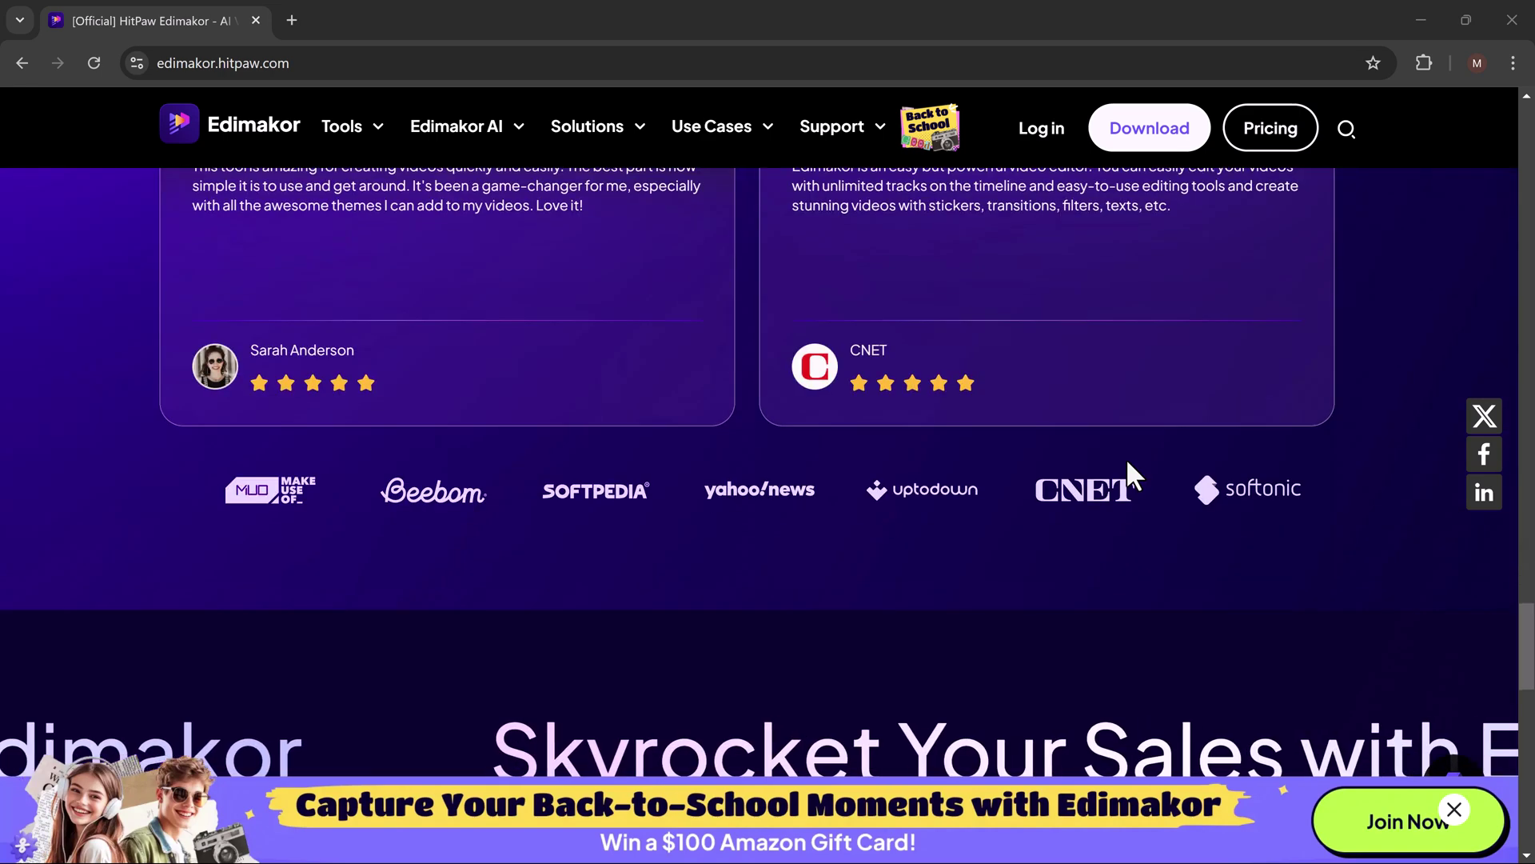
scroll(1126, 457, down, 8)
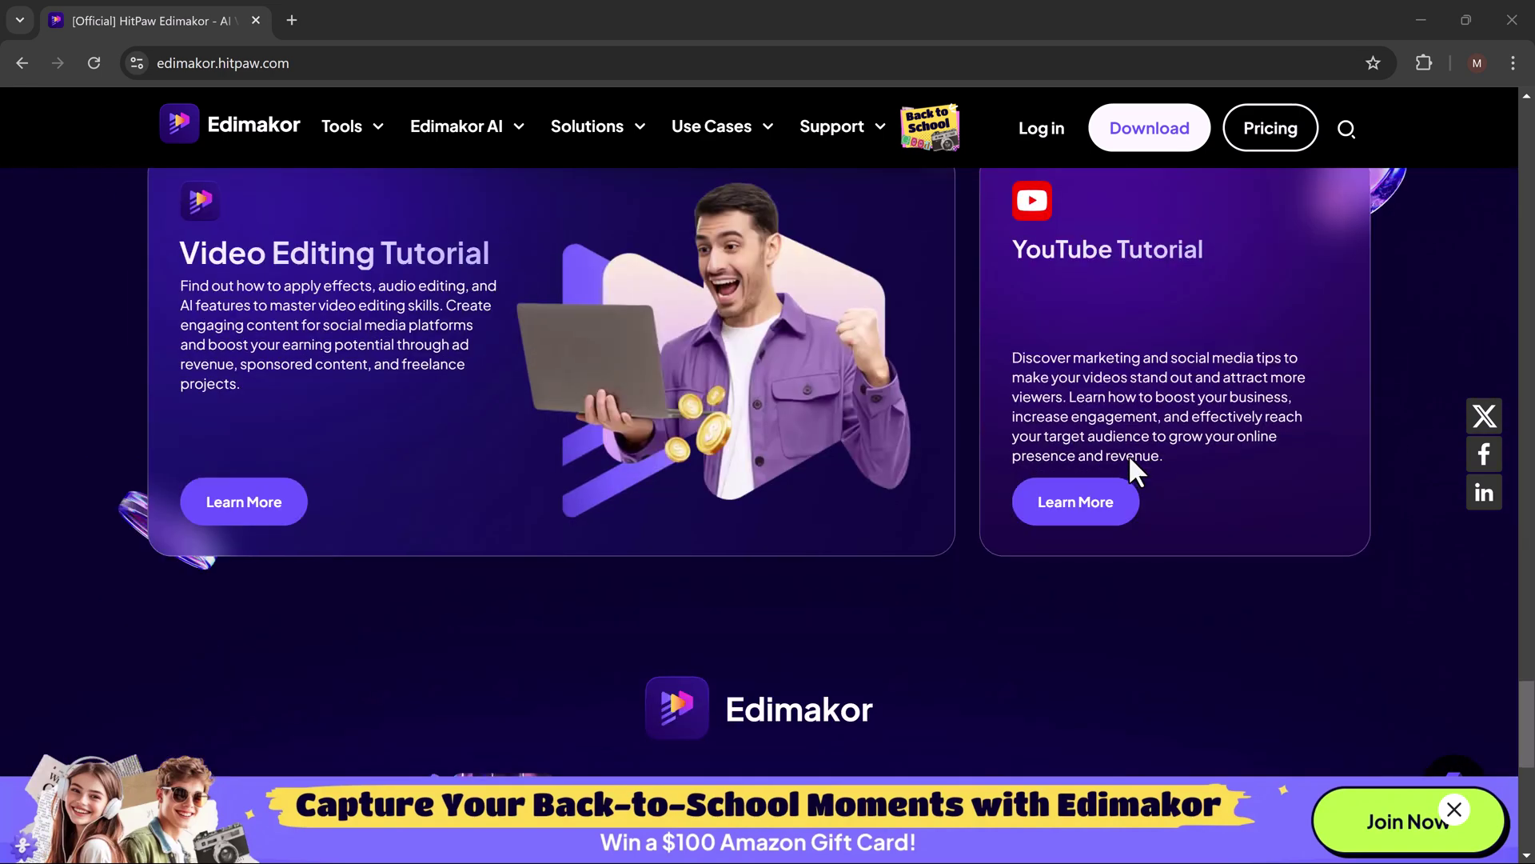
scroll(1129, 456, down, 6)
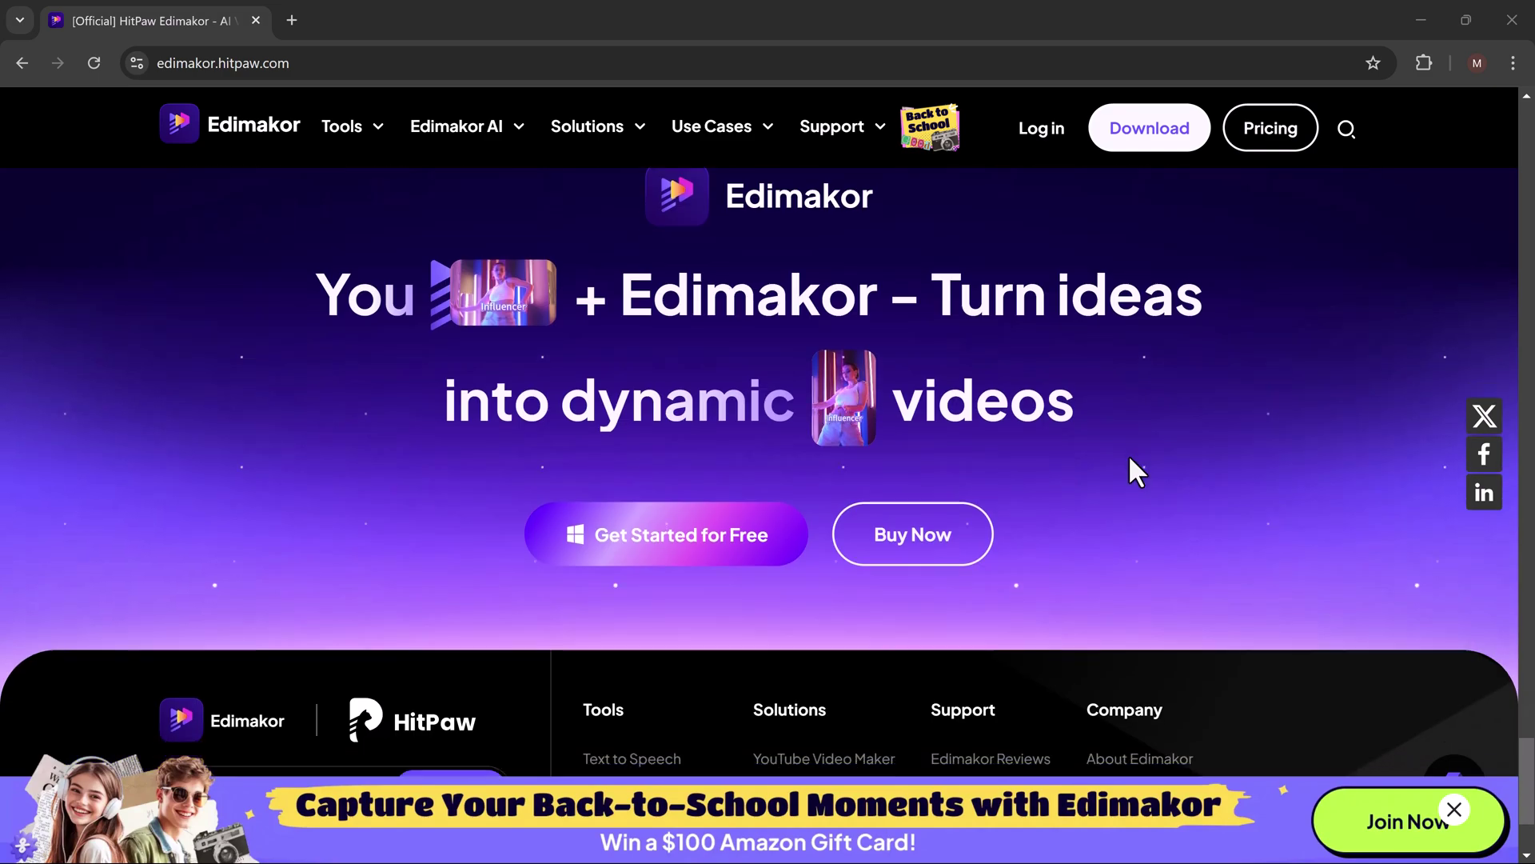
scroll(1129, 457, down, 3)
scroll(1129, 458, up, 20)
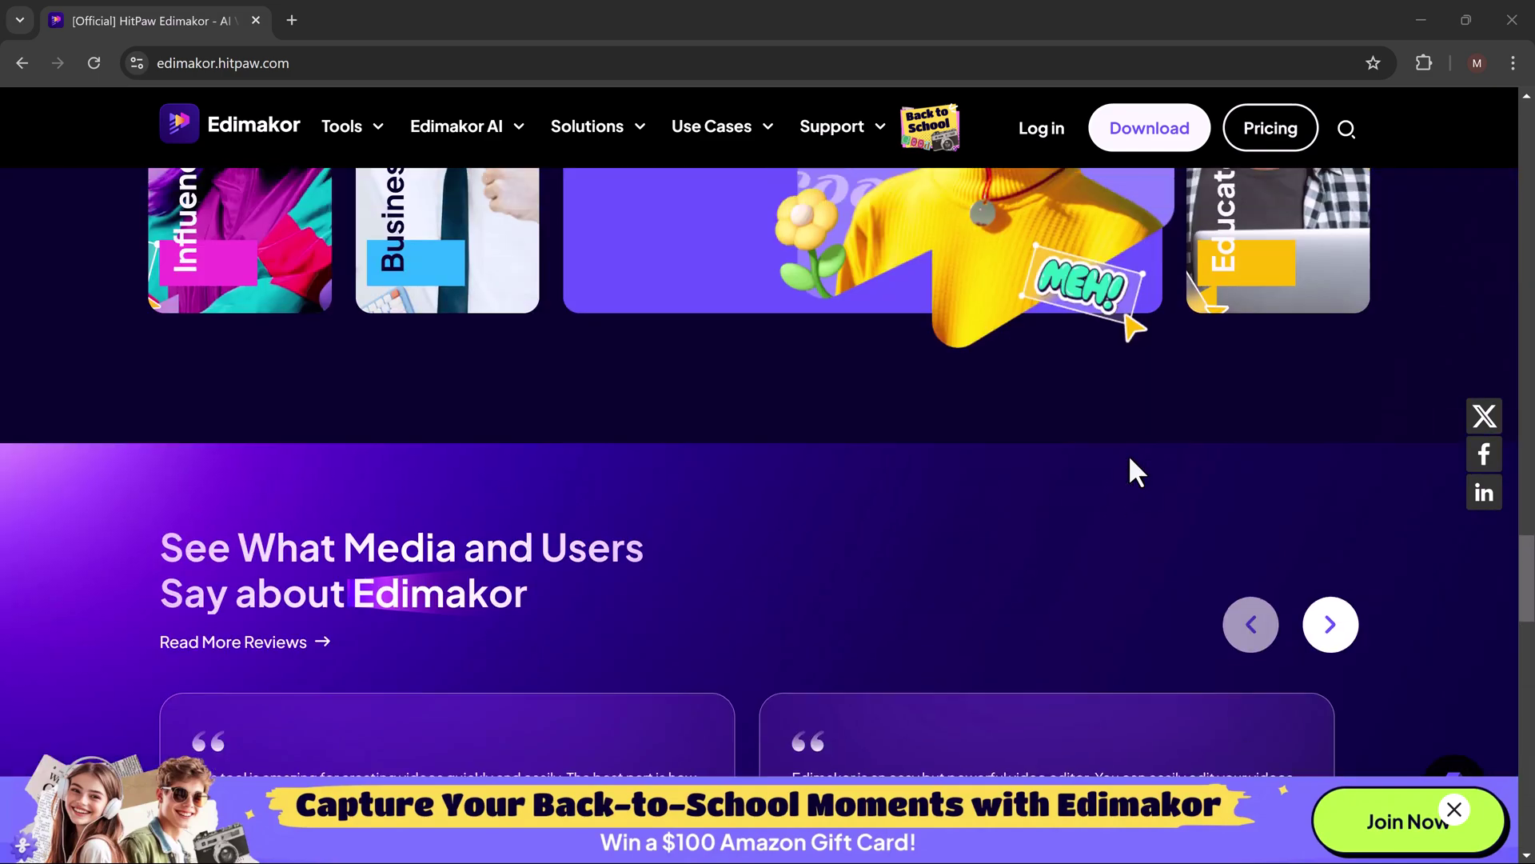
scroll(1130, 460, up, 20)
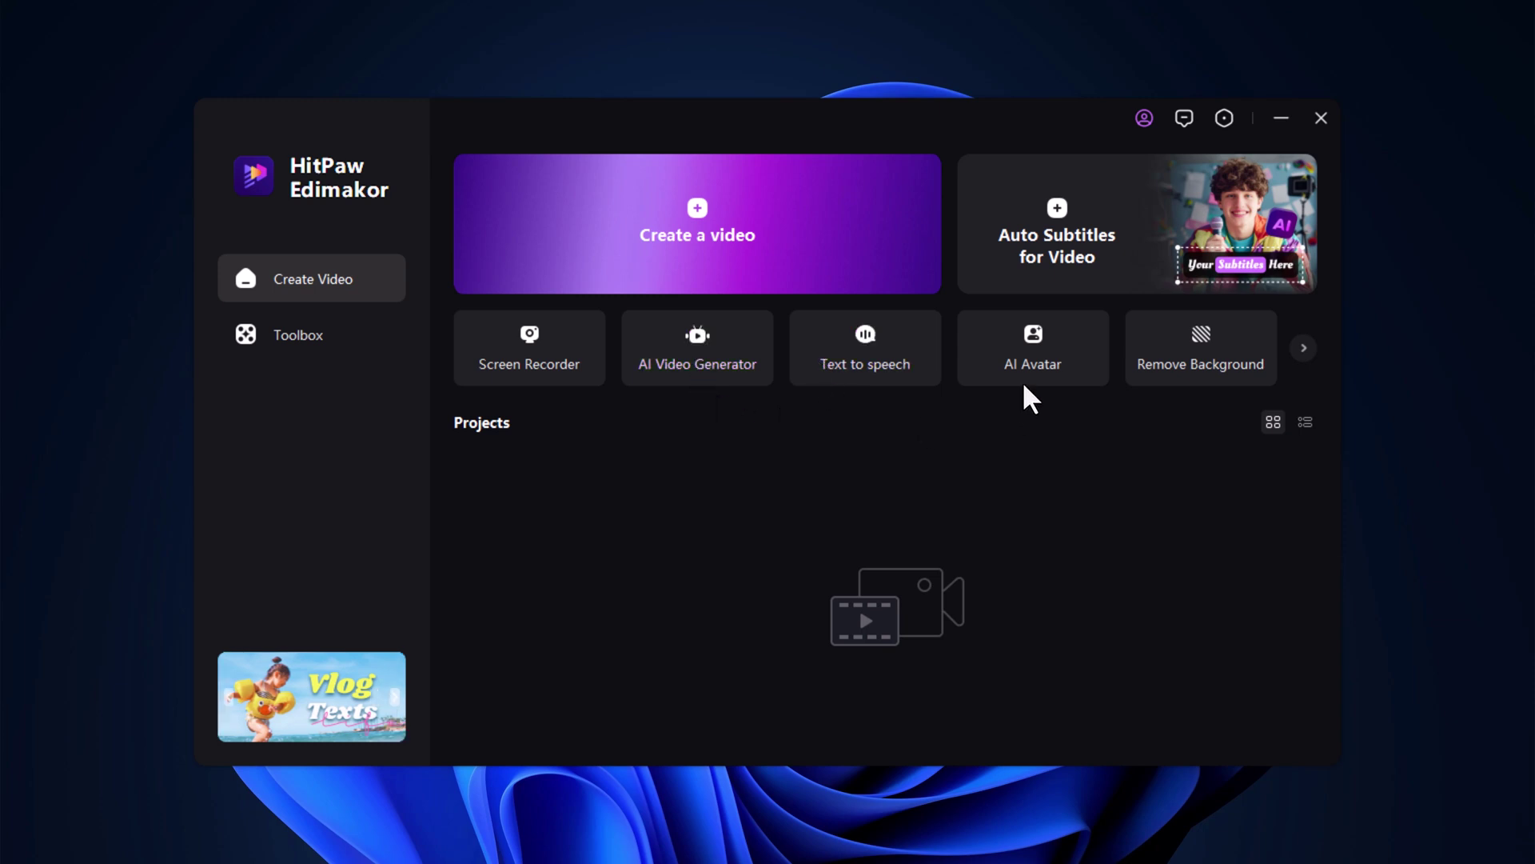
Page the quick tools, then browse the Toolbox's Video, Sound, Image, Text and AI tools
click(1302, 351)
click(1302, 352)
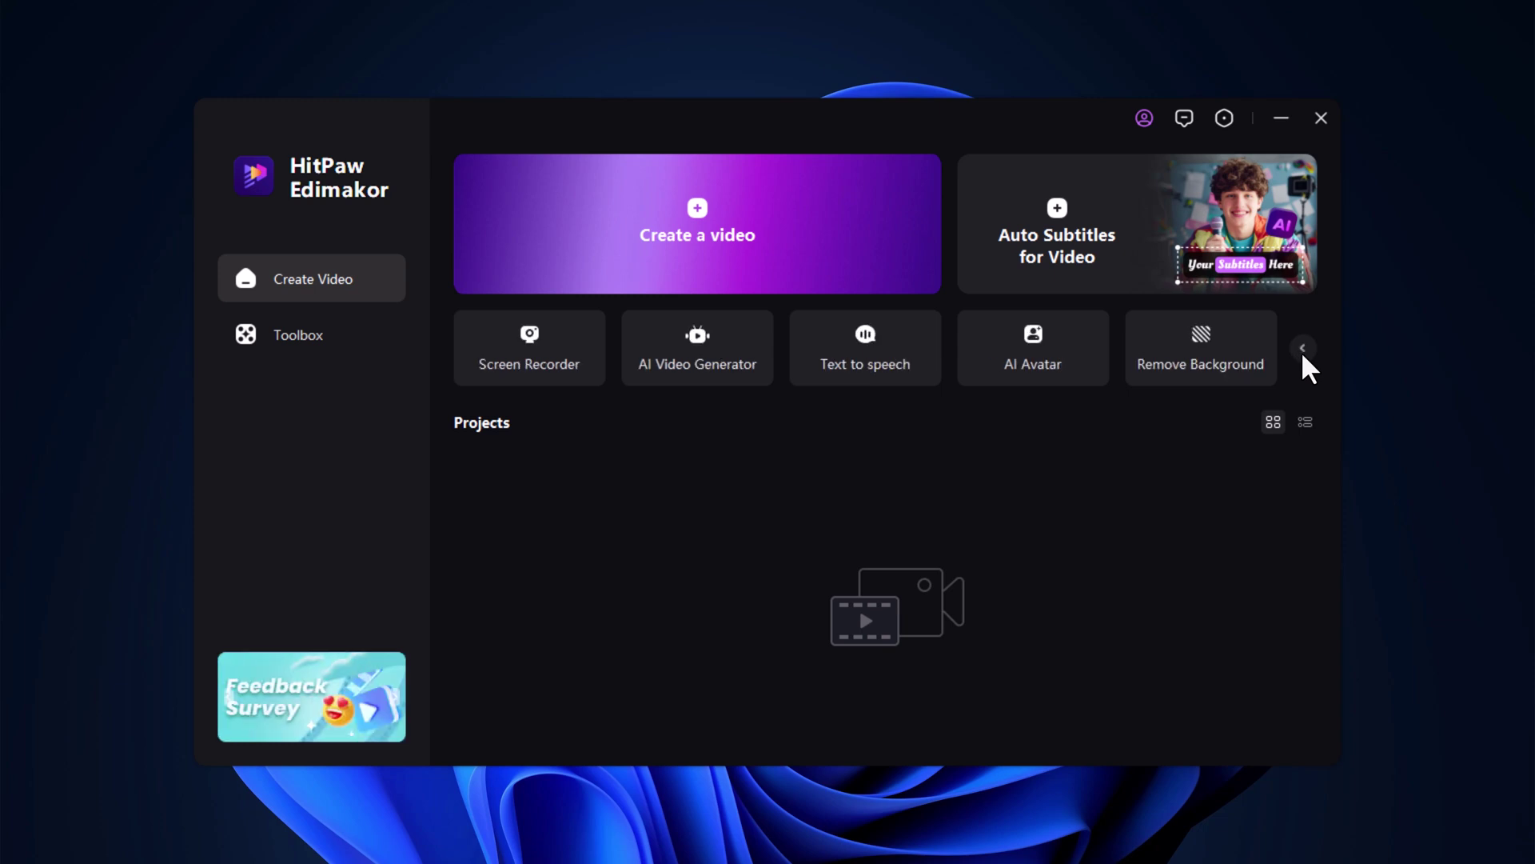
click(296, 334)
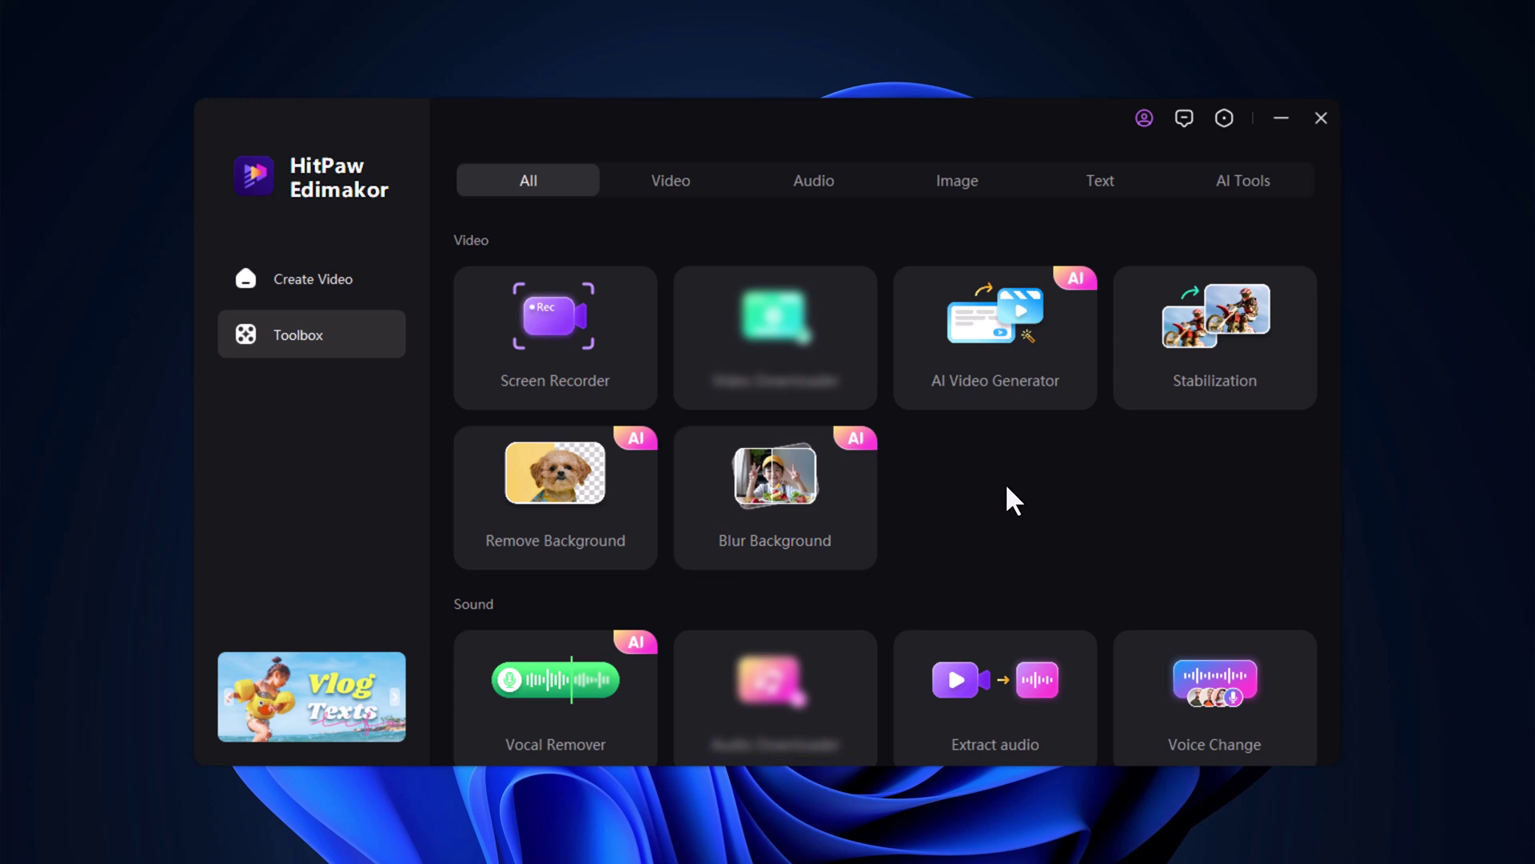
scroll(1007, 487, down, 4)
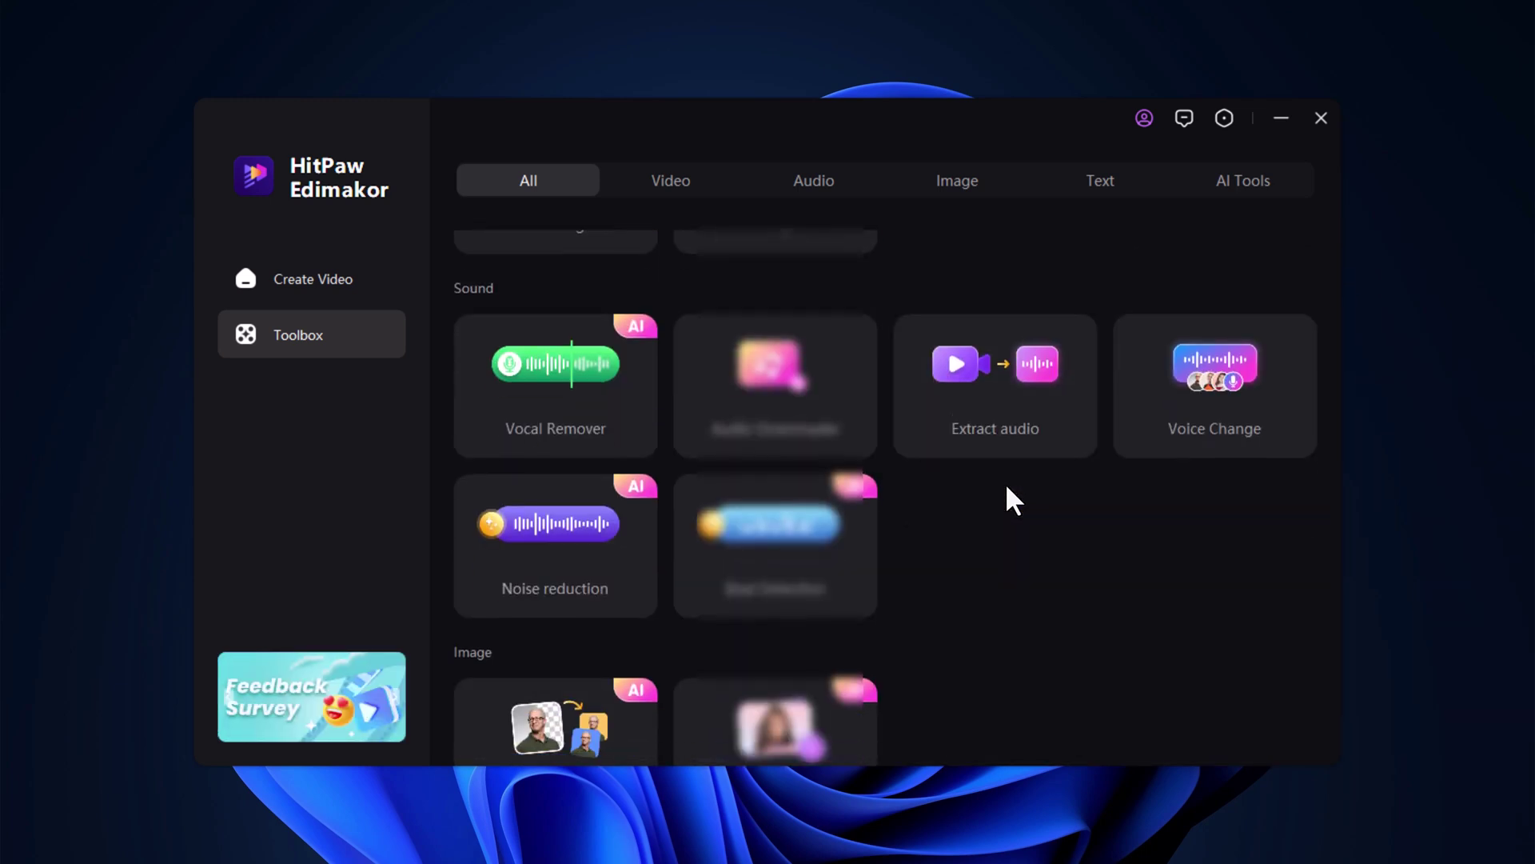
scroll(1006, 488, down, 4)
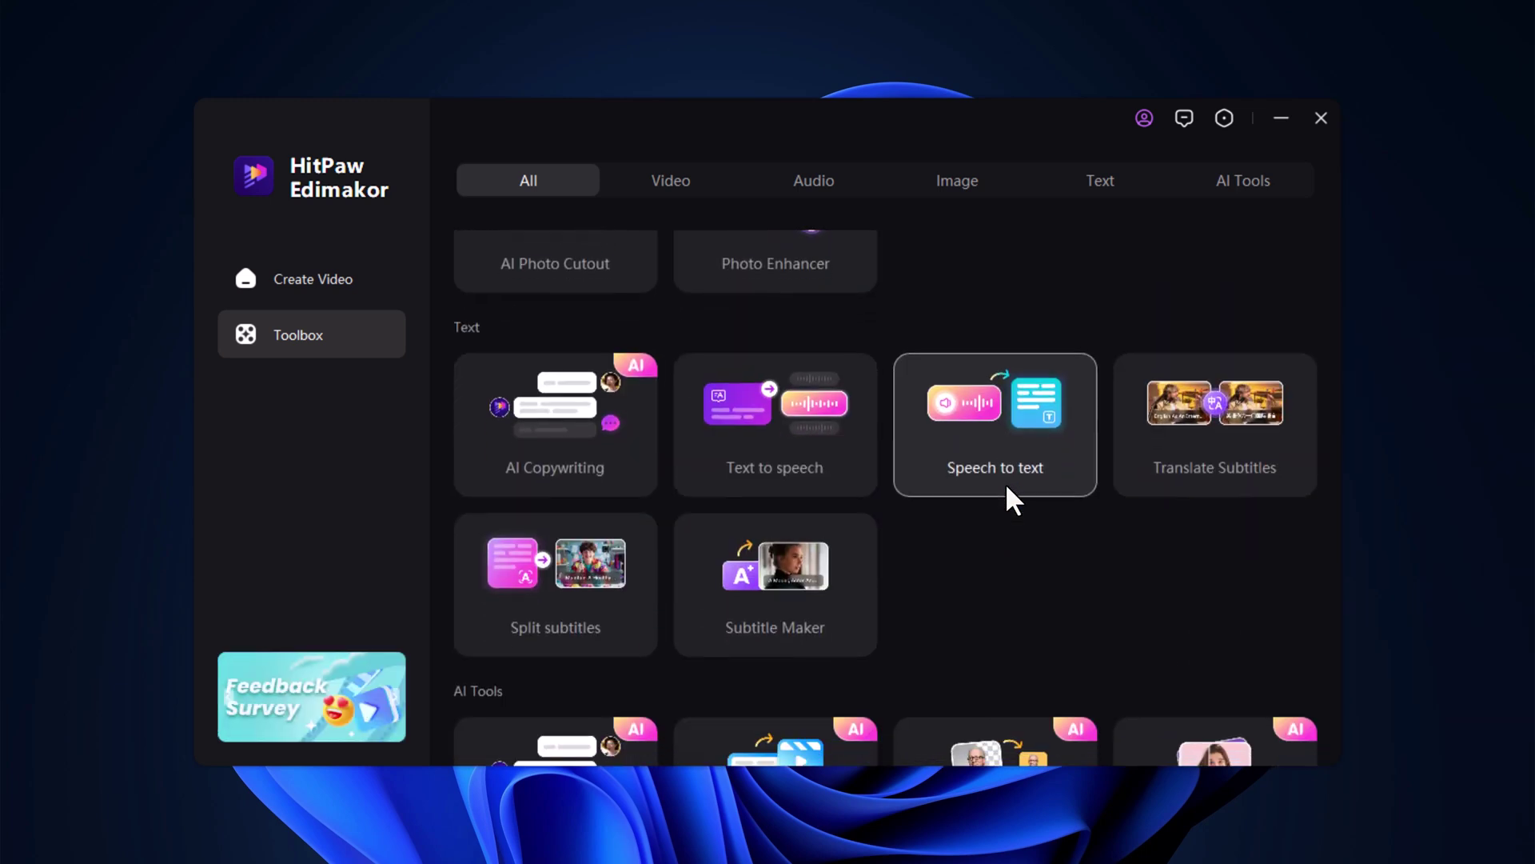
scroll(1005, 482, down, 6)
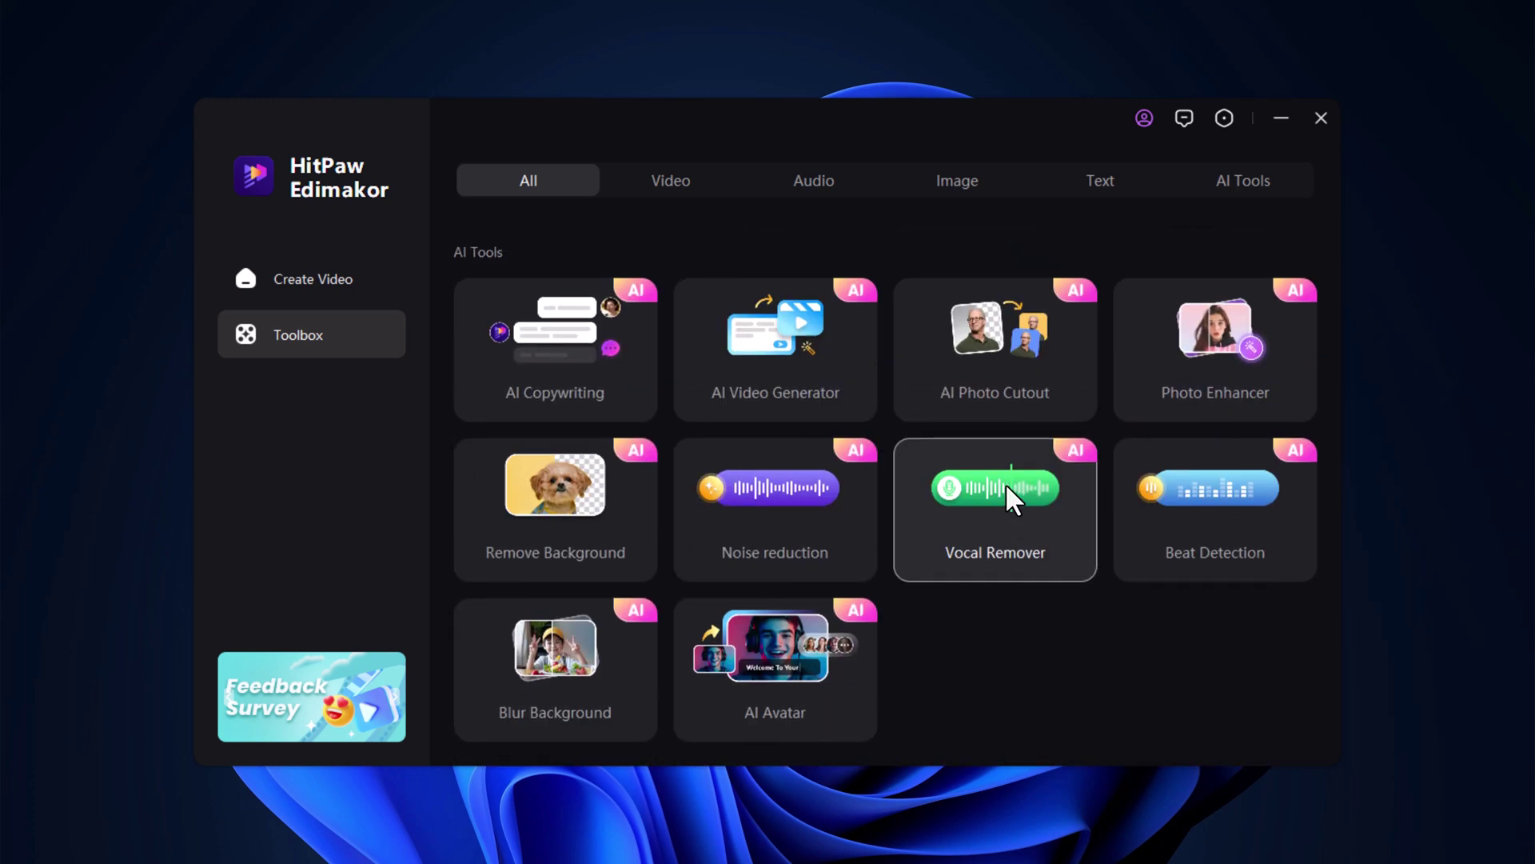
scroll(1005, 483, up, 12)
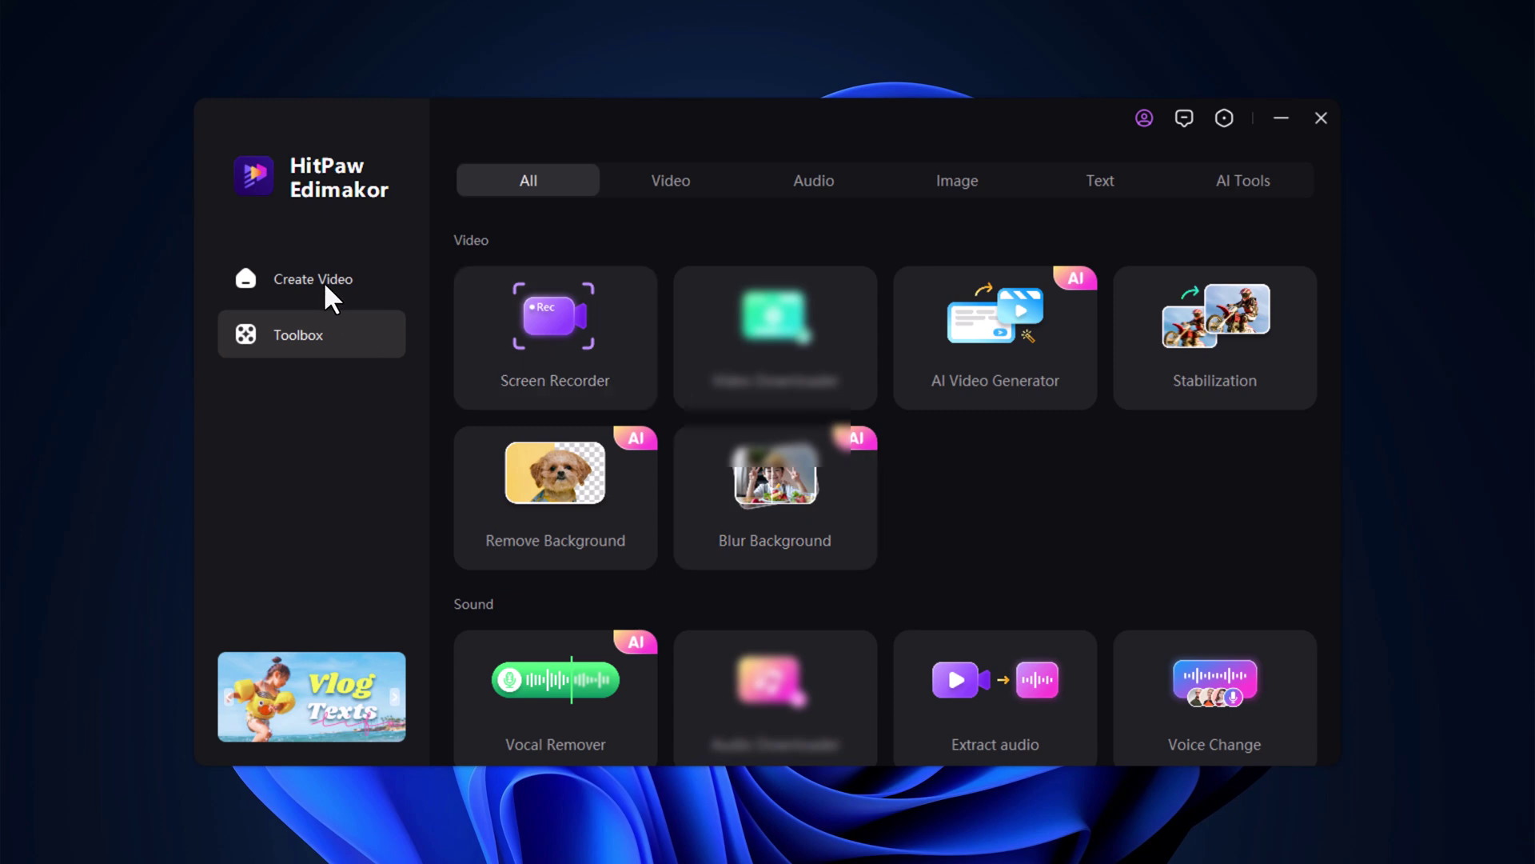
Start a new empty project, 2024-09-08_01 at 30 FPS, from Create Video
click(324, 280)
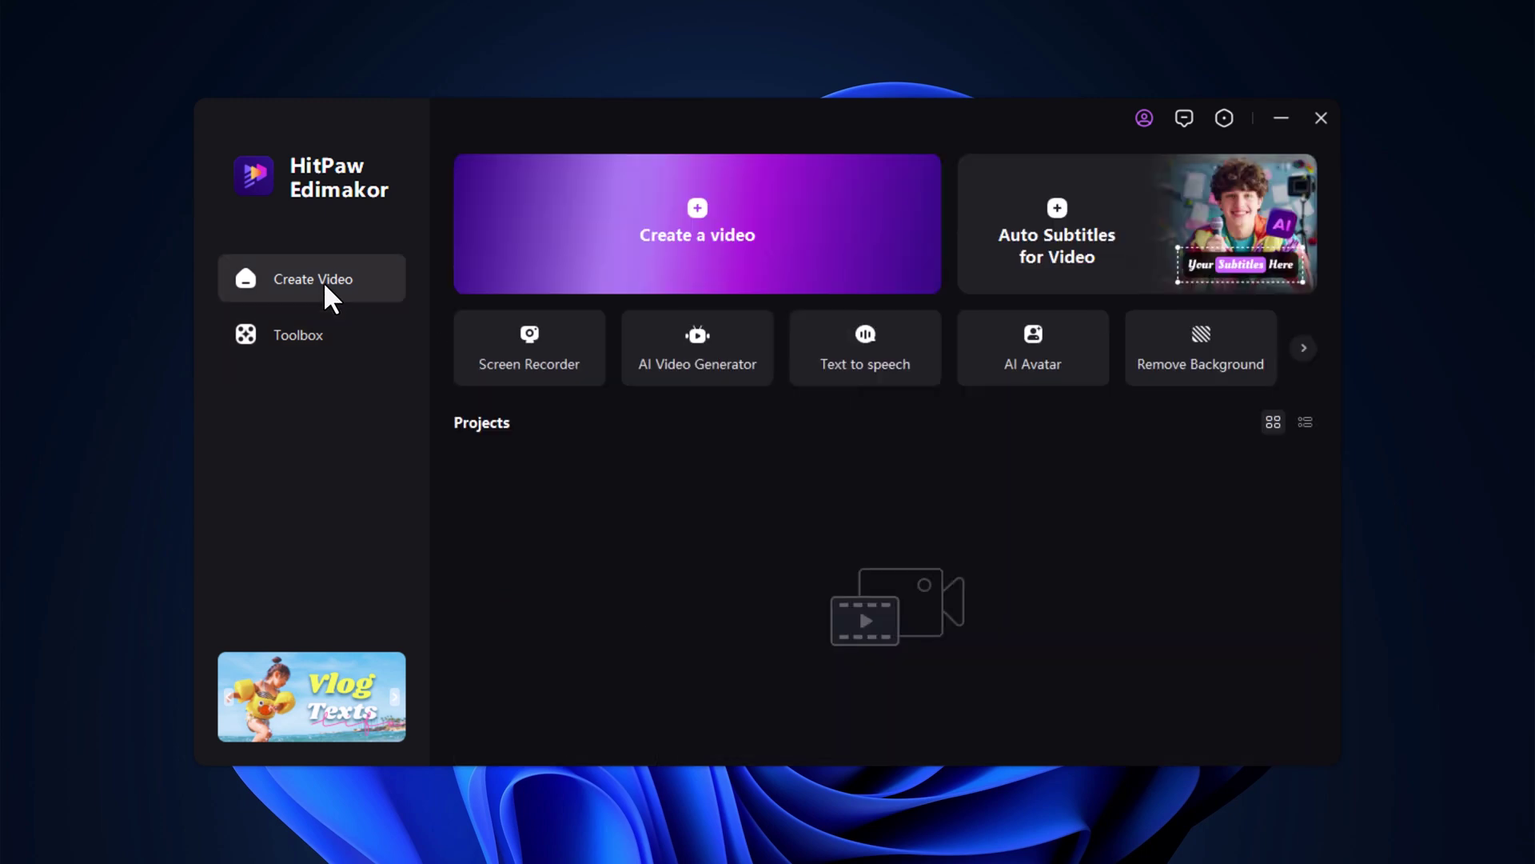
click(675, 278)
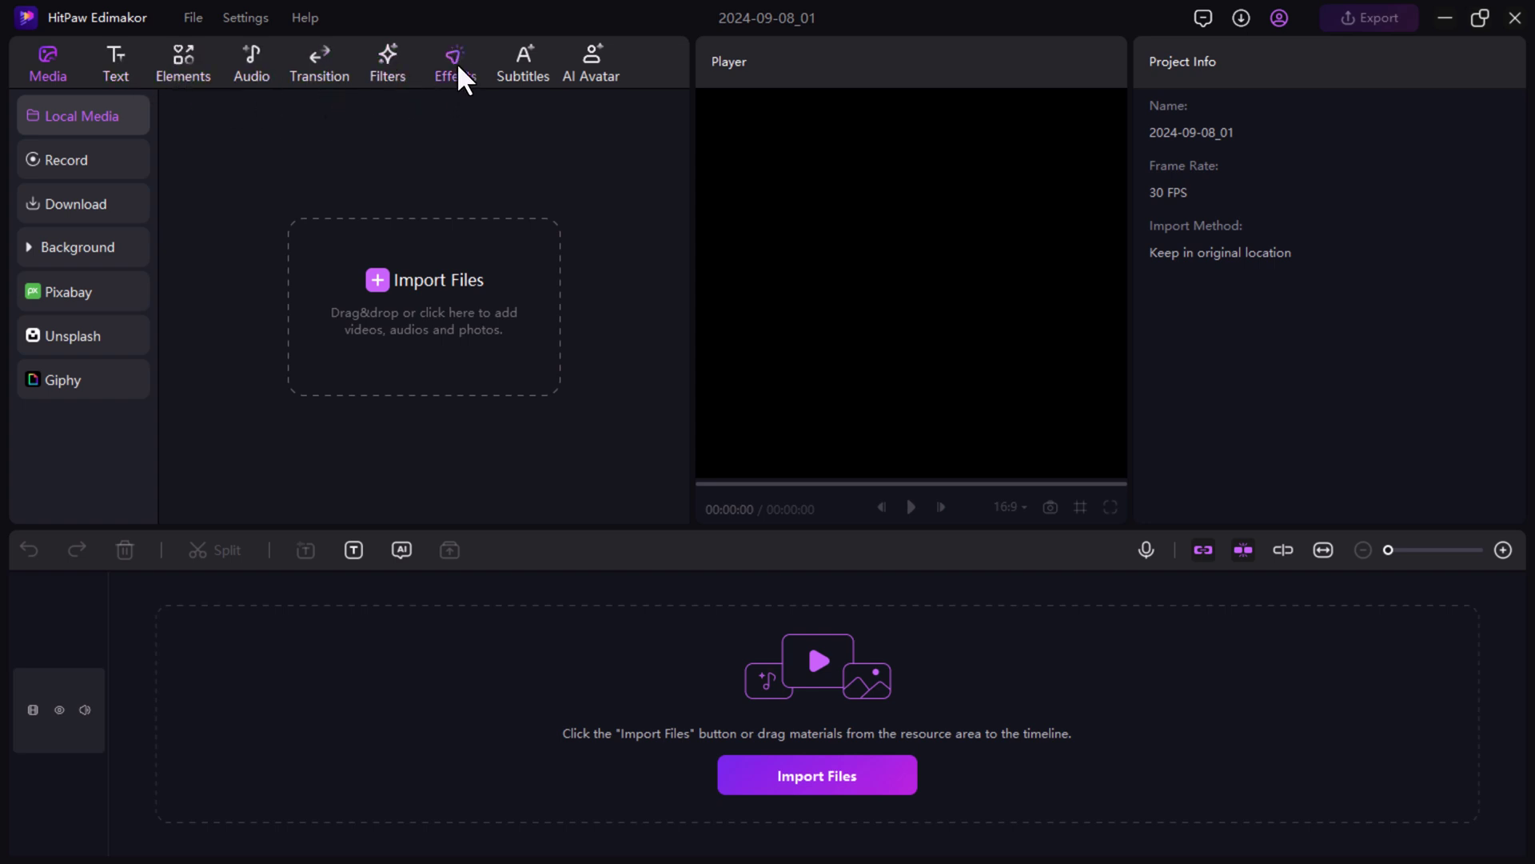
Open the AI Avatar creator and dismiss its introduction
click(536, 72)
click(593, 72)
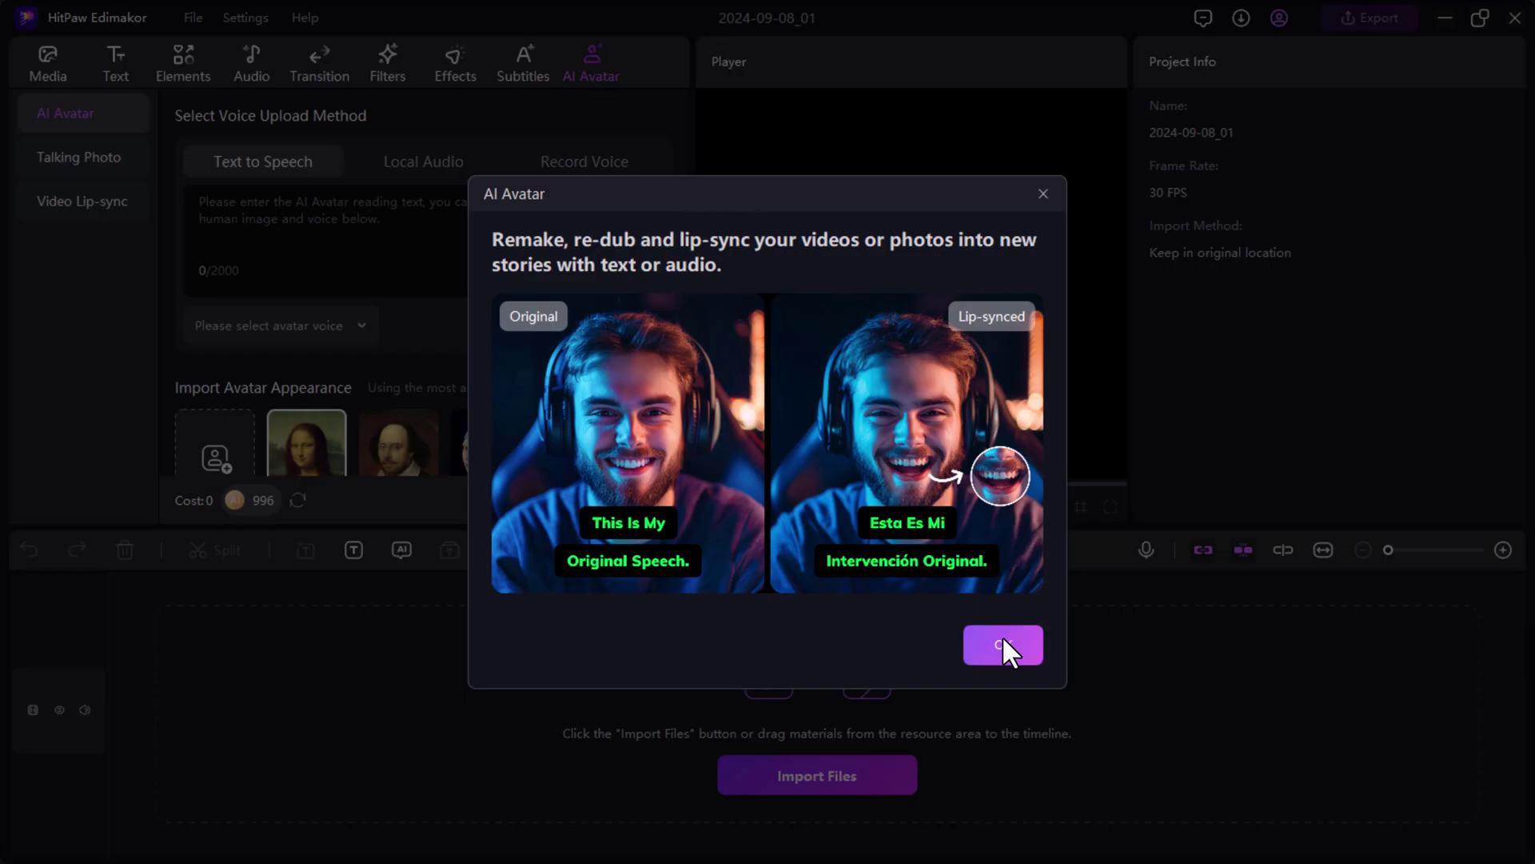
click(1005, 648)
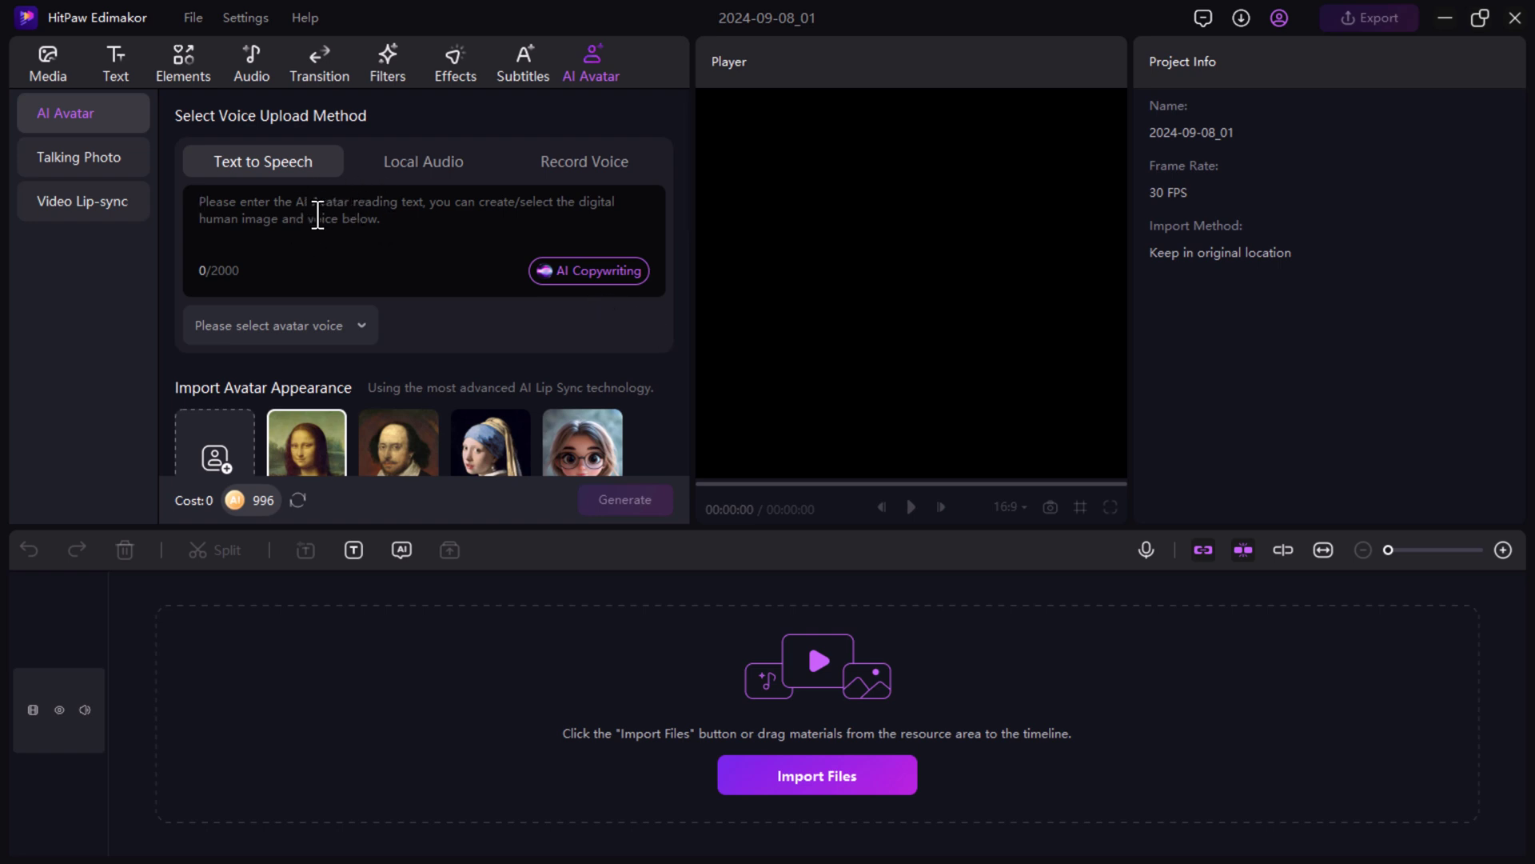
Check the Local Audio and Record Voice options, return to Text to Speech, and browse avatars
click(432, 162)
click(583, 163)
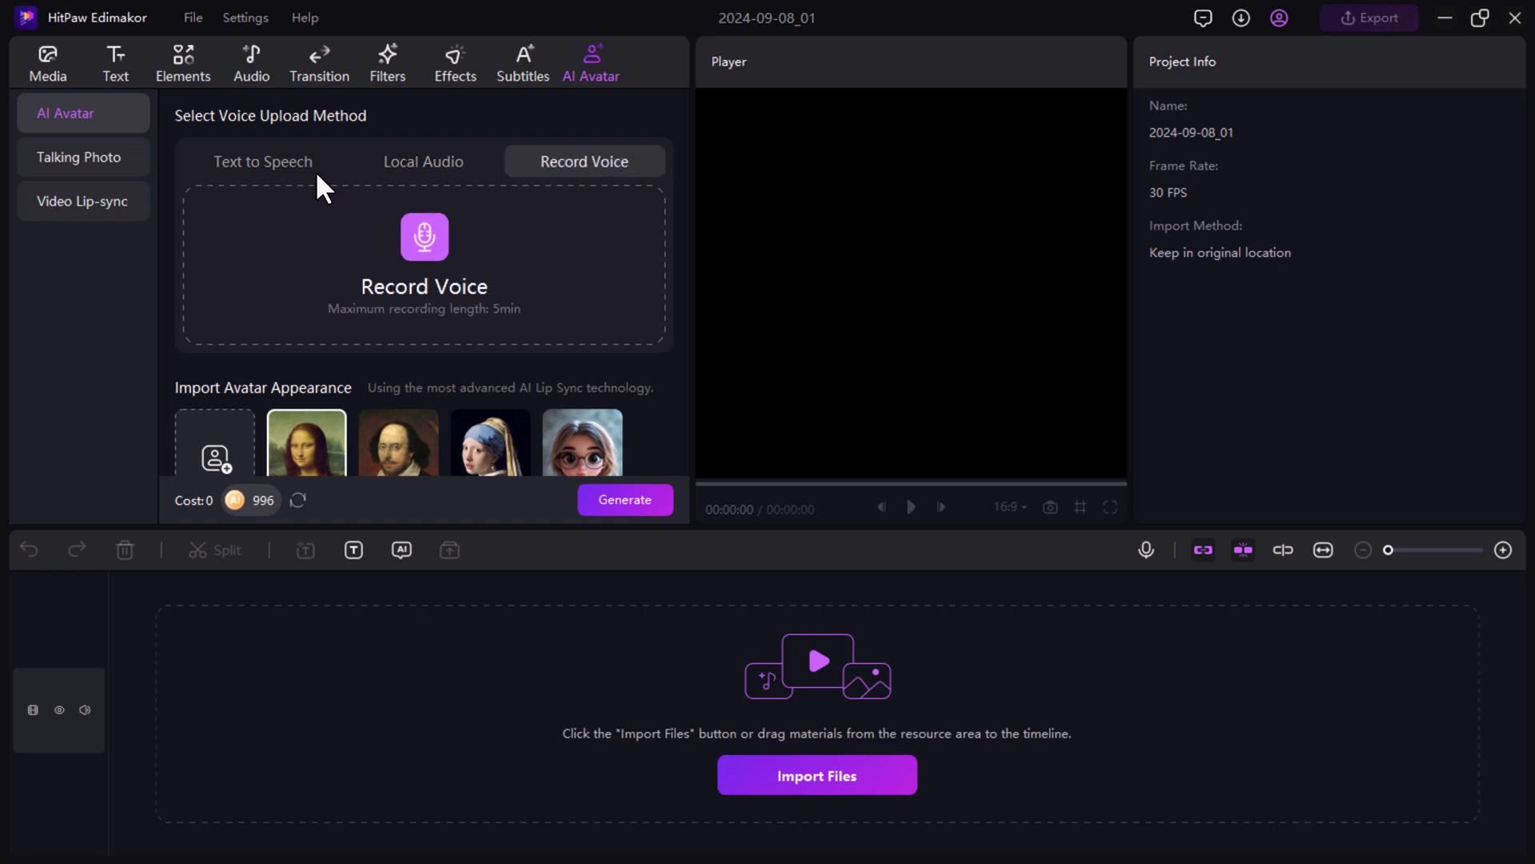
click(275, 166)
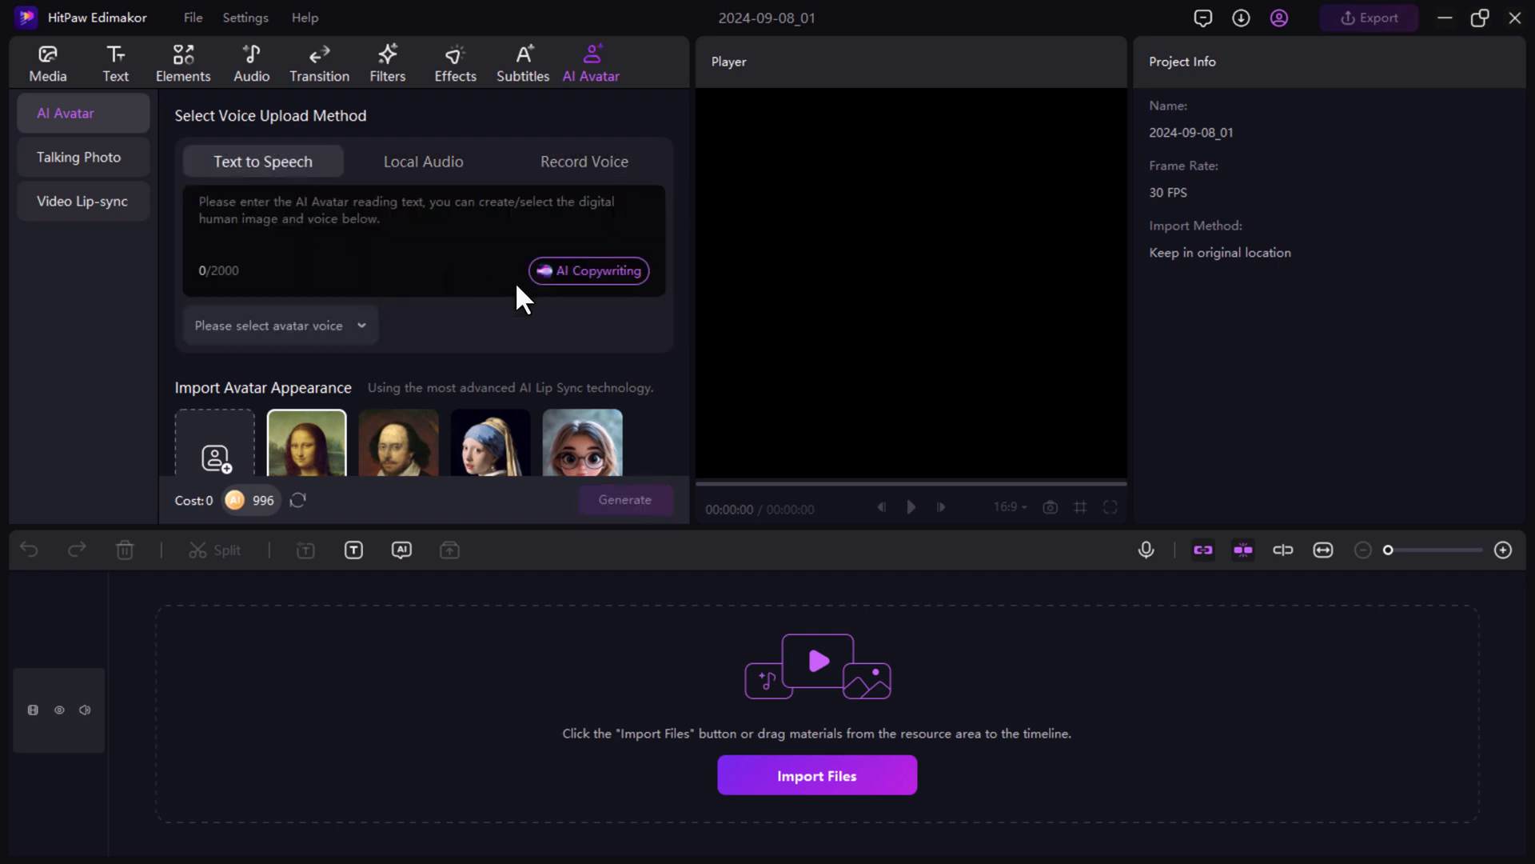
scroll(515, 352, down, 10)
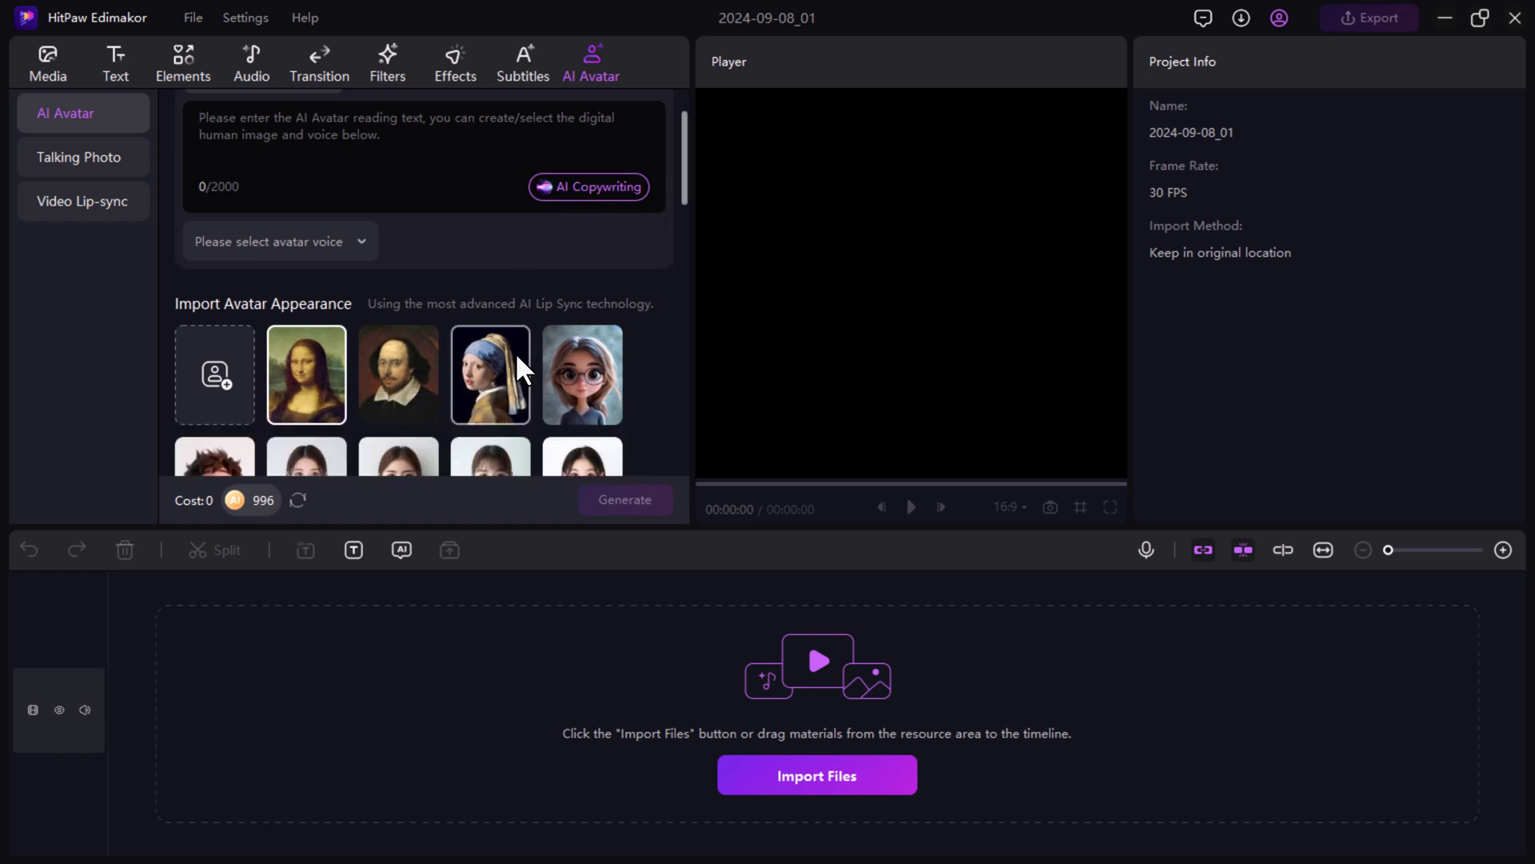
scroll(512, 347, down, 3)
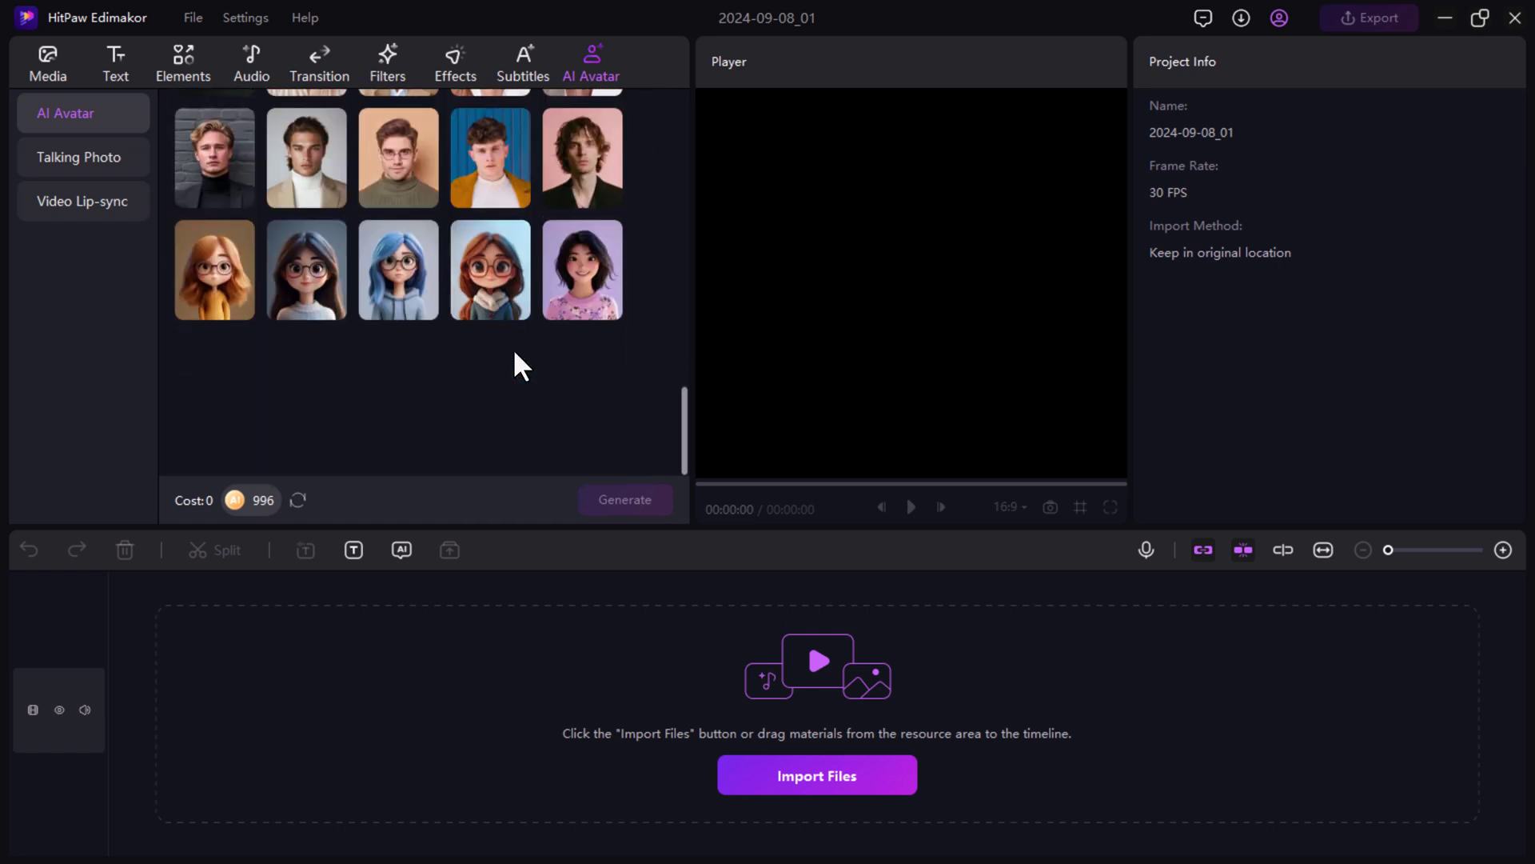
scroll(512, 348, up, 15)
scroll(430, 278, down, 1)
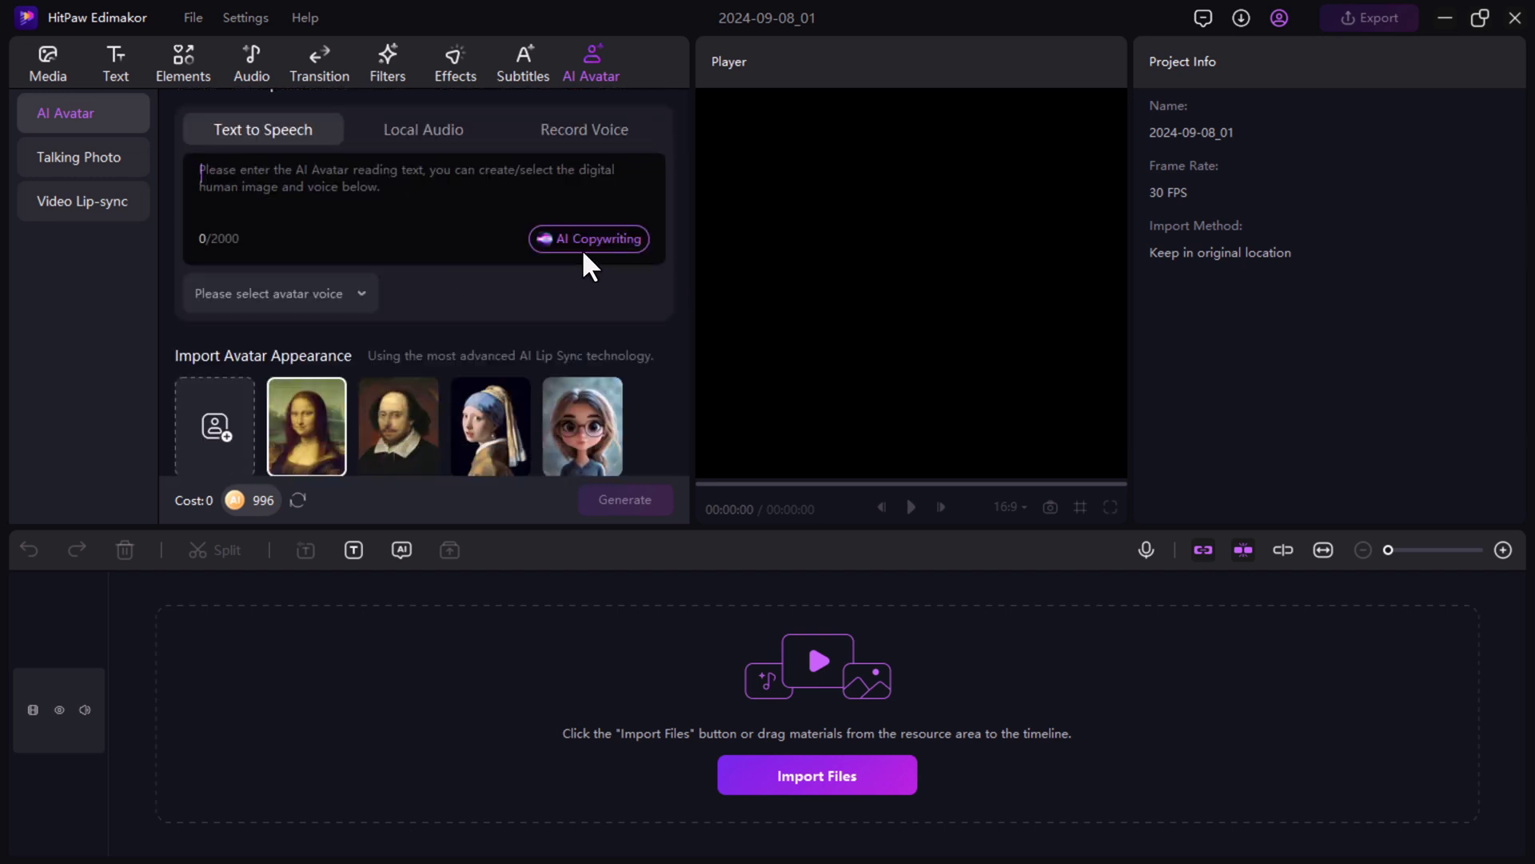
Generate AI copy from 'How to make money online' and use the 'Discover the secrets…' line as the script
click(583, 250)
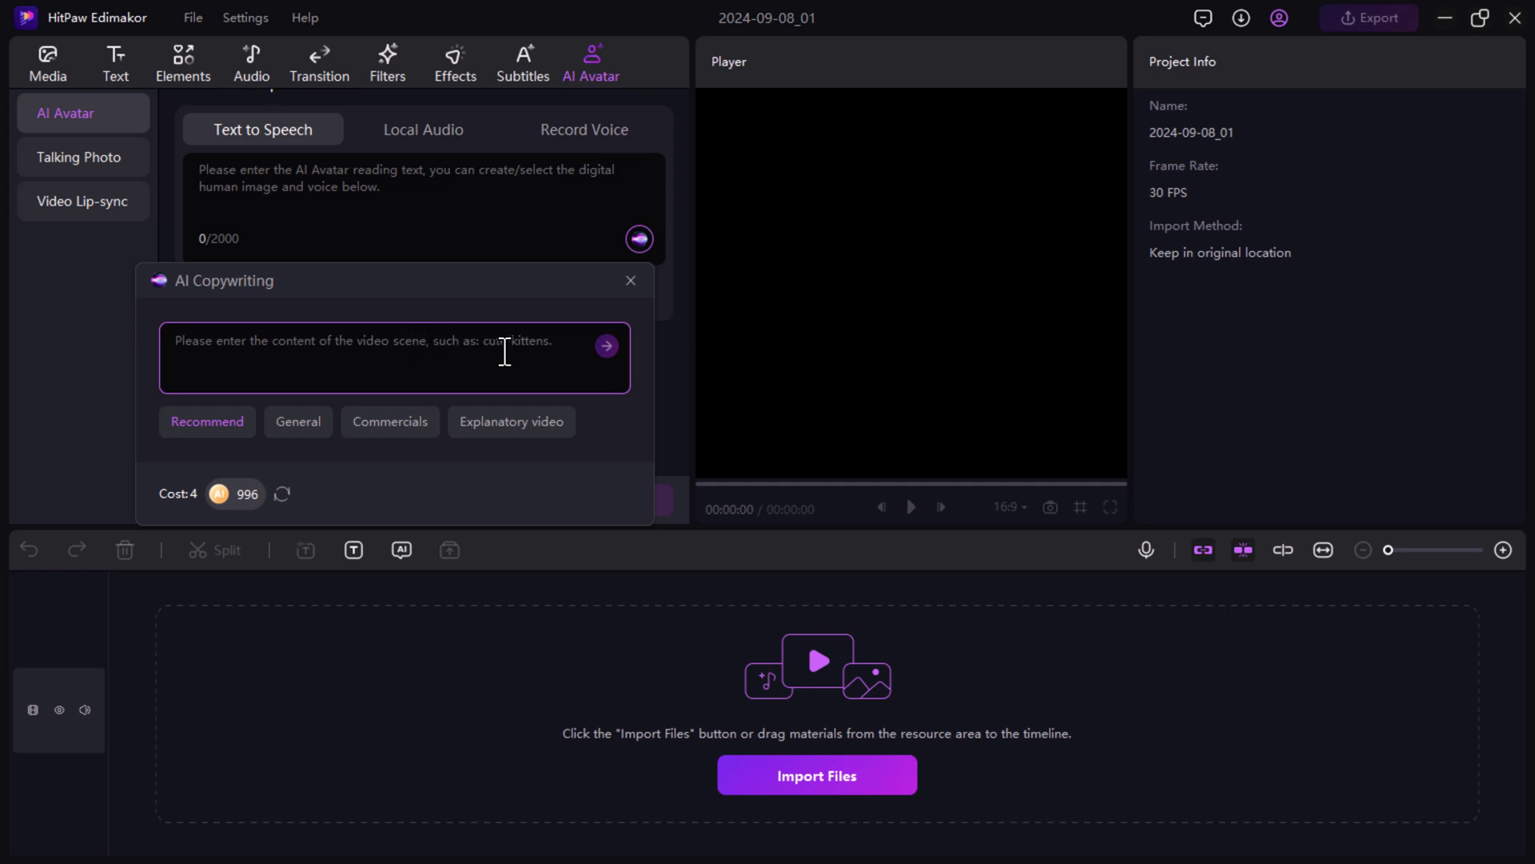
text(H)
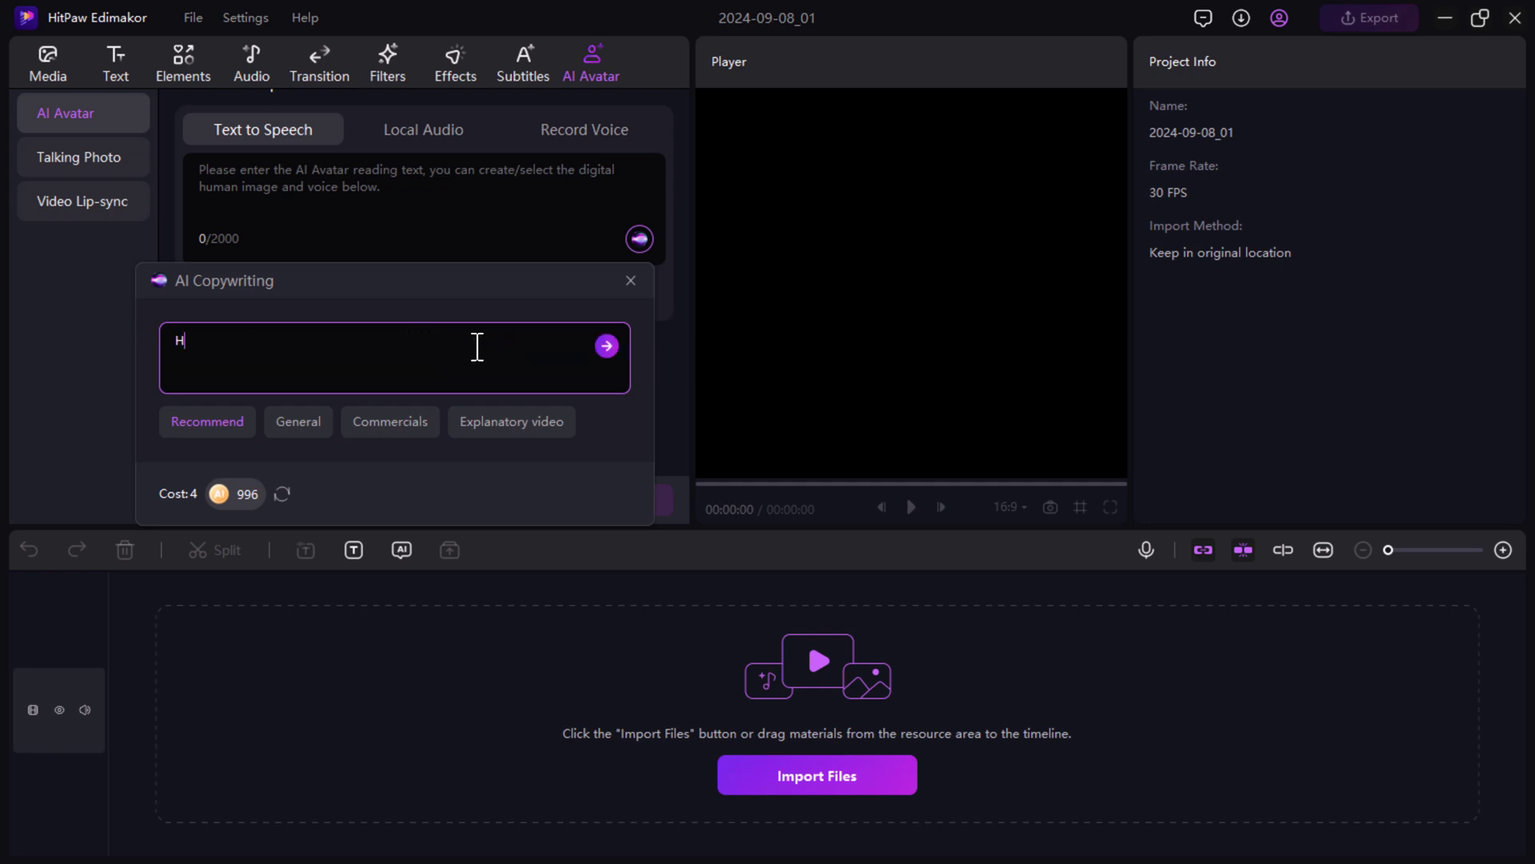
text(ow to make money online in 100 words)
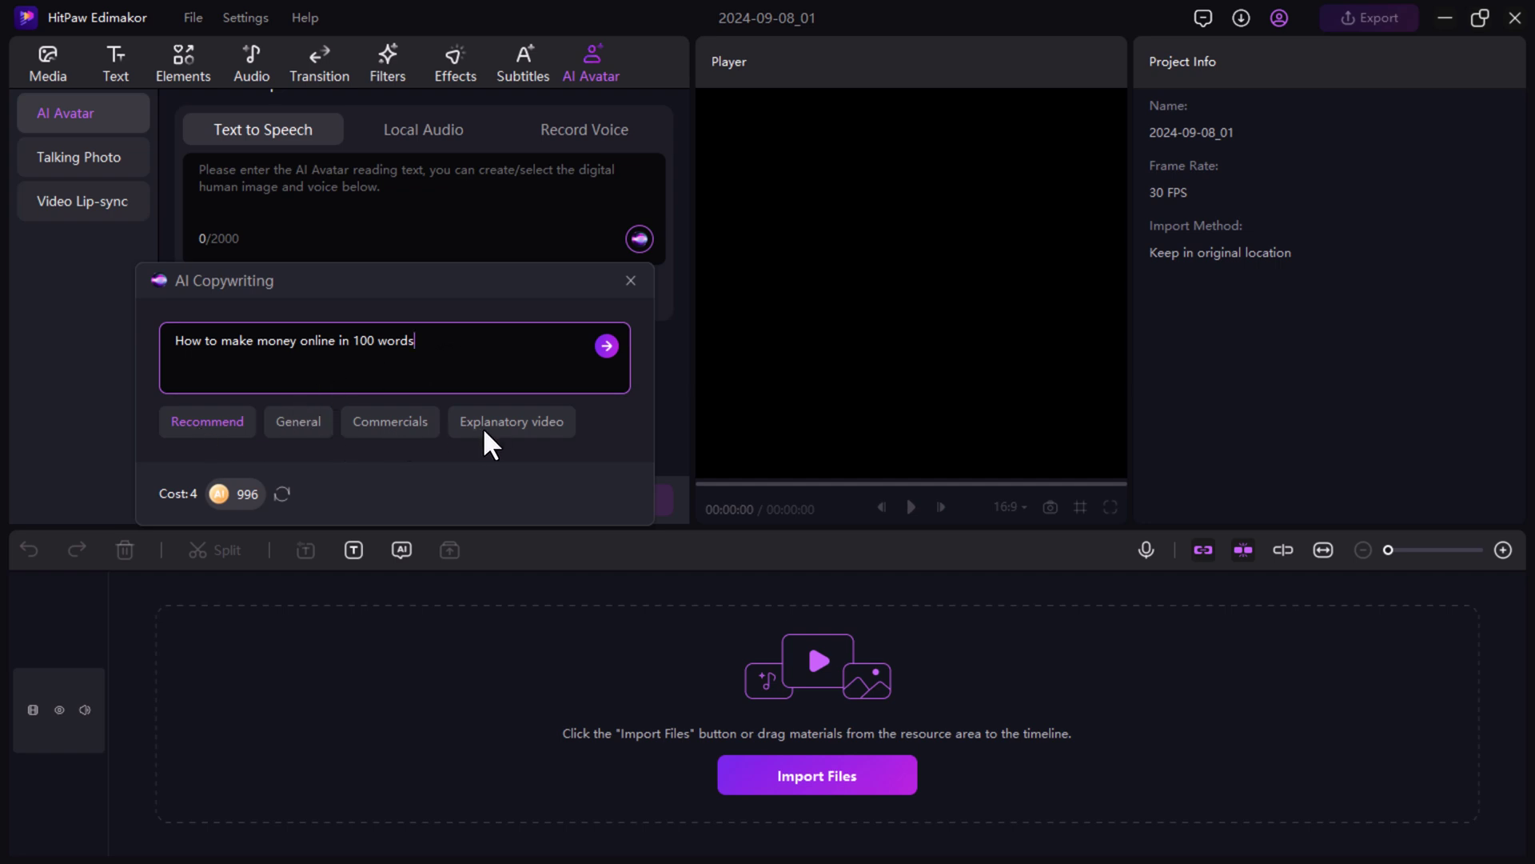
click(607, 346)
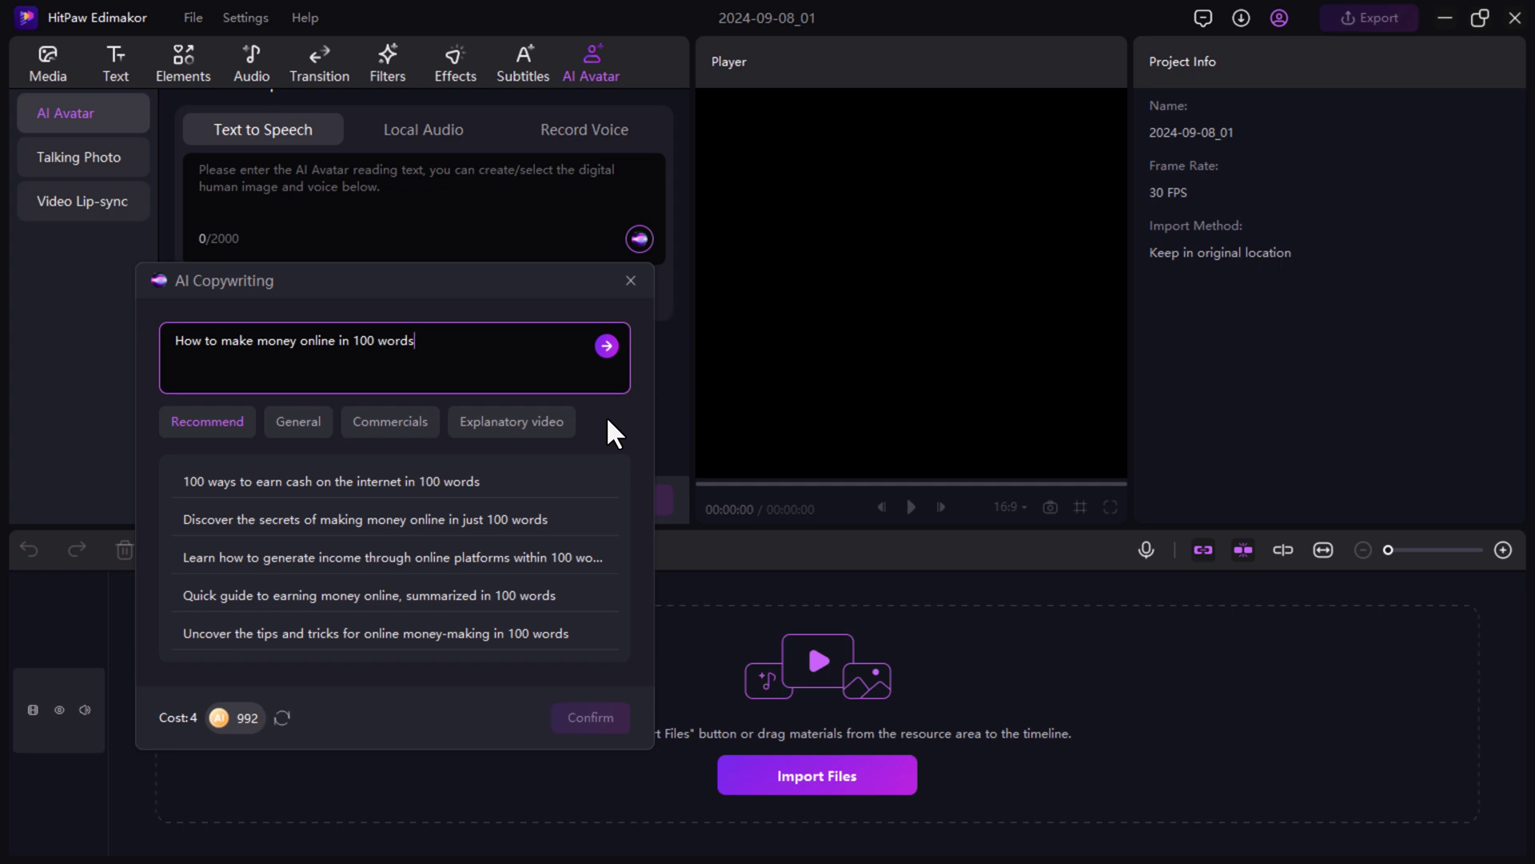
click(395, 519)
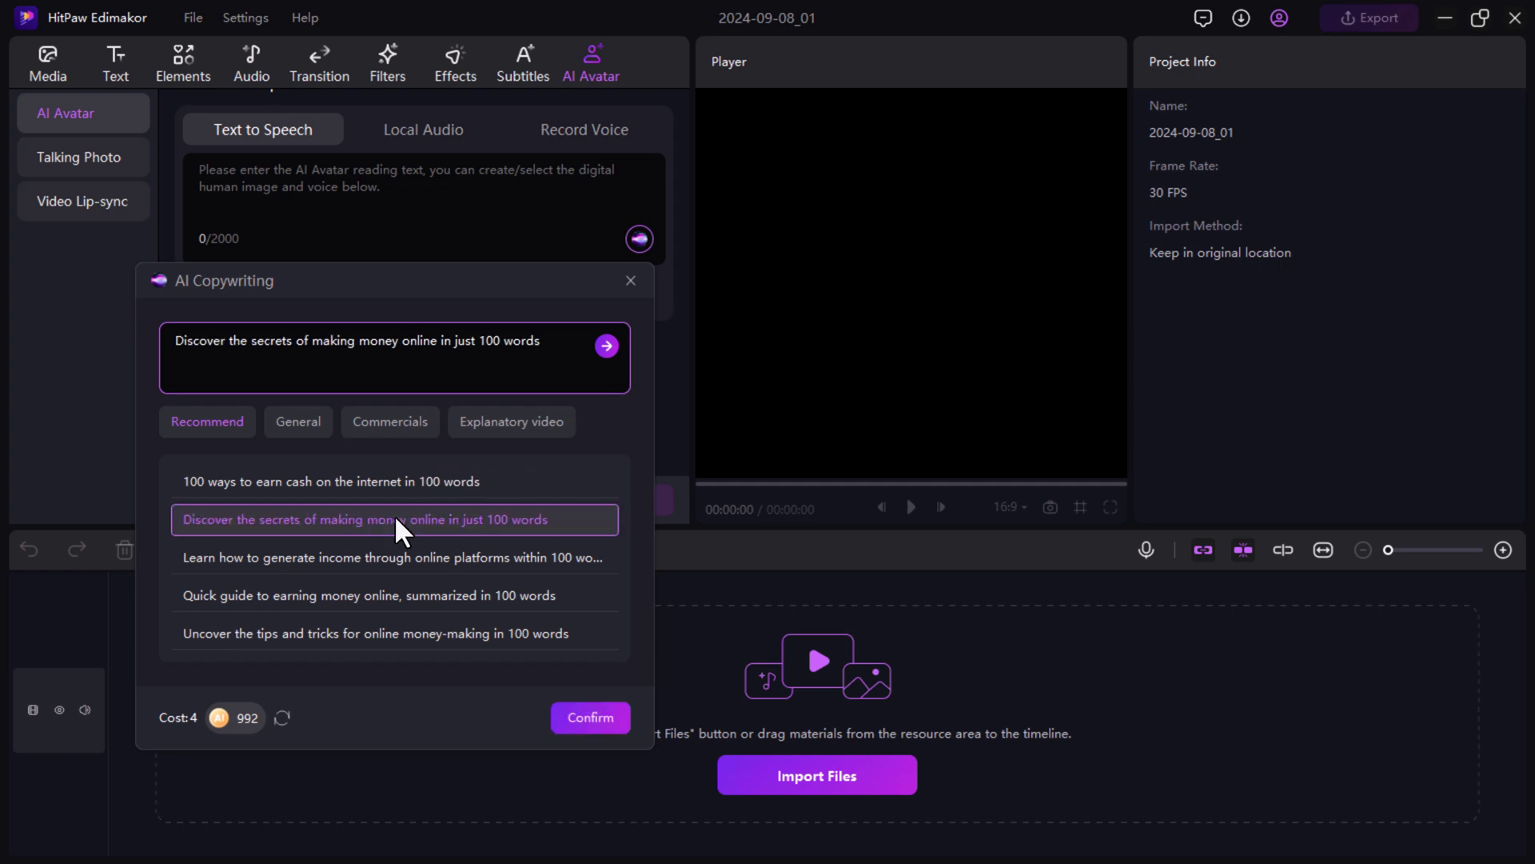
click(598, 710)
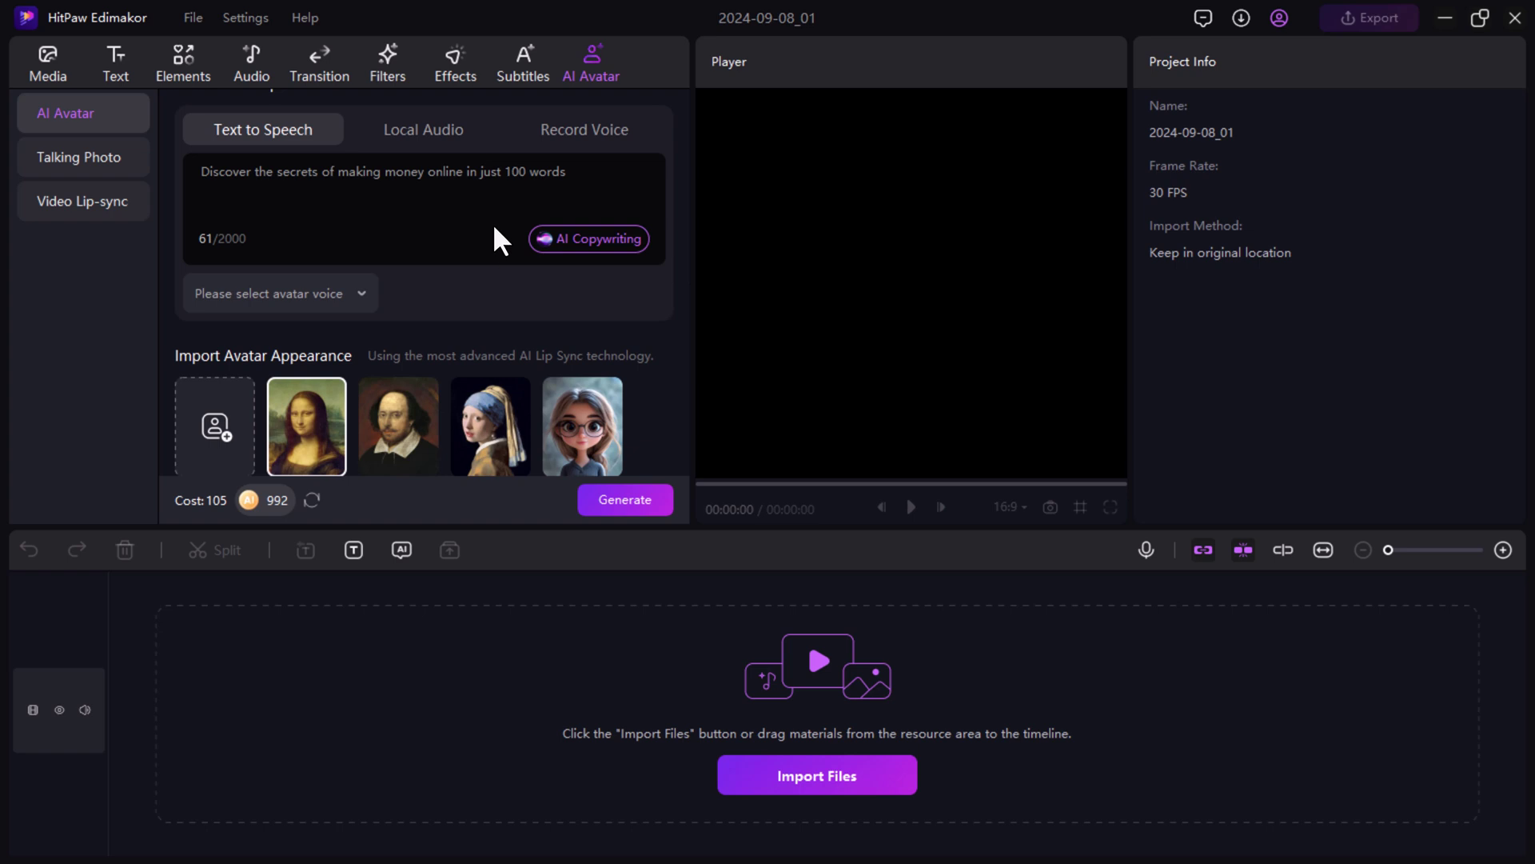
Preview several avatars, pick the red-haired woman, and move on to voice selection
scroll(481, 219, down, 5)
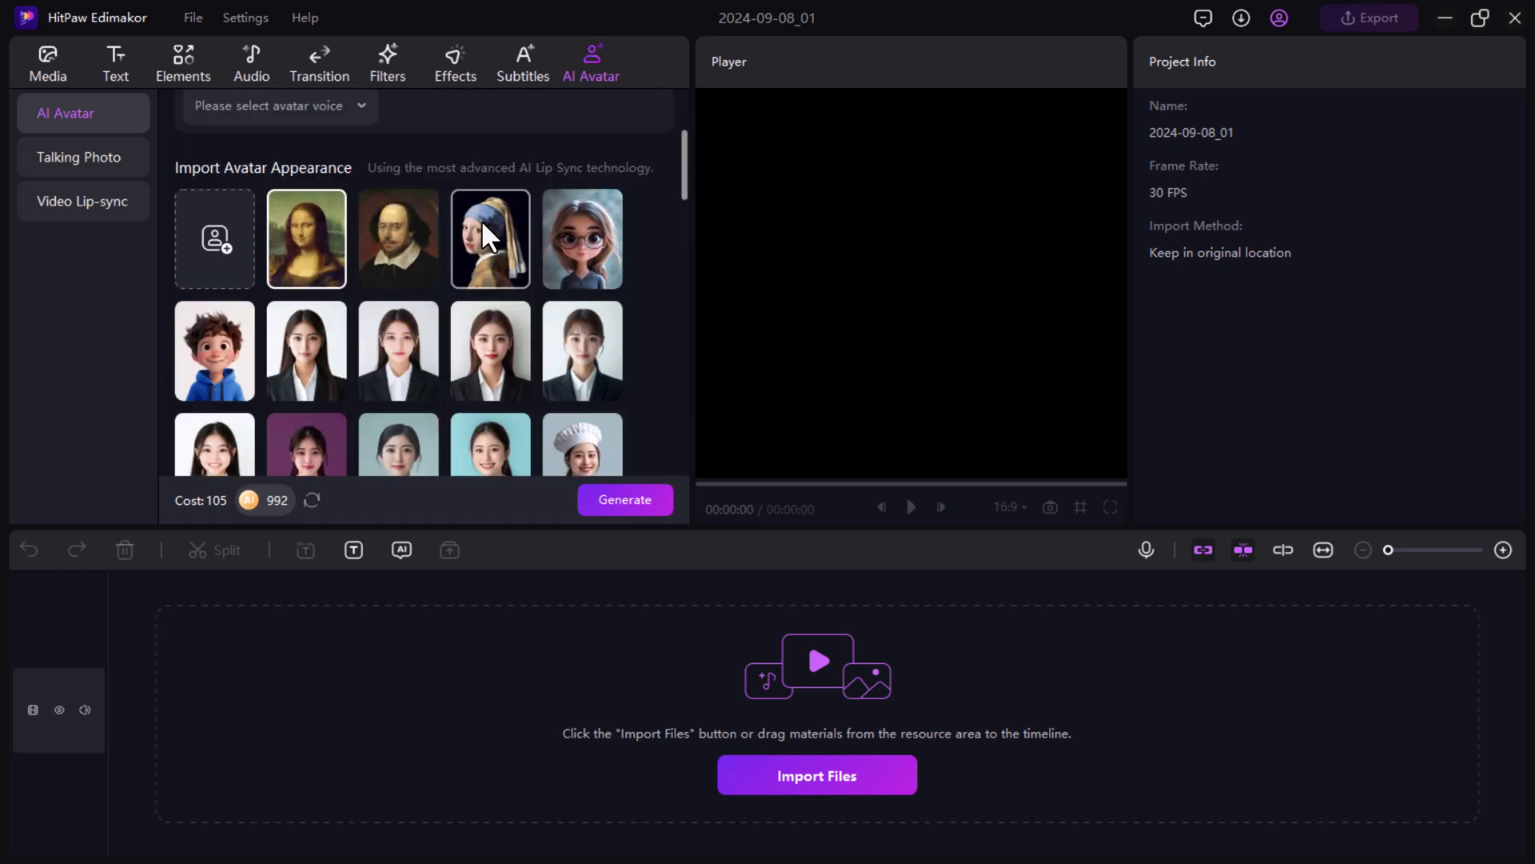
scroll(462, 228, down, 8)
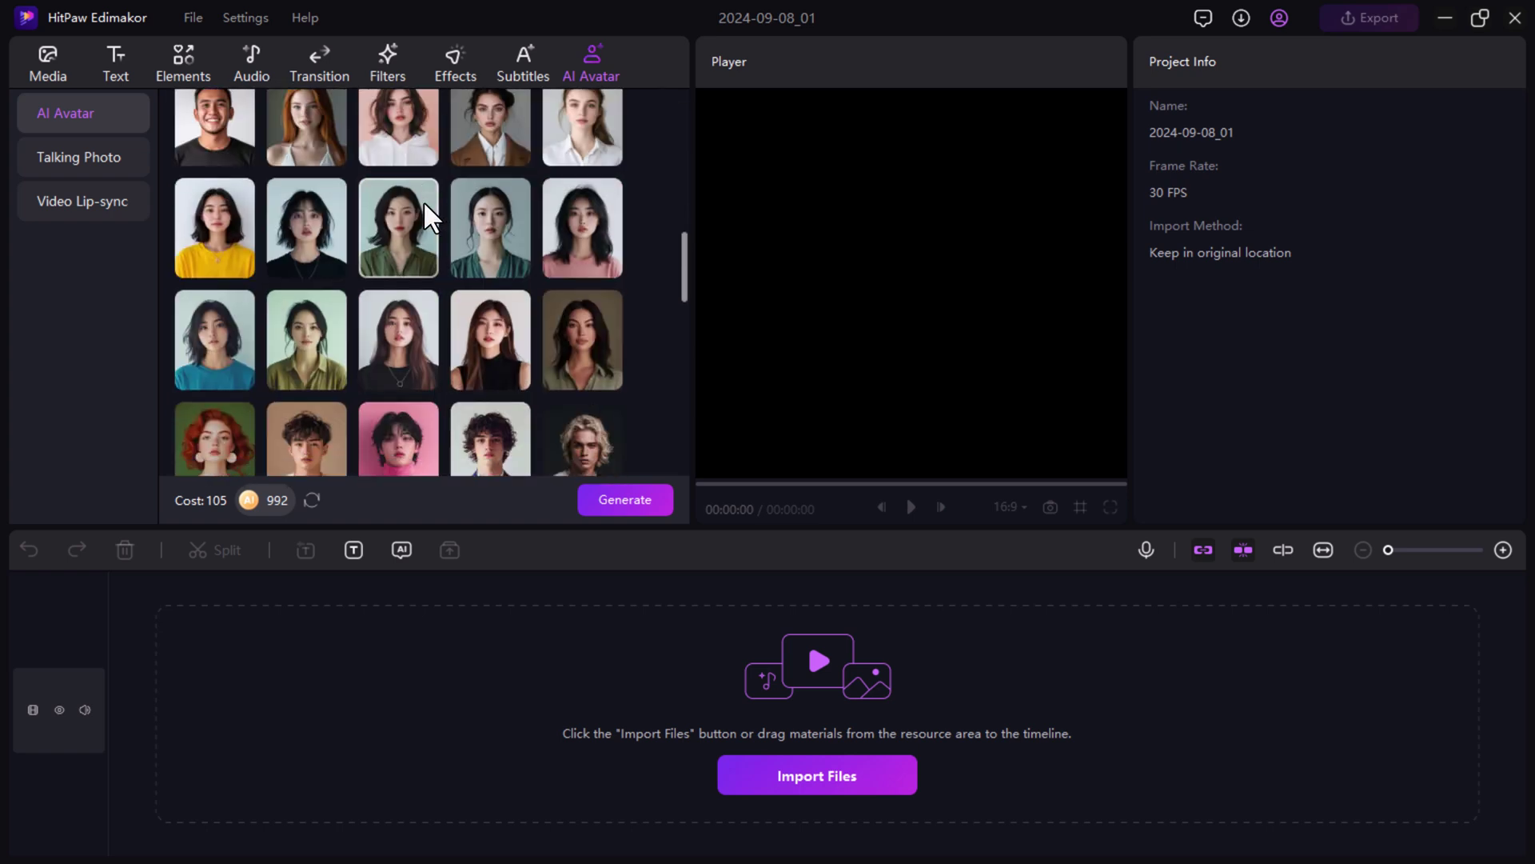
scroll(400, 215, up, 5)
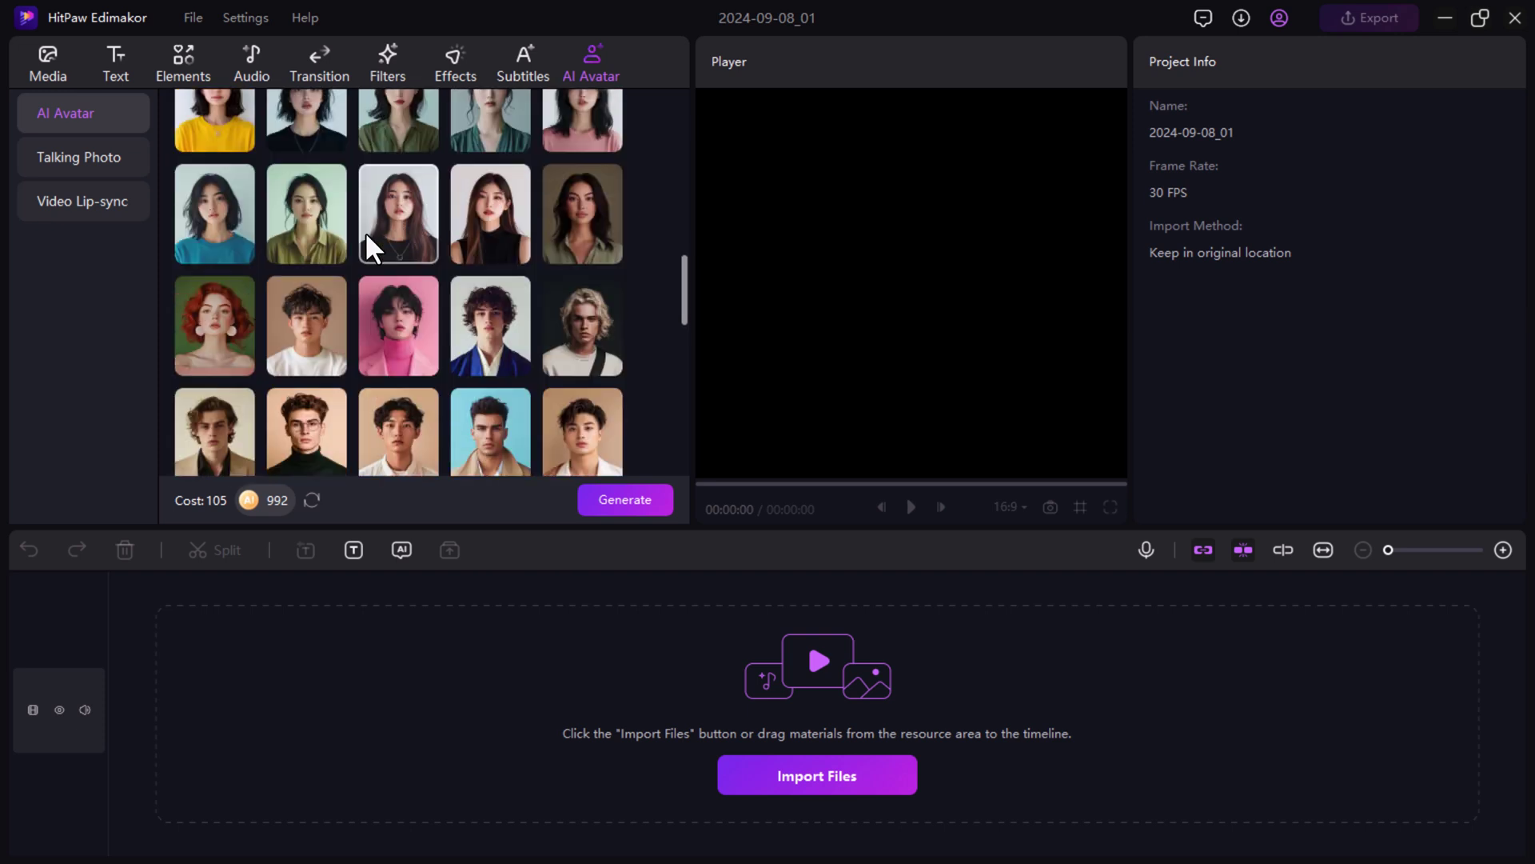
click(327, 252)
click(342, 388)
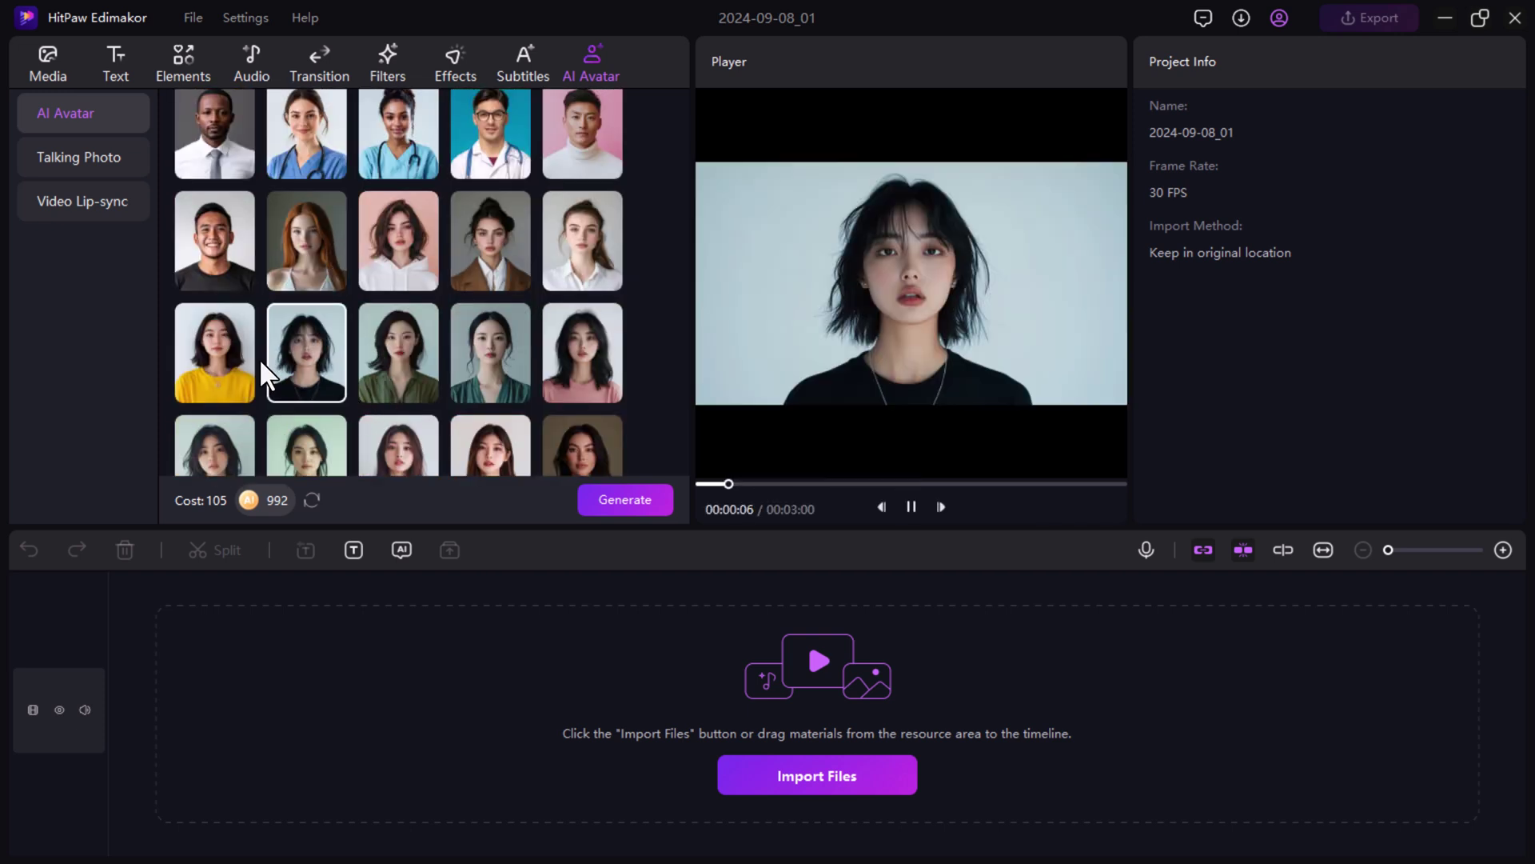
click(477, 351)
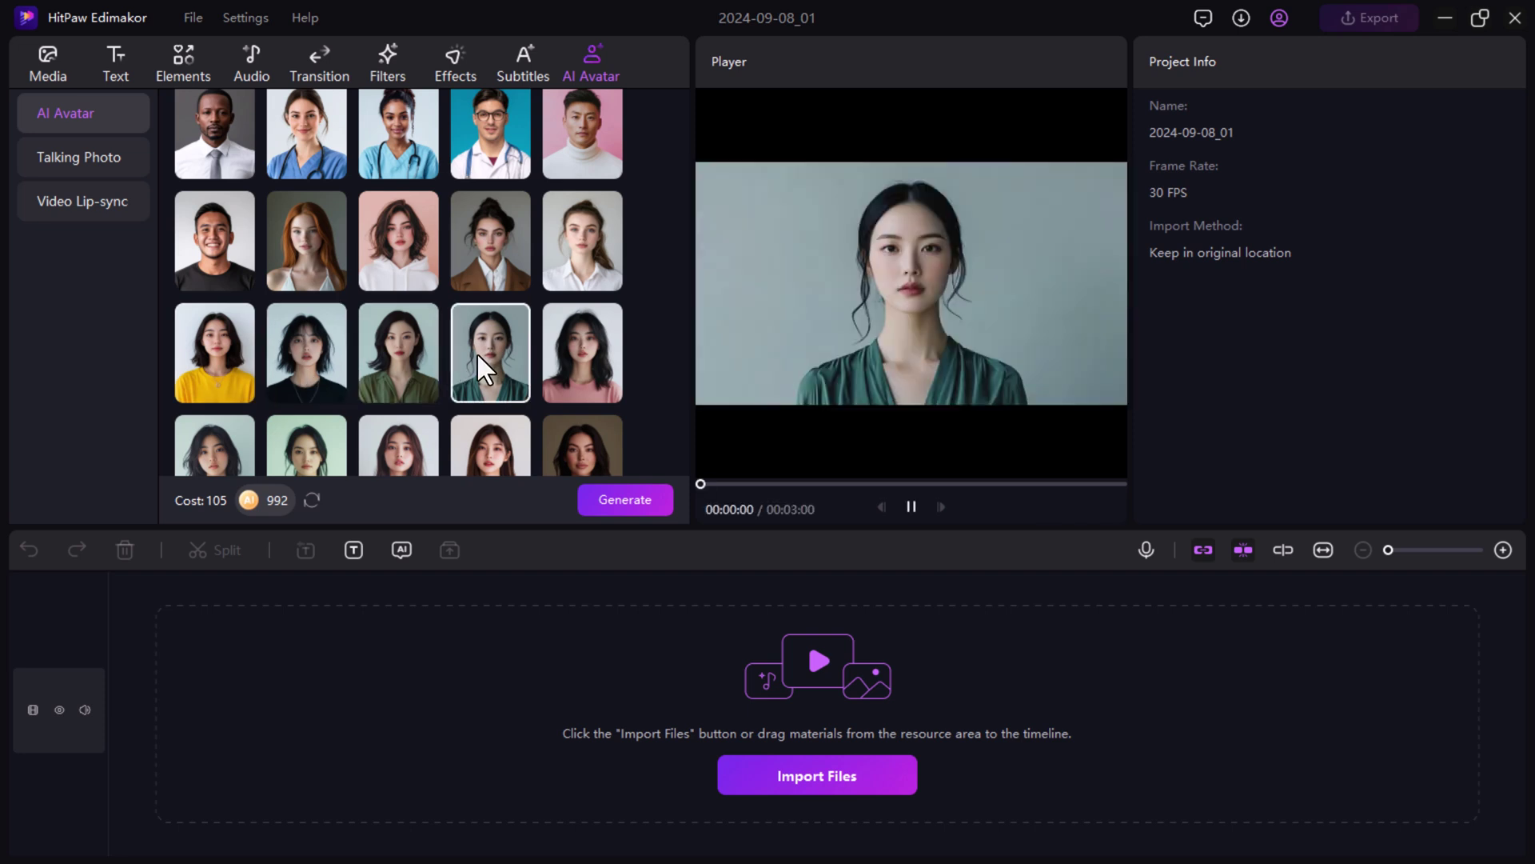
click(336, 237)
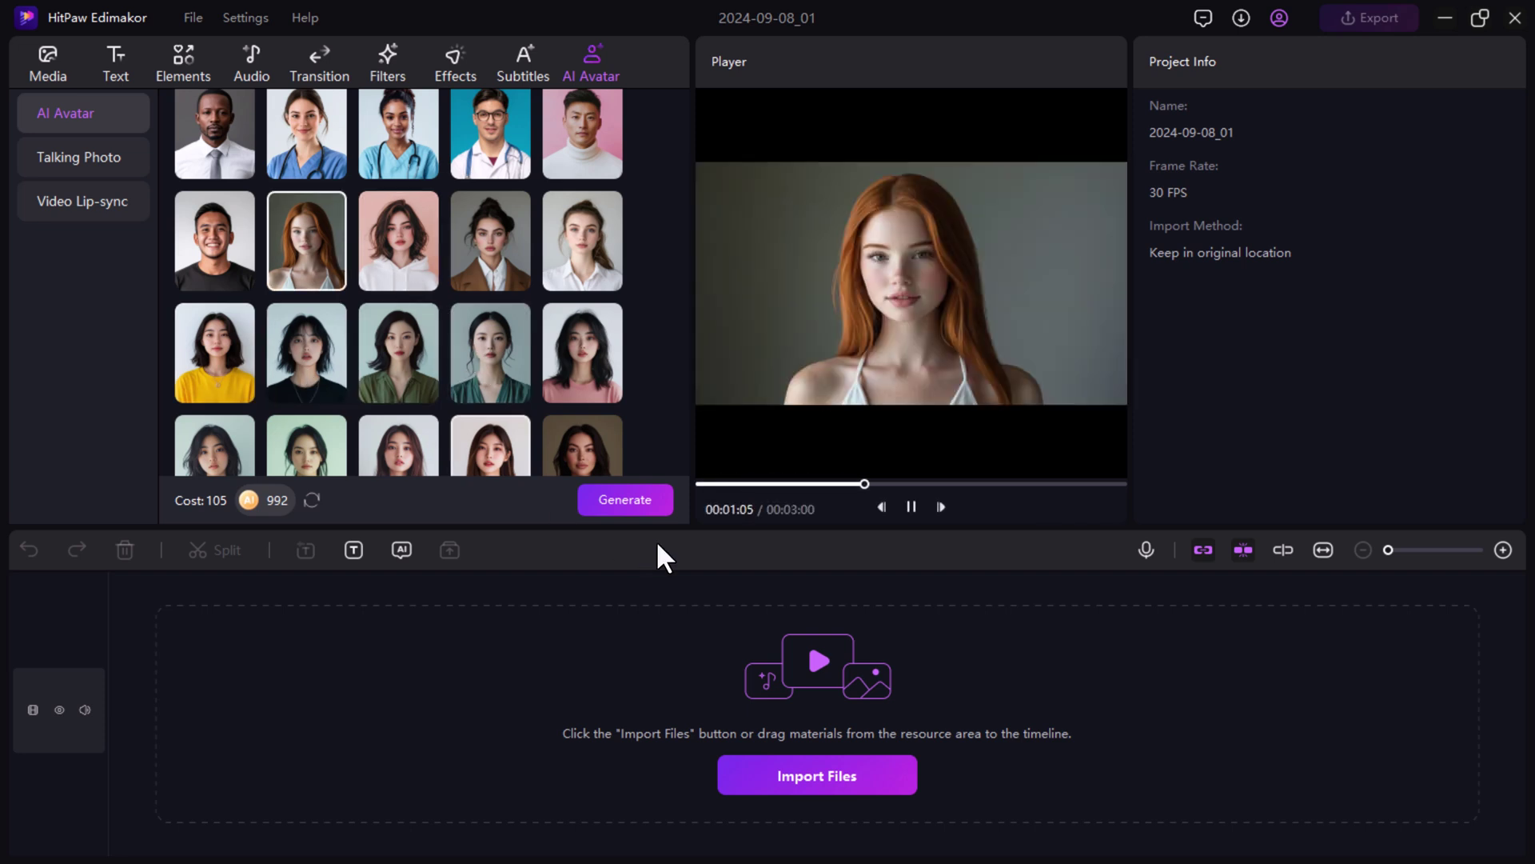
click(629, 498)
Audition Ava Multilingual, Brian Multilingual and Brian, then confirm English (USA) Ava as the voice
click(366, 328)
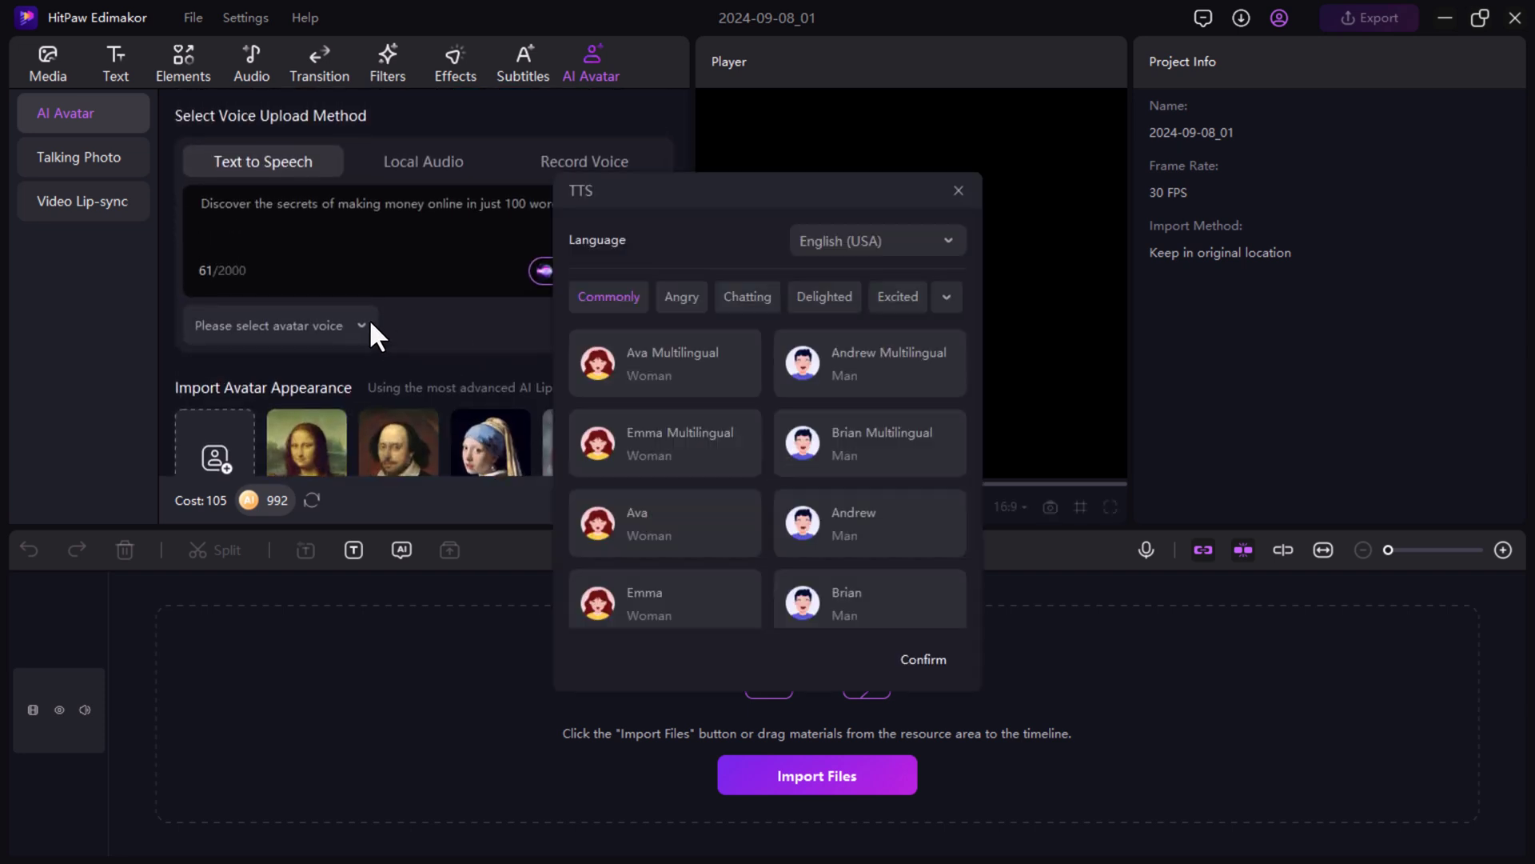
click(717, 363)
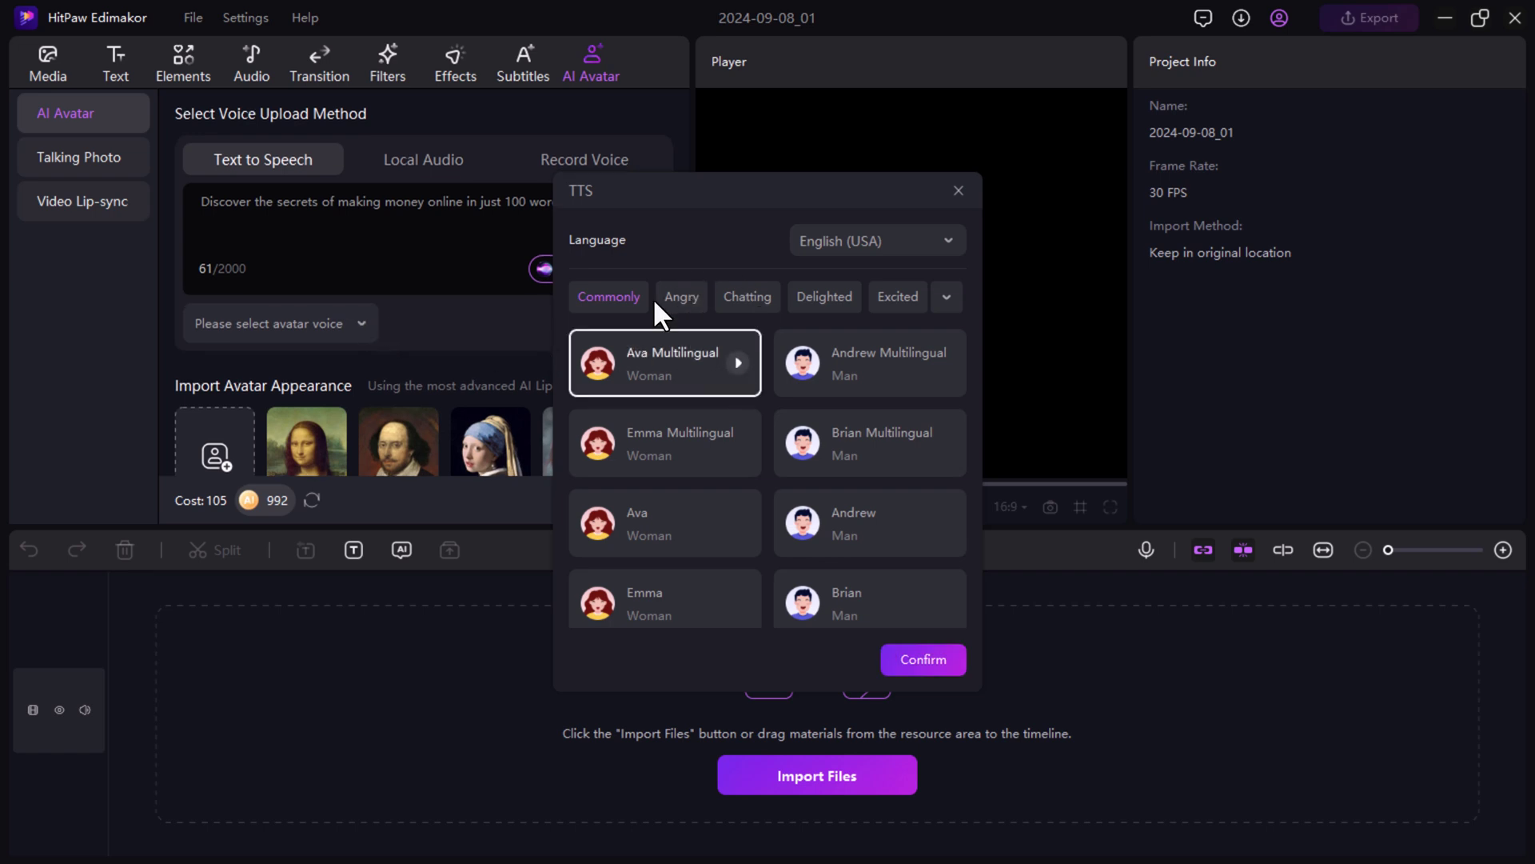
click(862, 236)
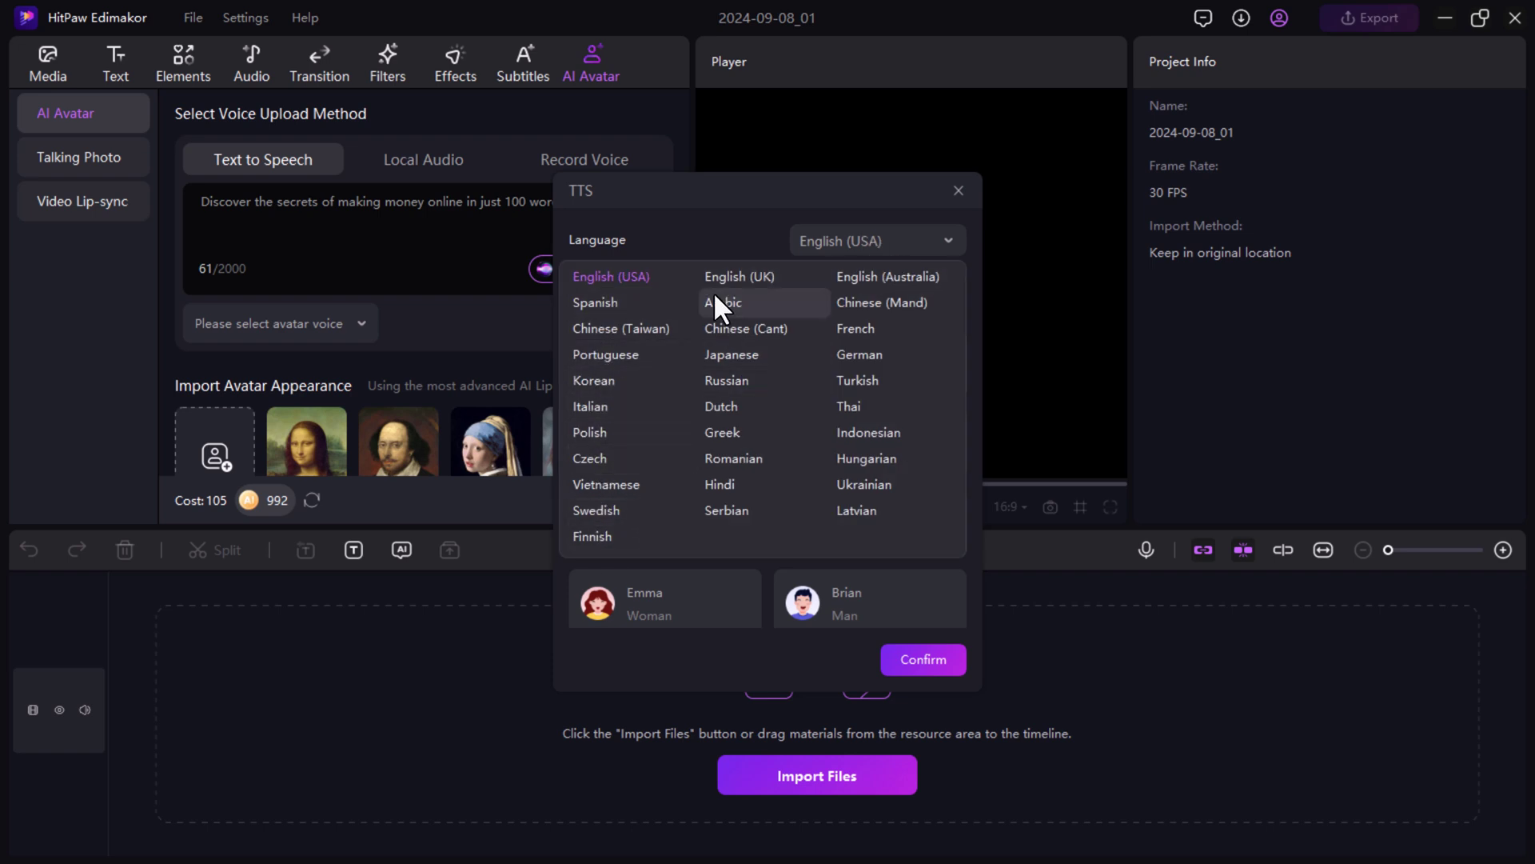
key(Escape)
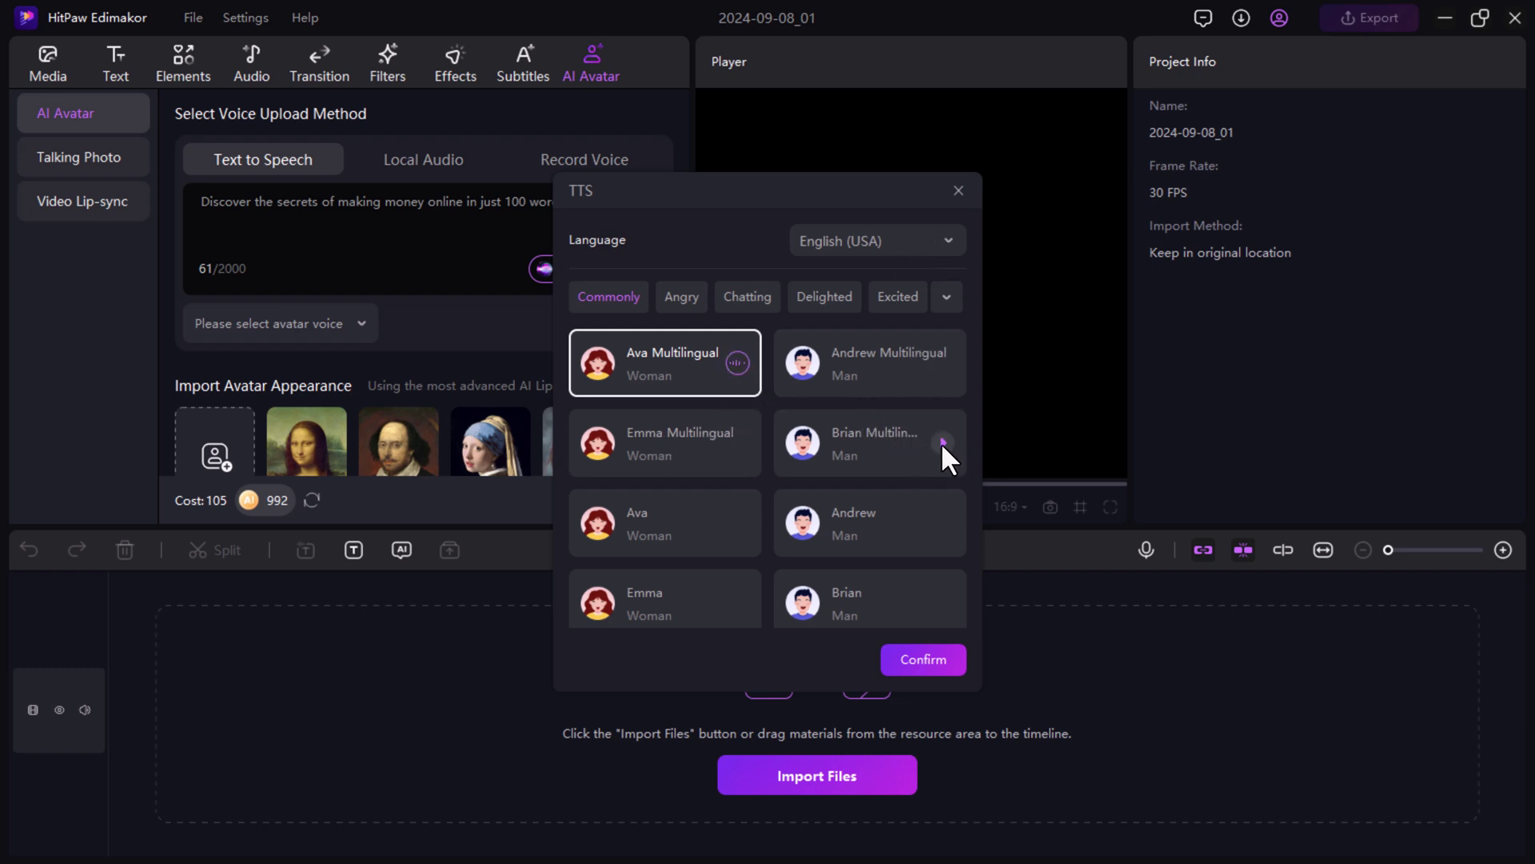
click(943, 442)
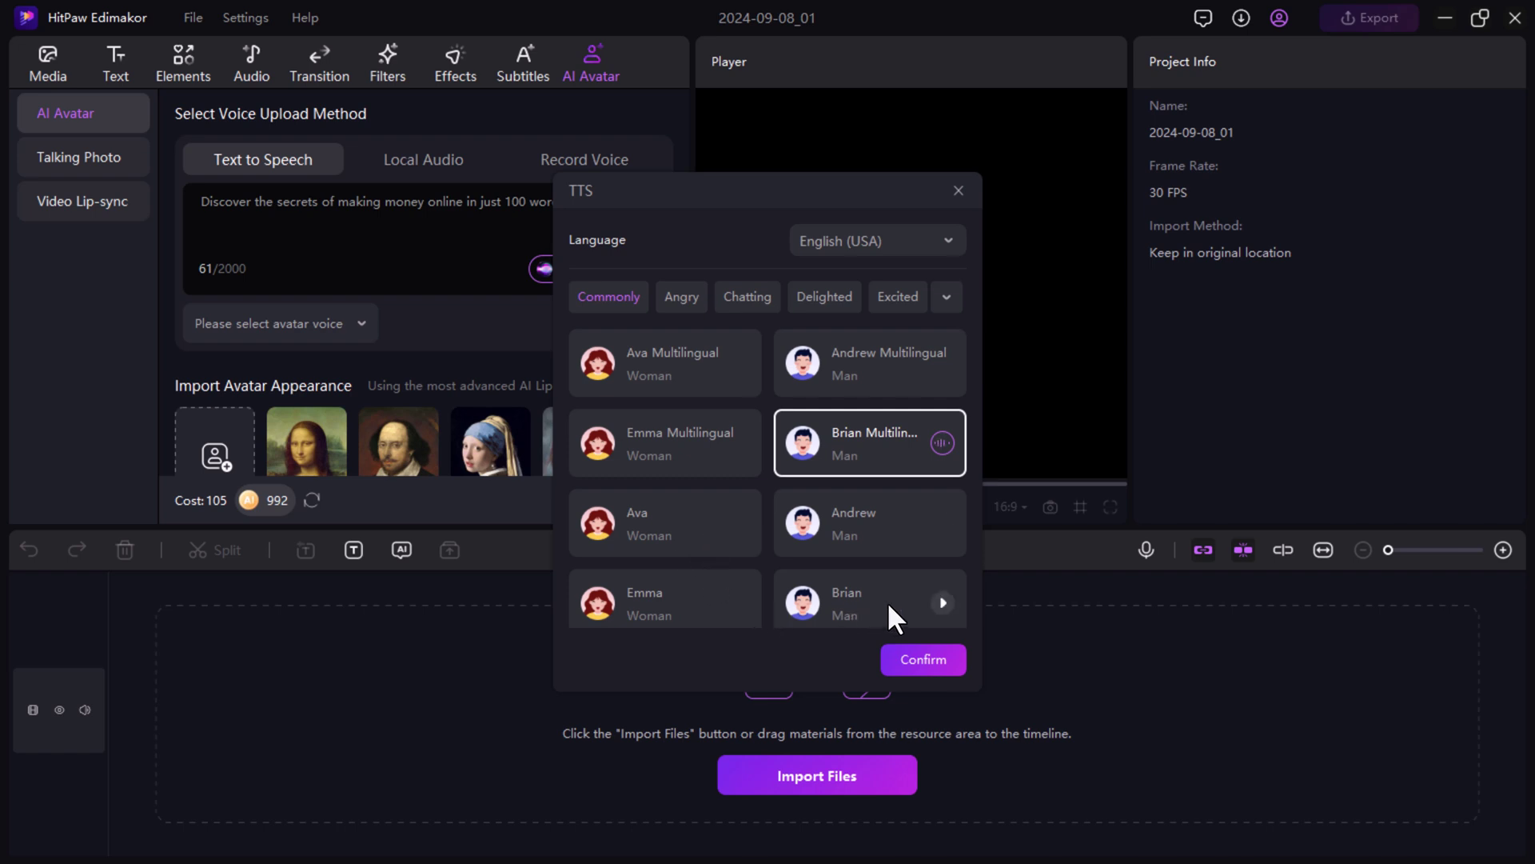
click(945, 602)
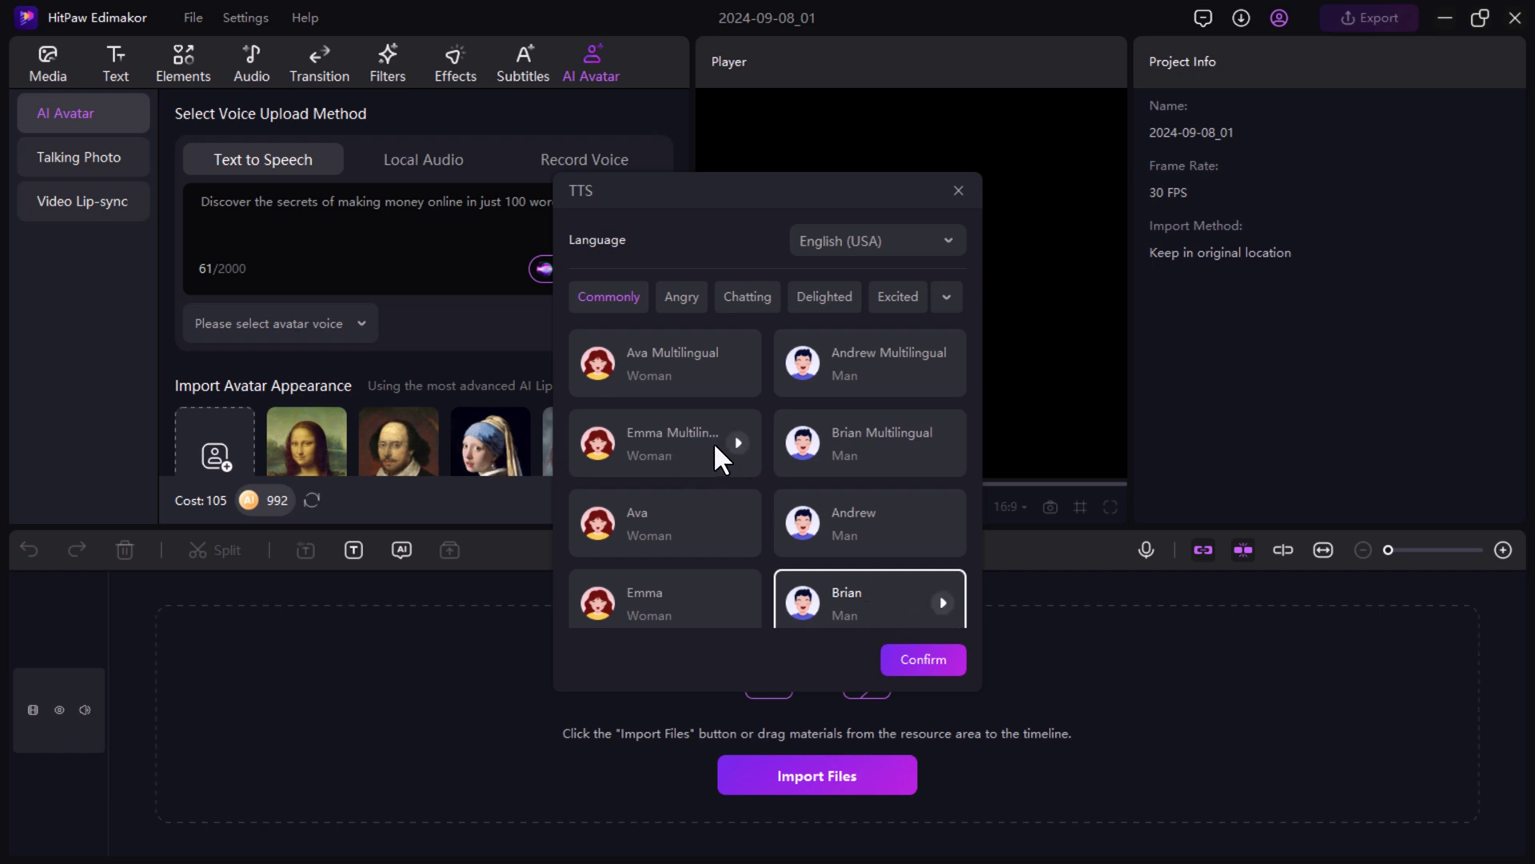
click(735, 522)
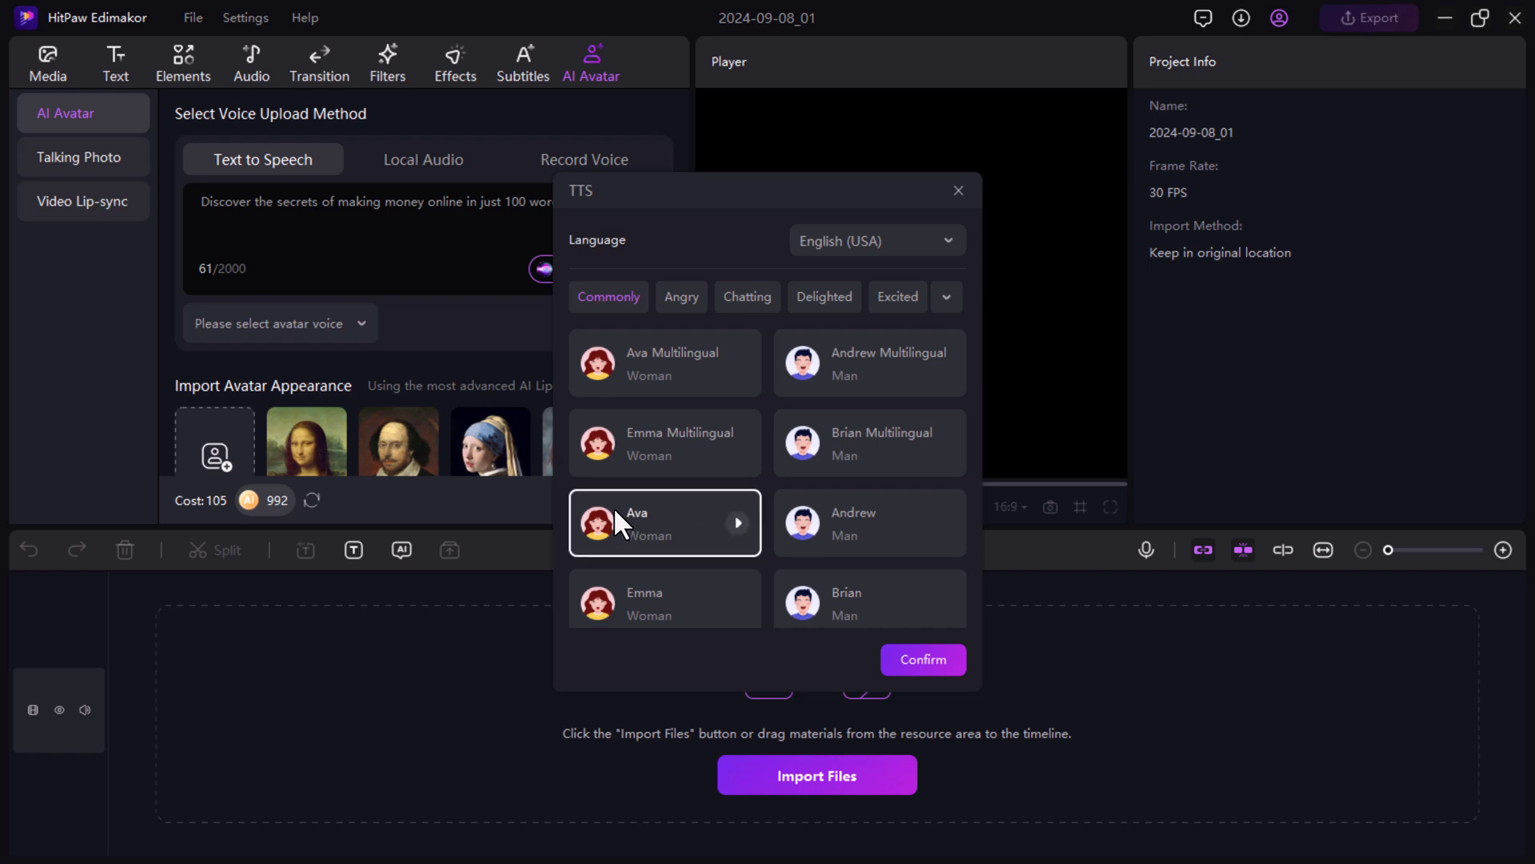
click(937, 661)
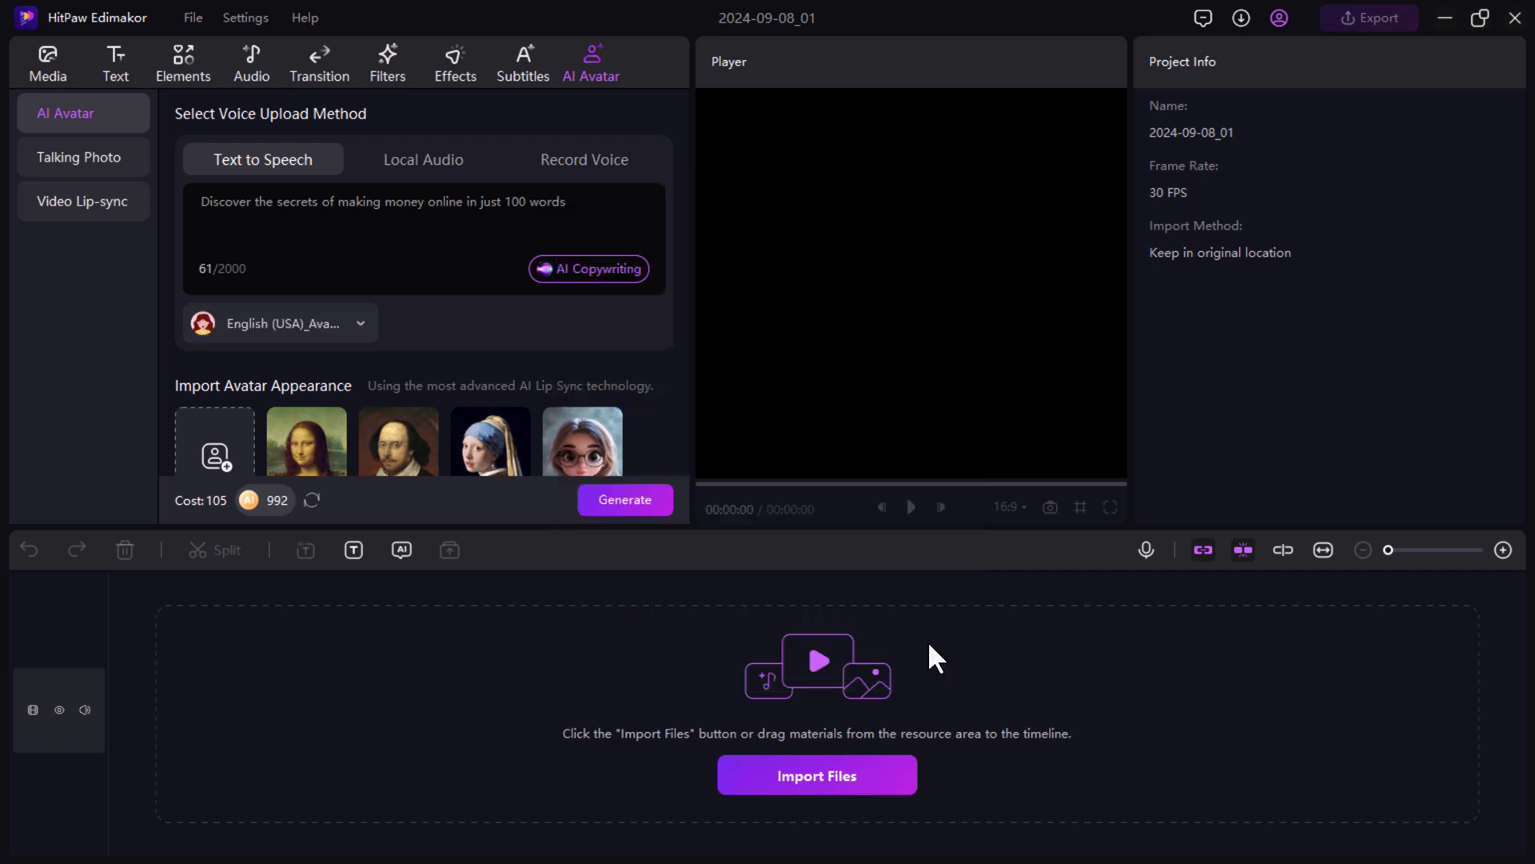
Generate the red-haired avatar clip, add it to the timeline, accept subtitles, and play it
click(617, 497)
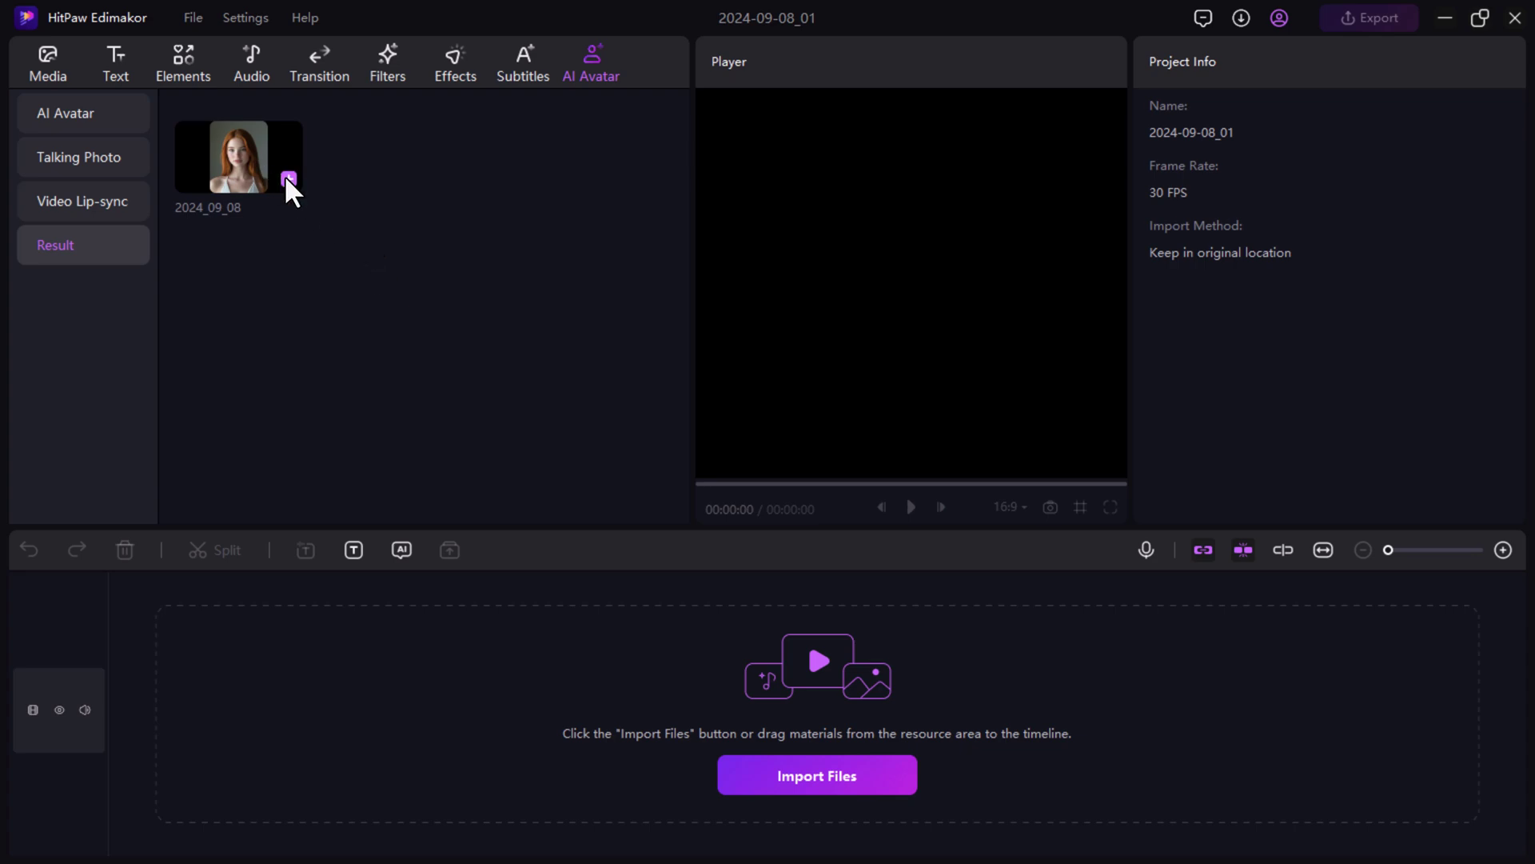
click(287, 178)
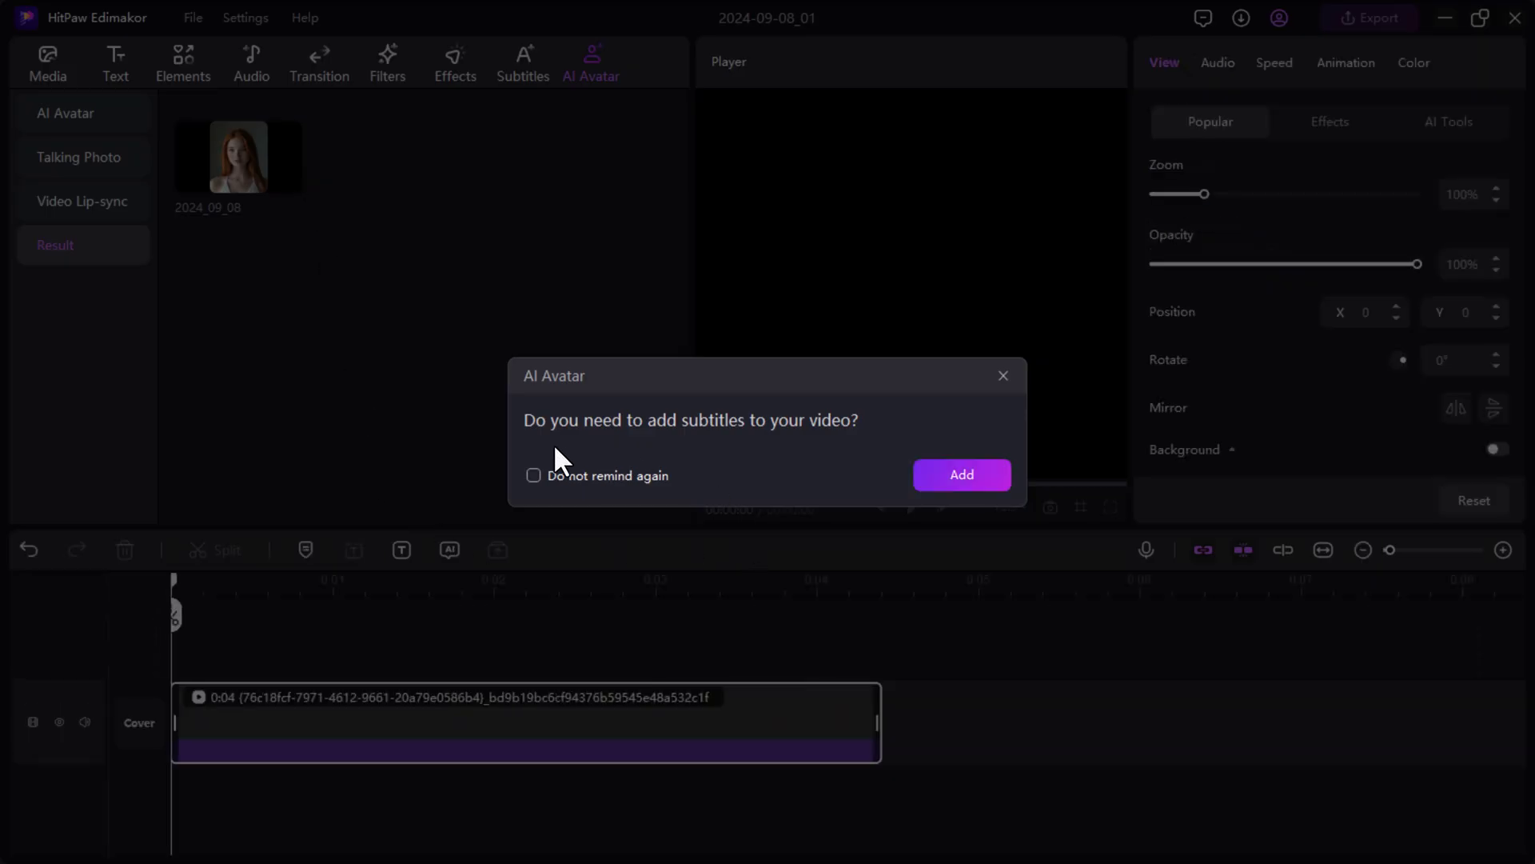
click(962, 474)
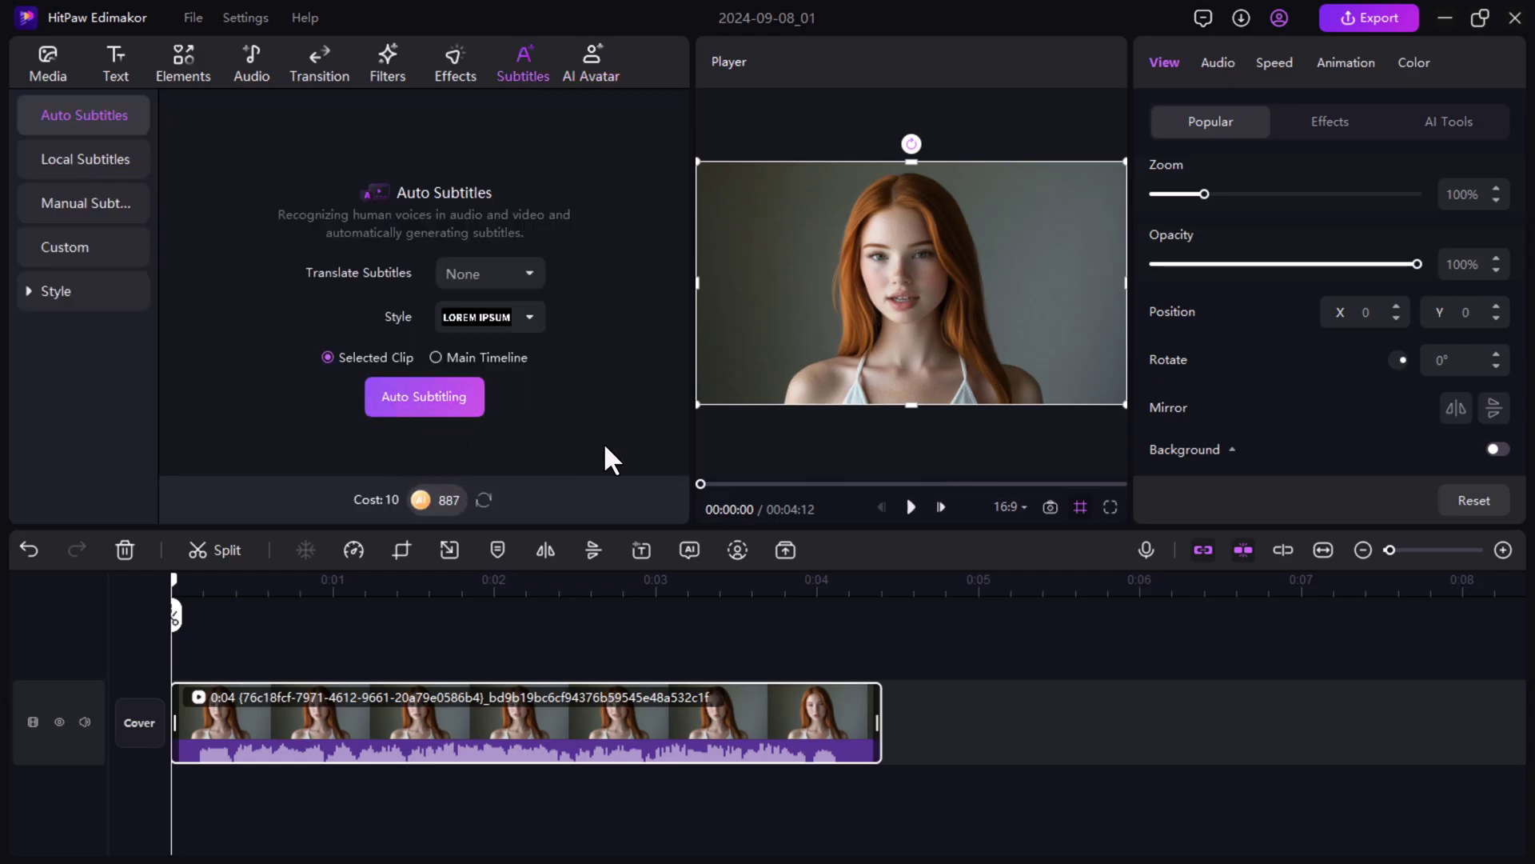
click(912, 504)
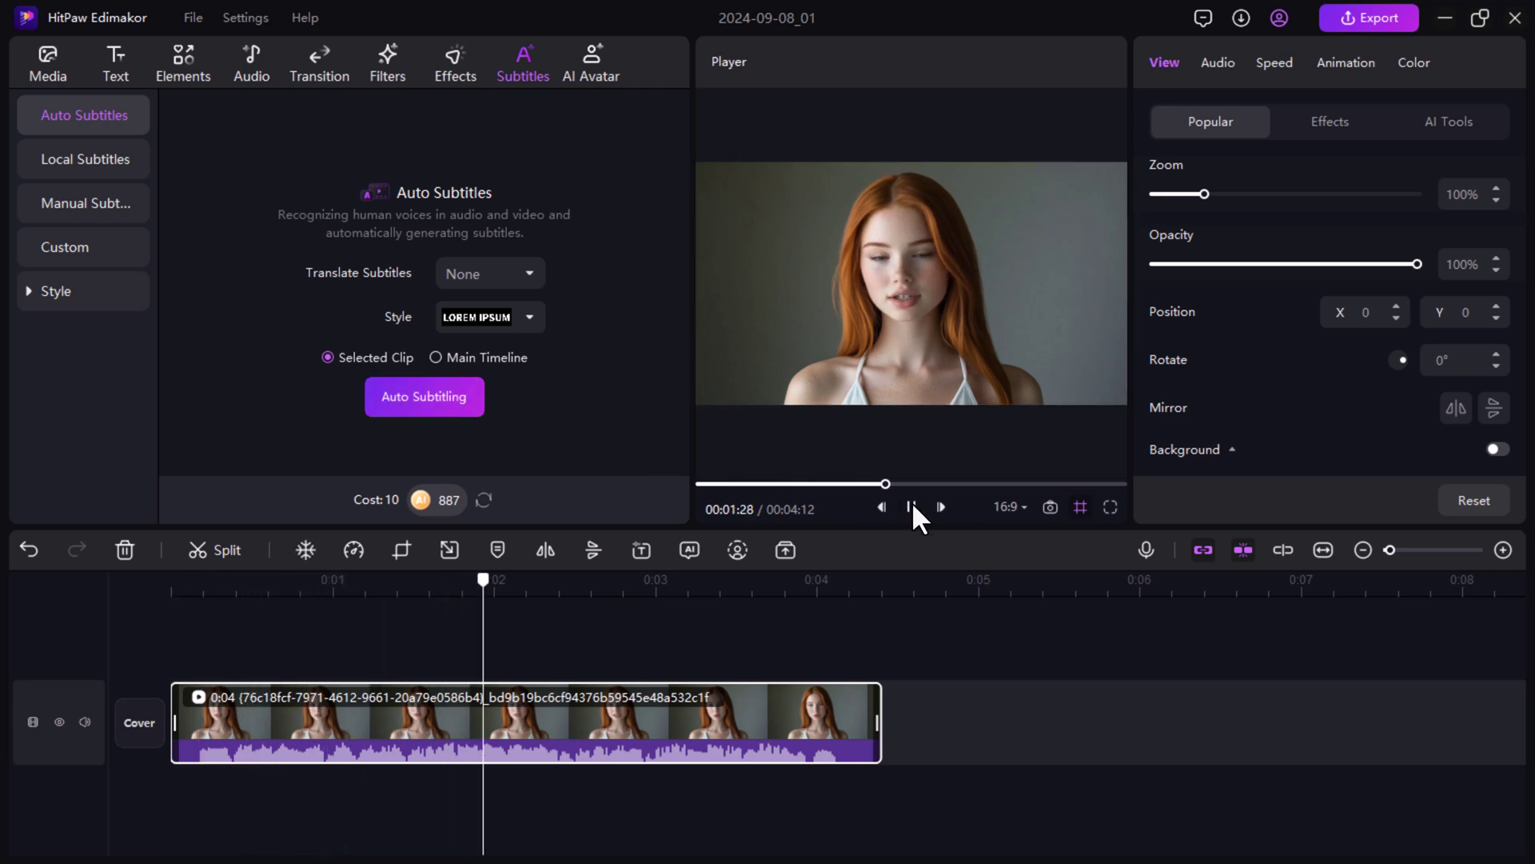
Auto-subtitle the avatar clip, then replay from the start to check the caption
click(911, 504)
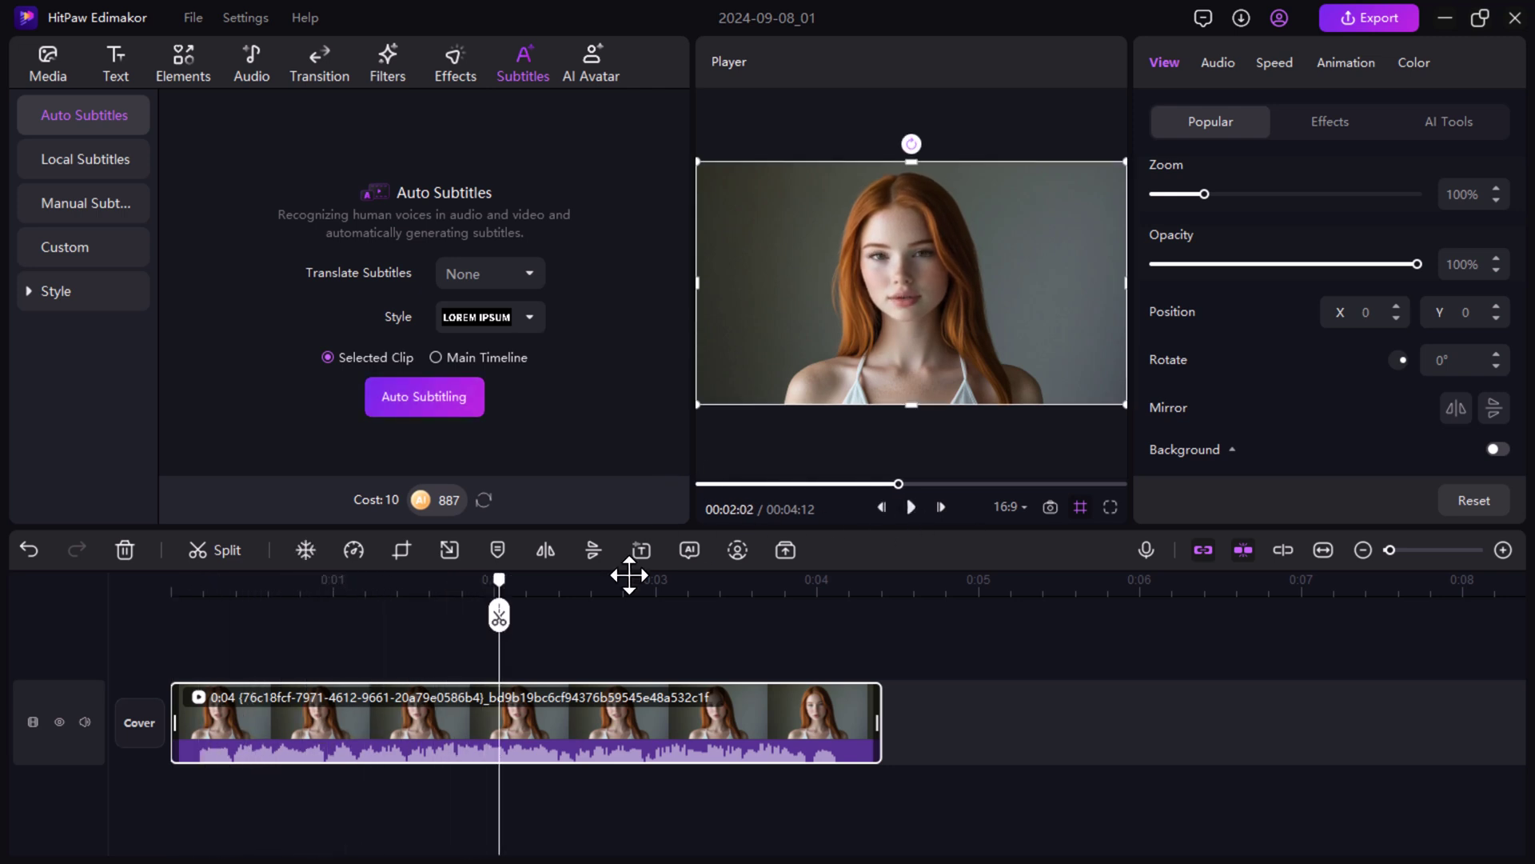
click(402, 397)
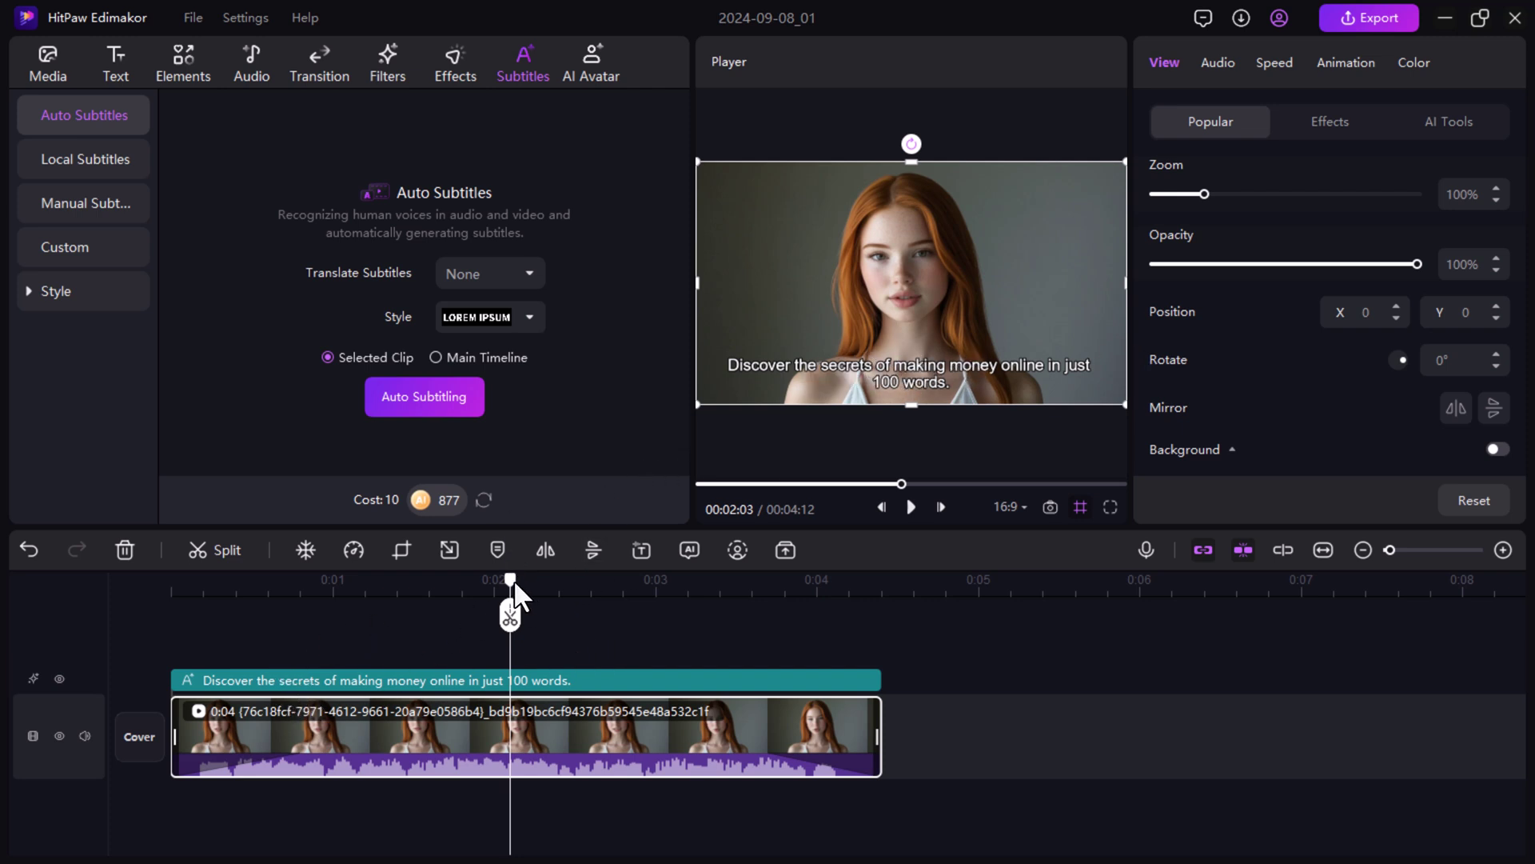
drag(511, 598, 170, 603)
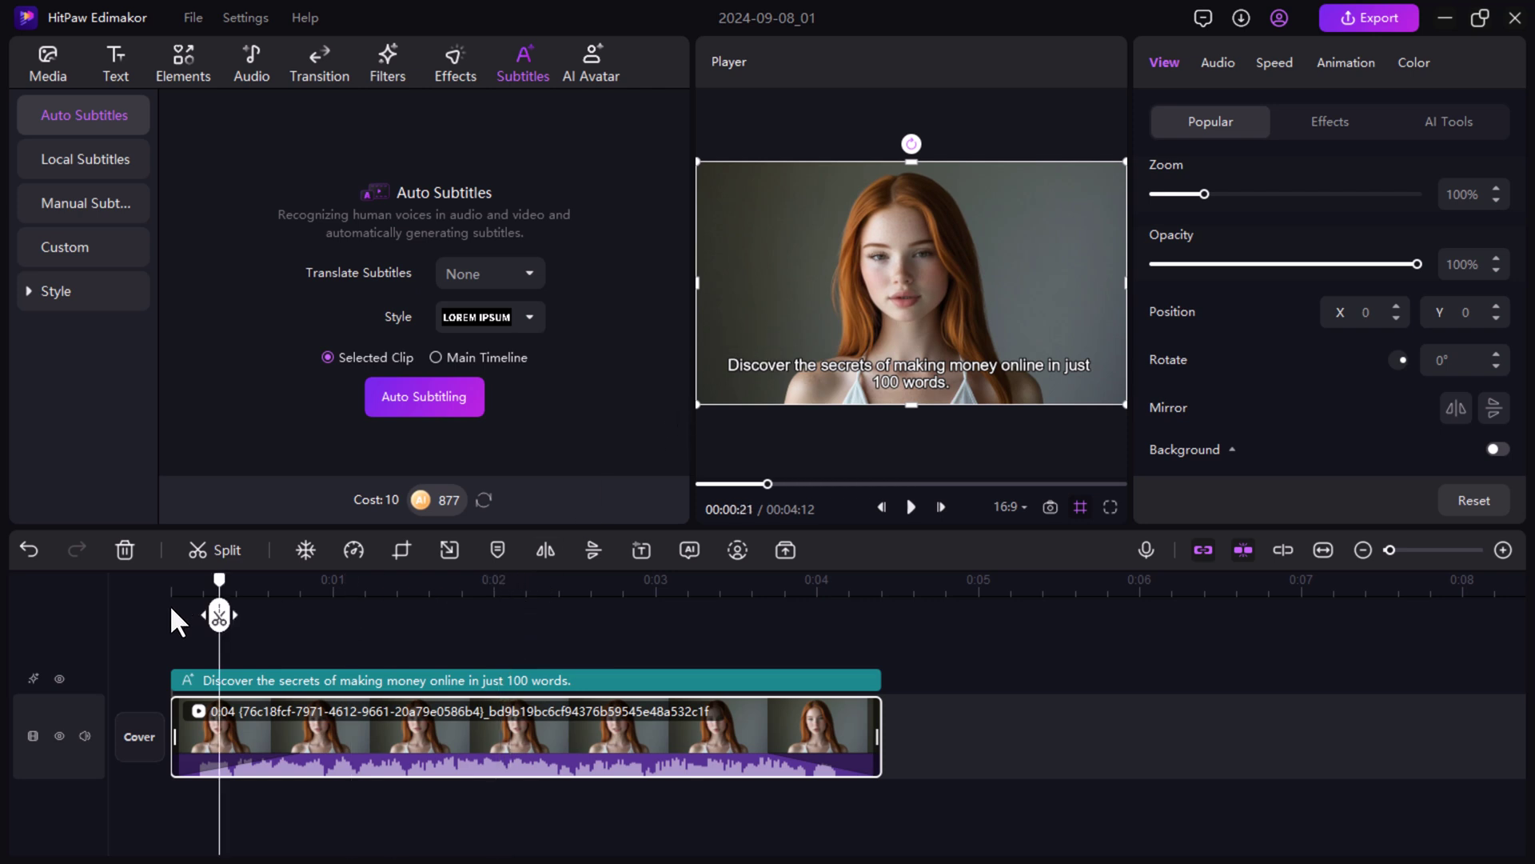
click(911, 507)
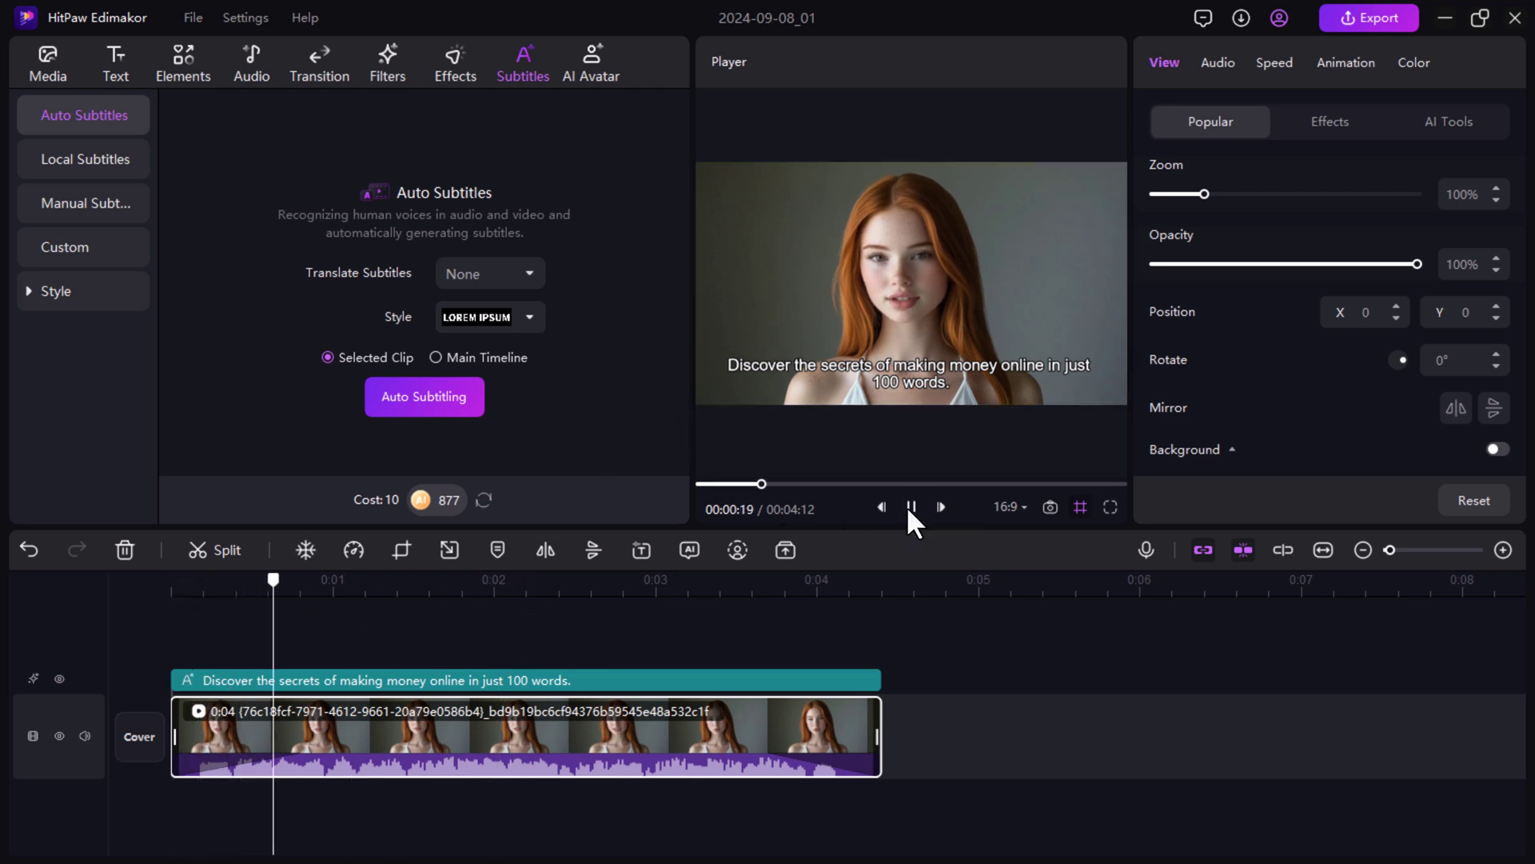
Set the subtitle font to Abril Fatface and apply the yellow BROWN FOX style
click(923, 396)
click(918, 377)
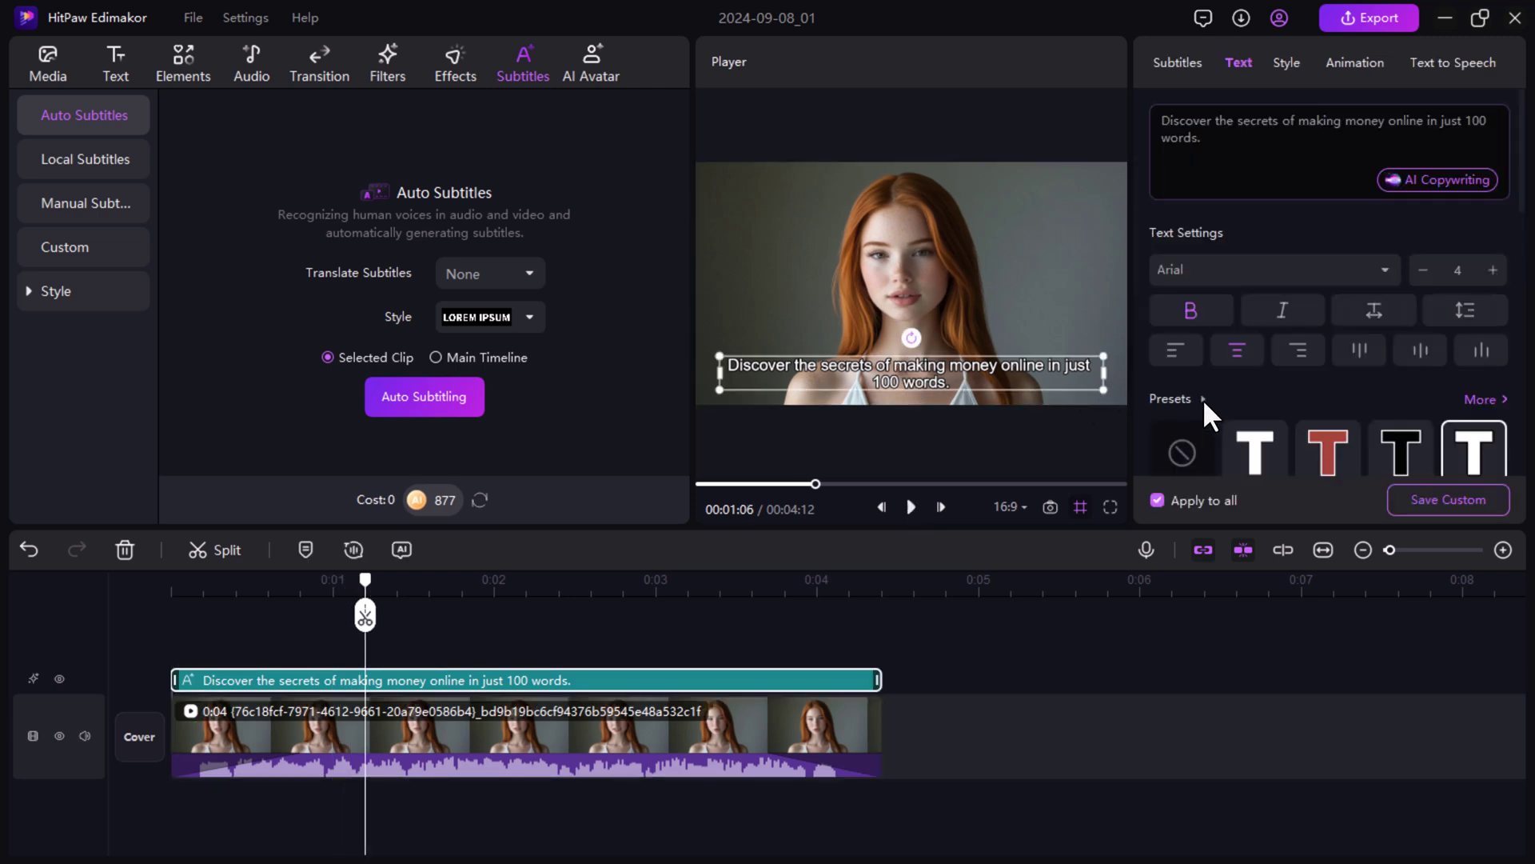
click(1272, 270)
click(1271, 415)
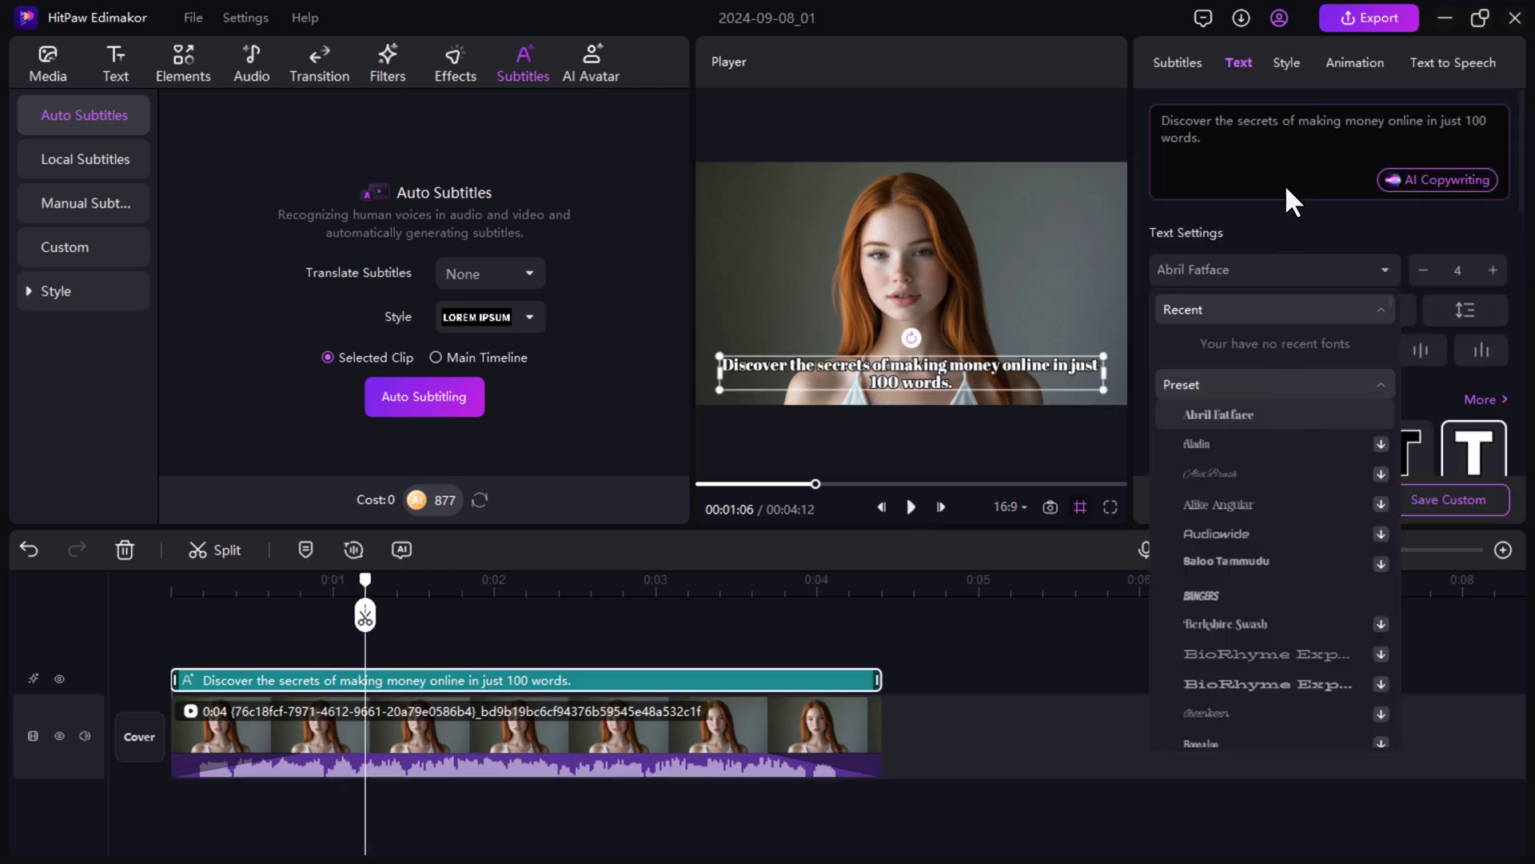
click(1289, 61)
click(1289, 61)
click(1376, 220)
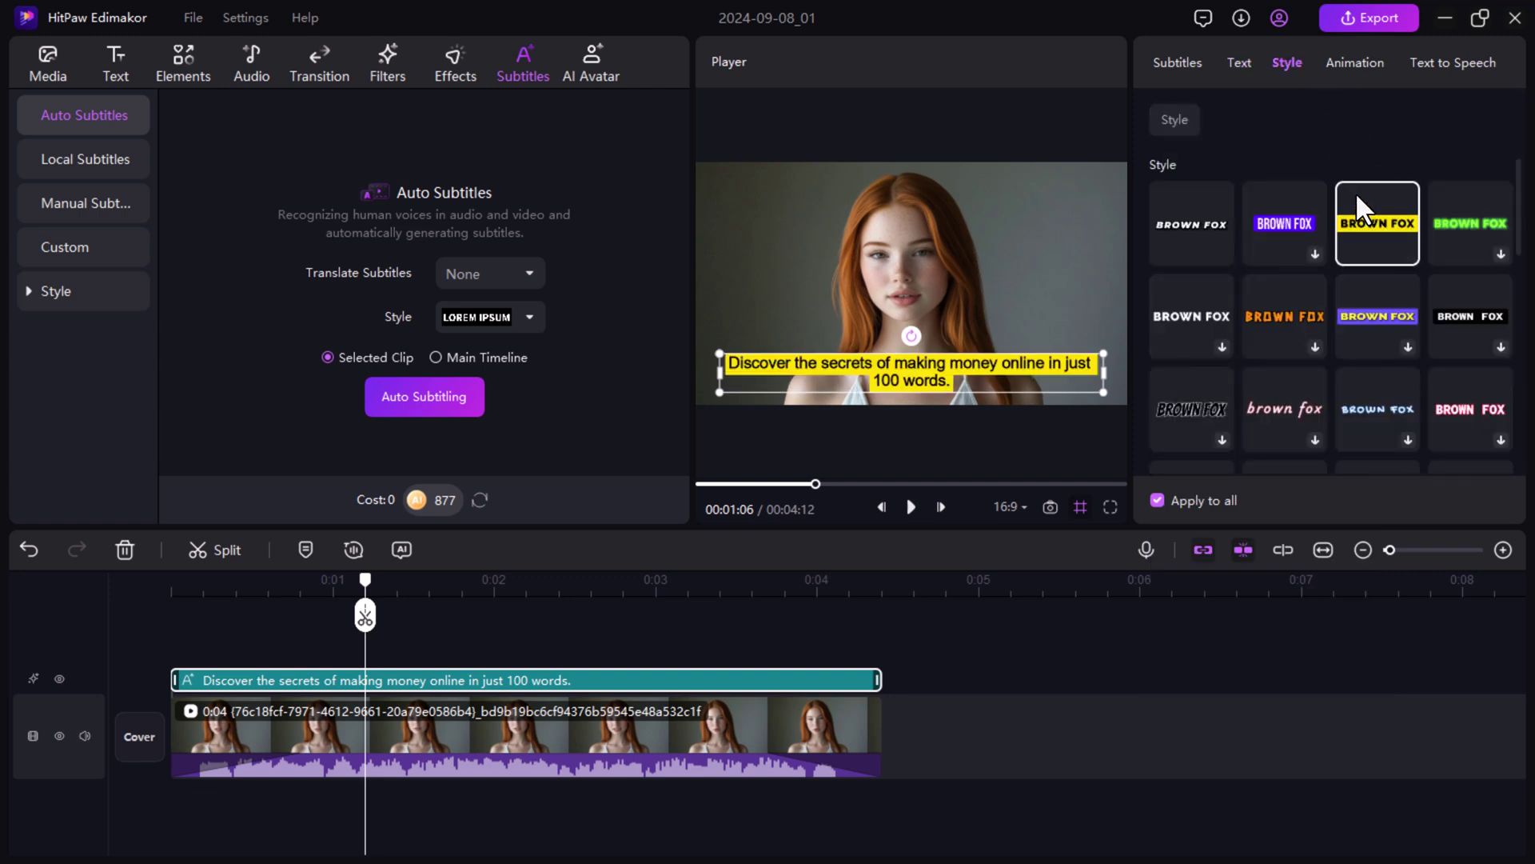
Apply the Fade in entrance animation to the subtitle and stop the preview
click(1355, 62)
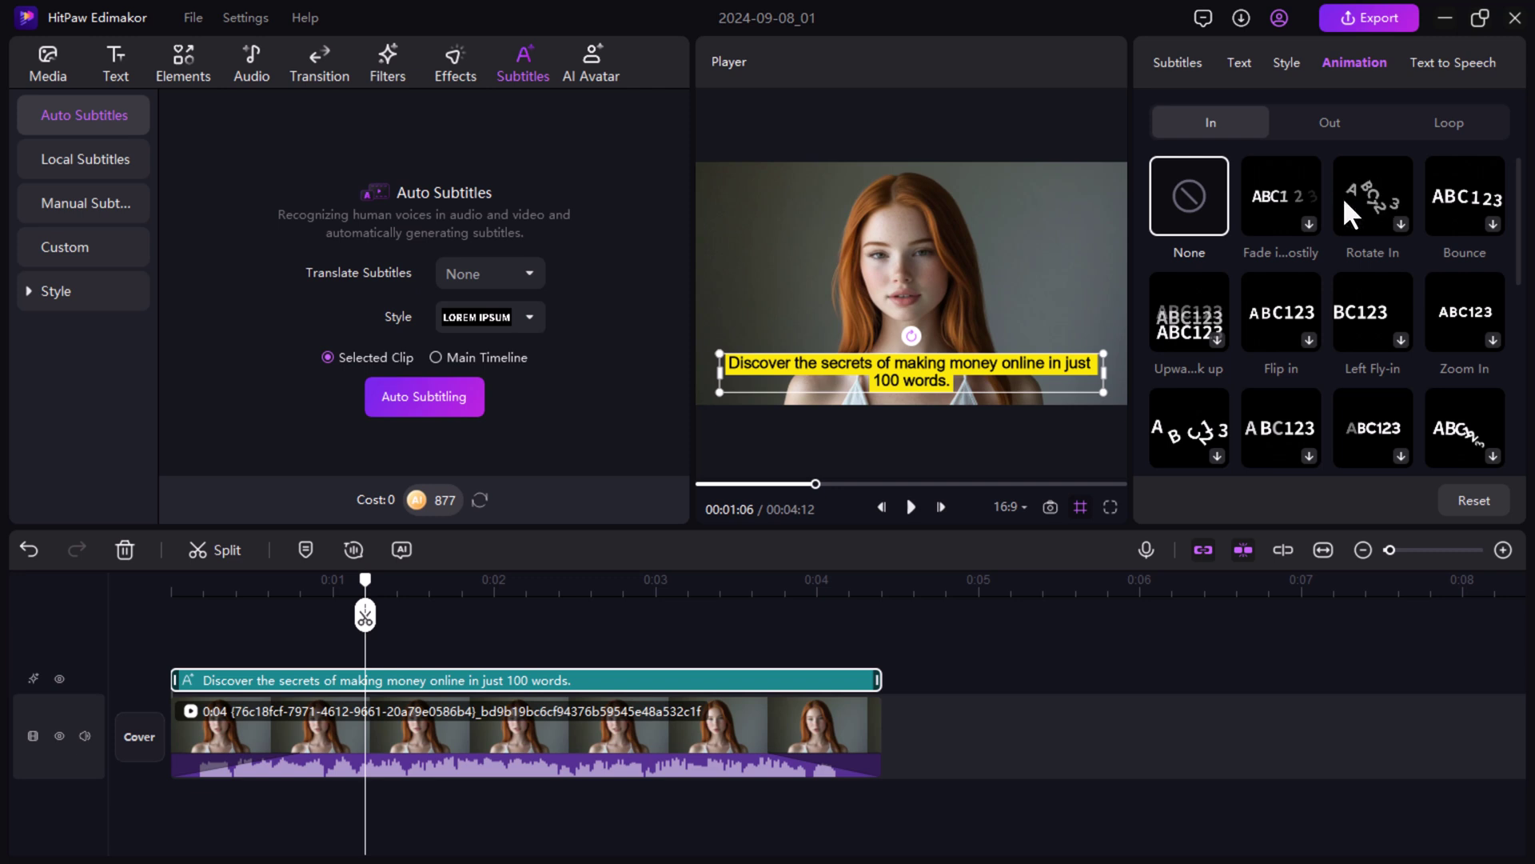
click(1303, 220)
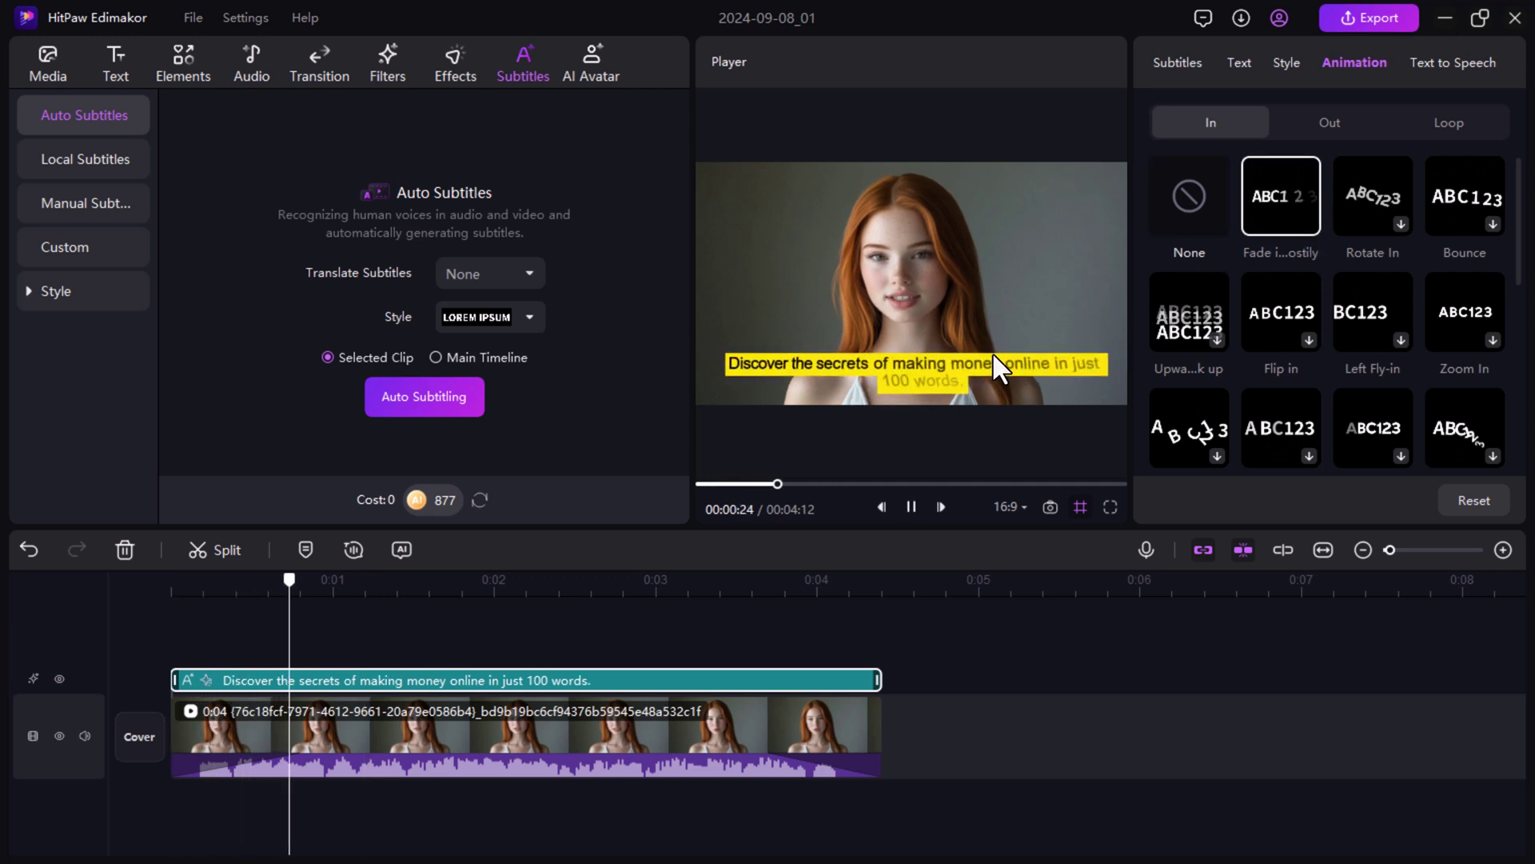
click(912, 505)
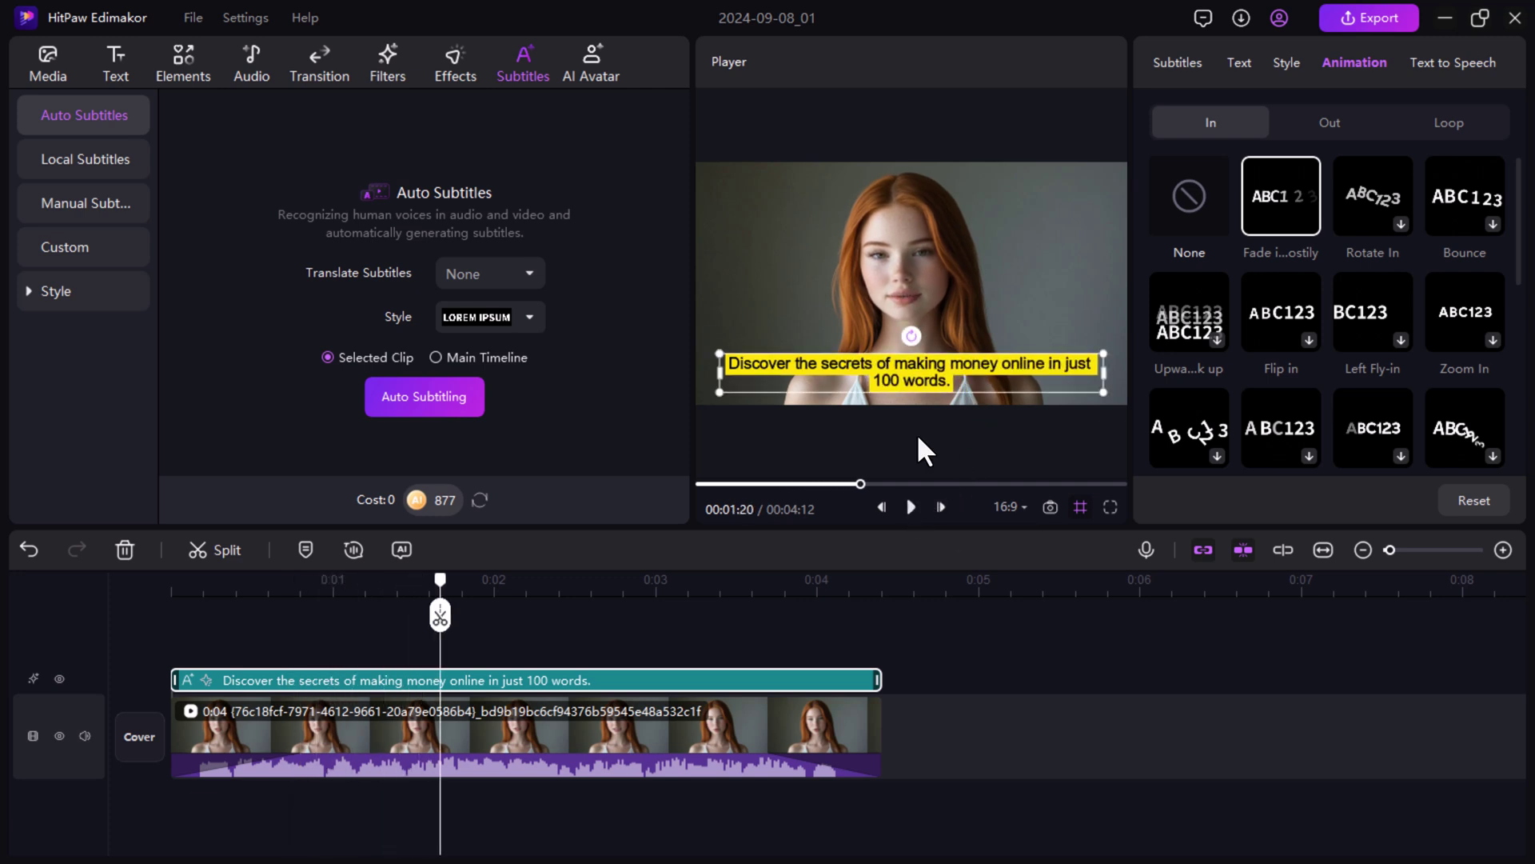
Preview the Sara, Nancy and Aria text-to-speech voices for the subtitle
click(1431, 60)
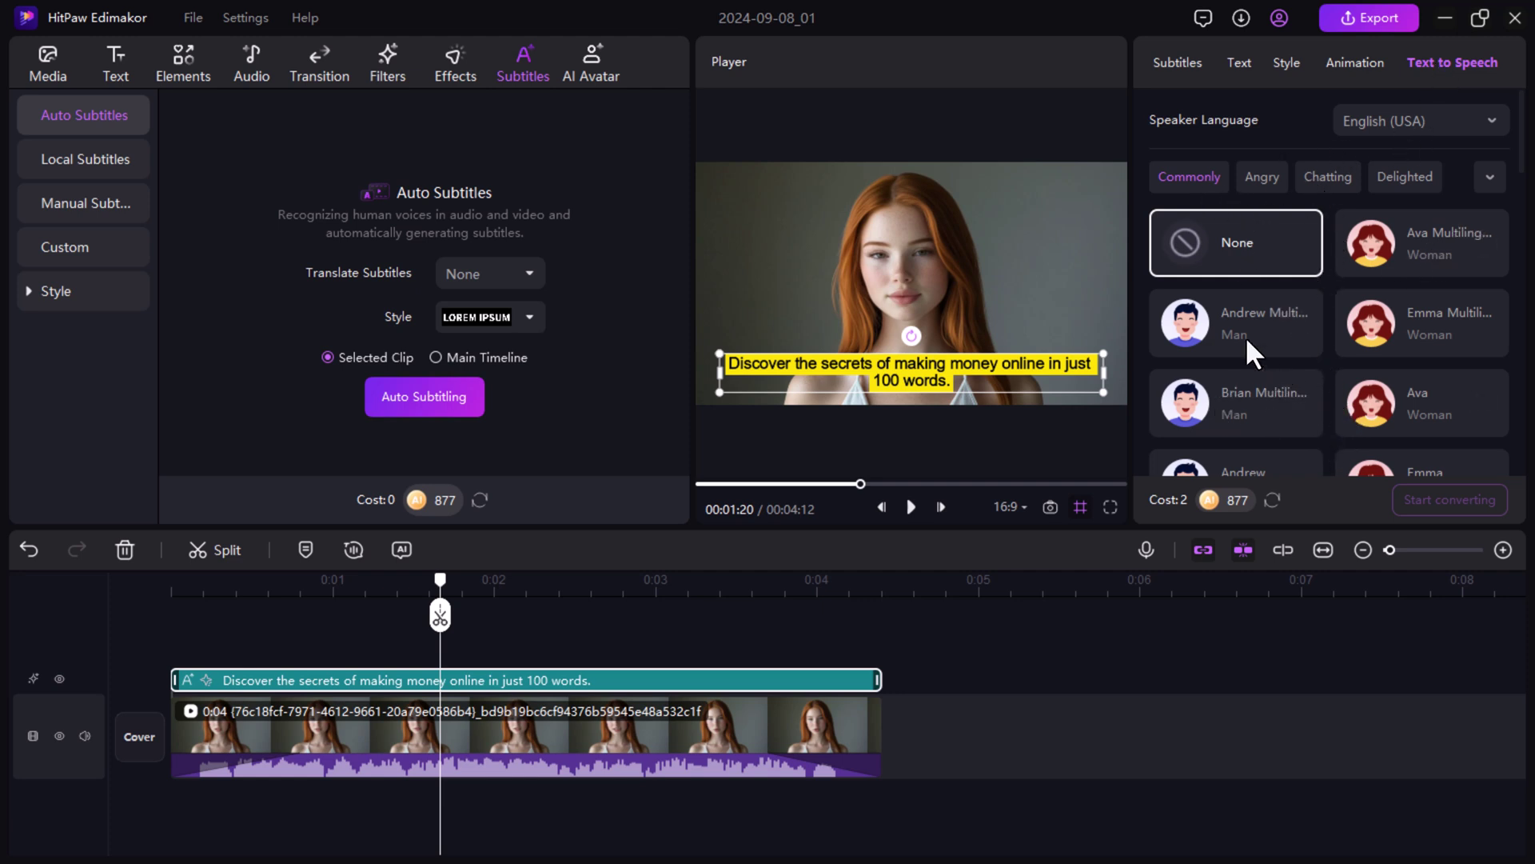
scroll(1250, 328, down, 6)
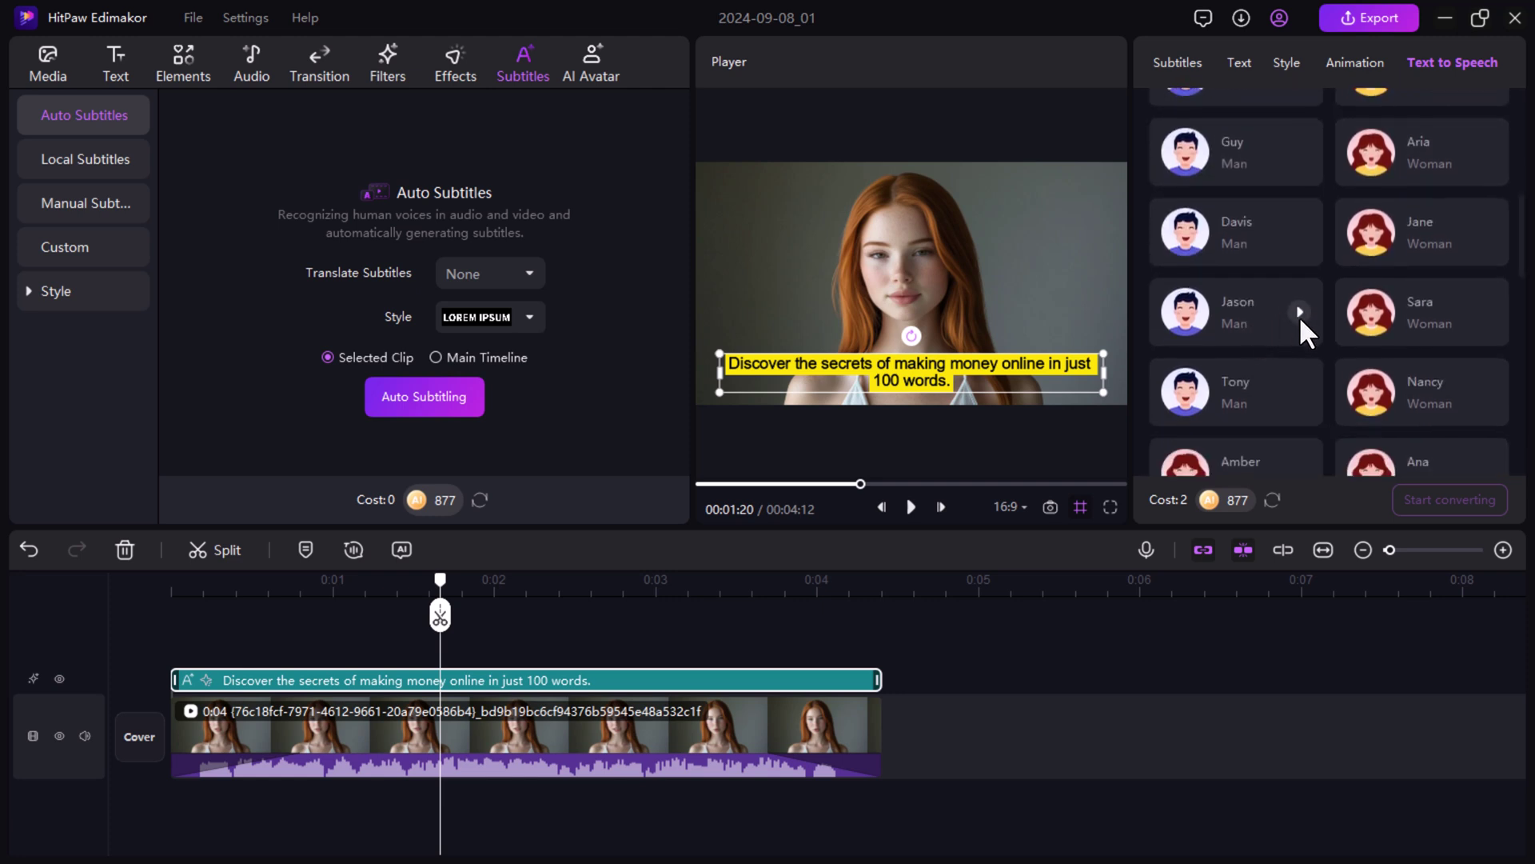
click(1488, 313)
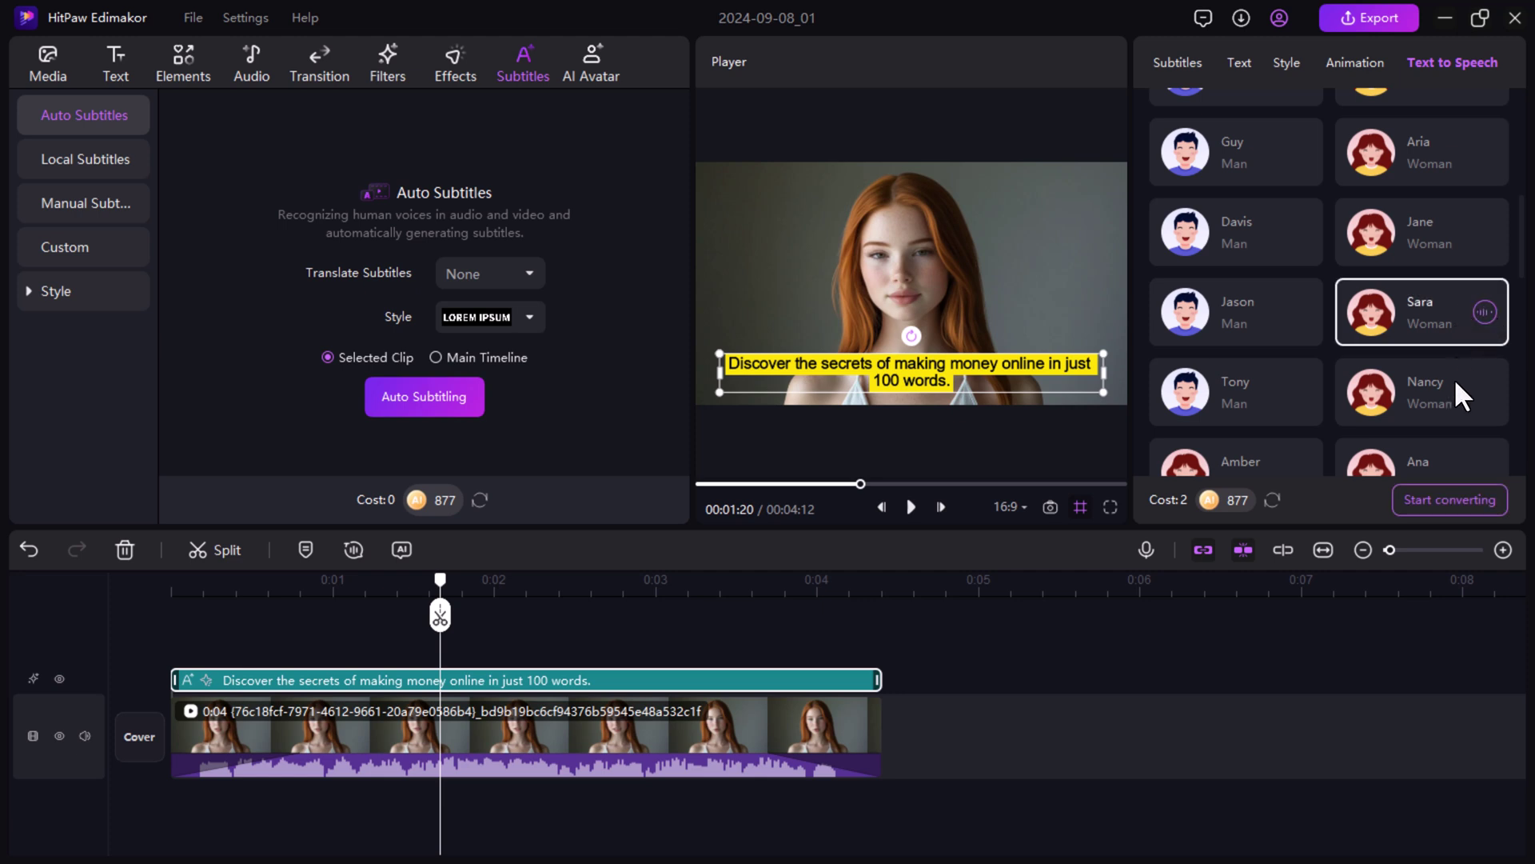
click(1487, 392)
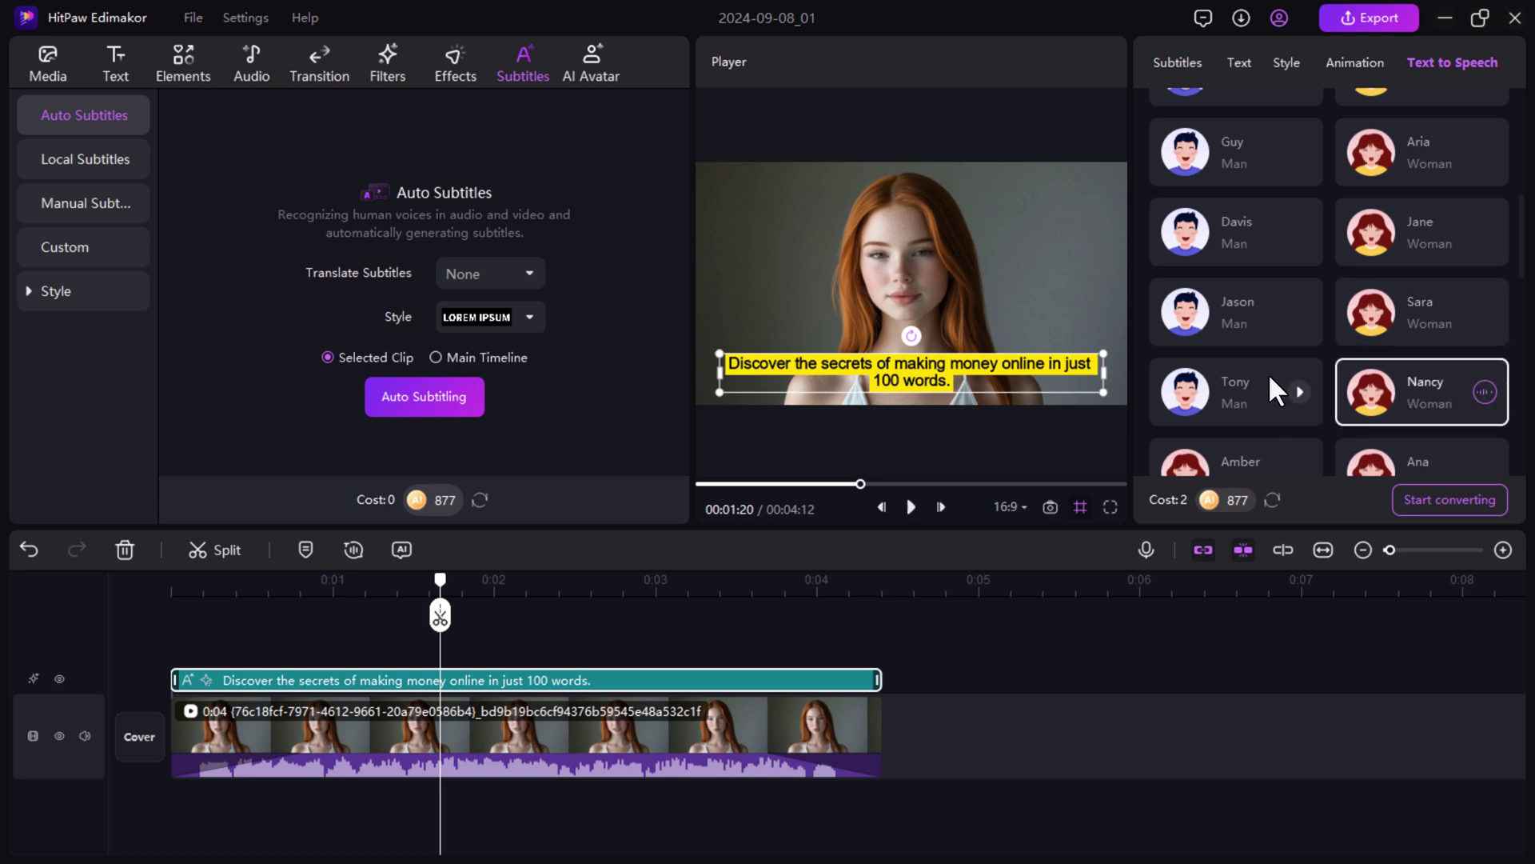
click(1481, 134)
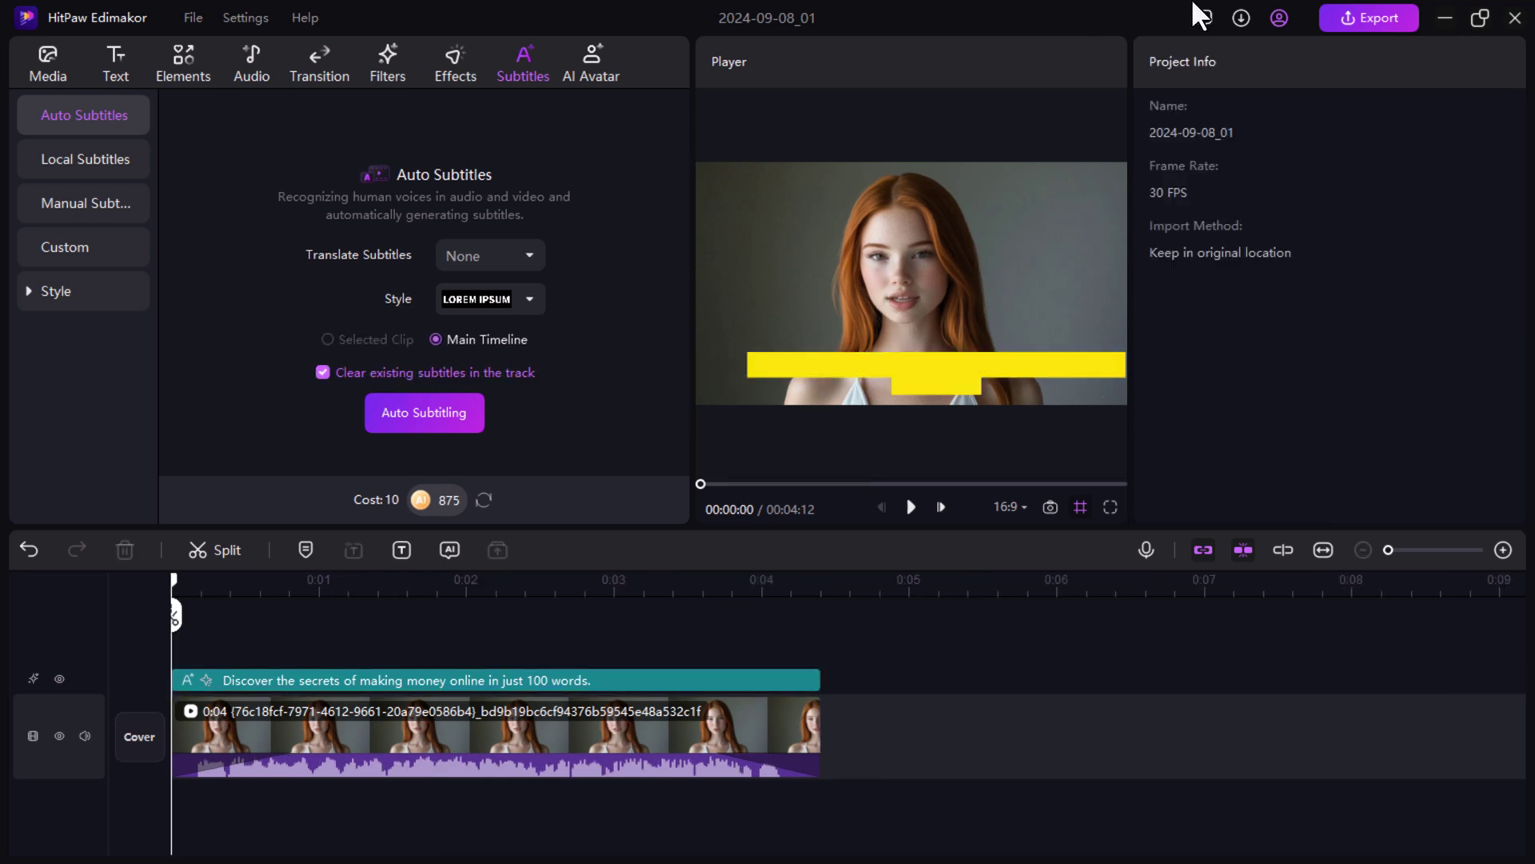
Export the project as MP4 at 4K resolution, Recommended bit rate and 60 fps
click(1352, 16)
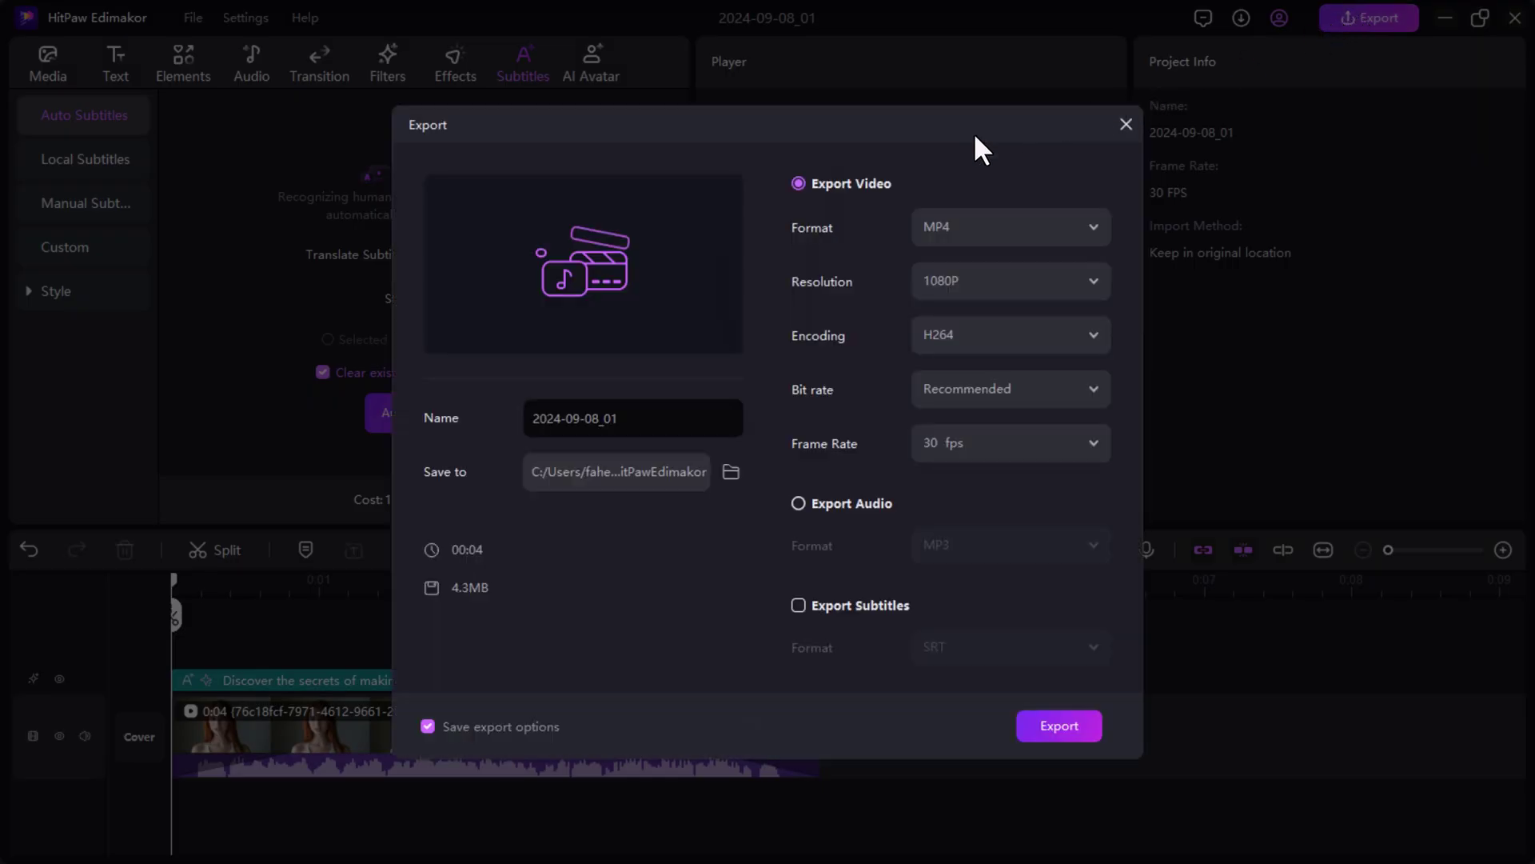
click(1039, 232)
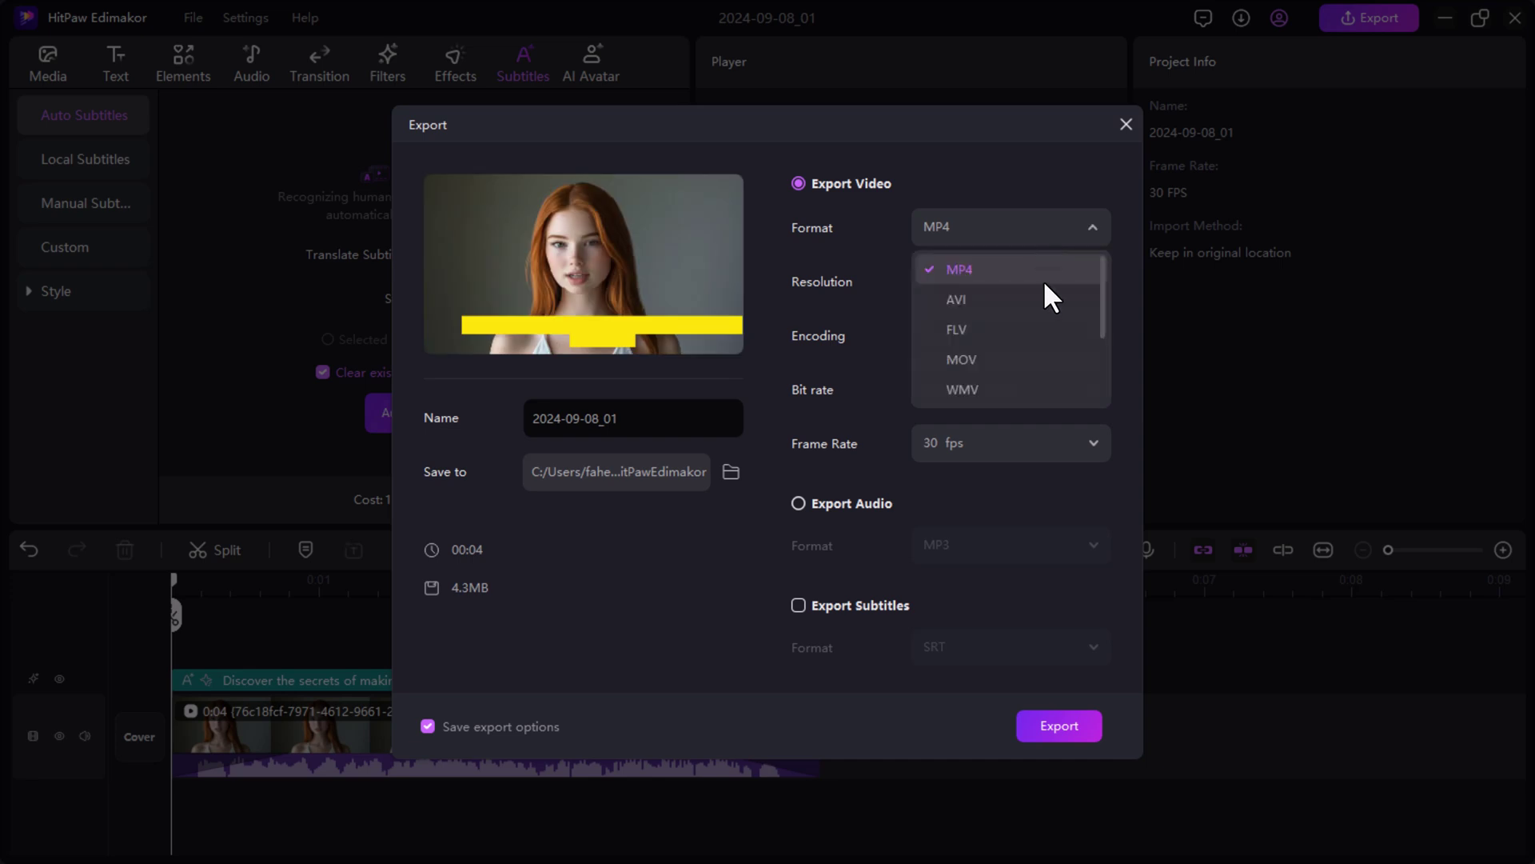
click(976, 280)
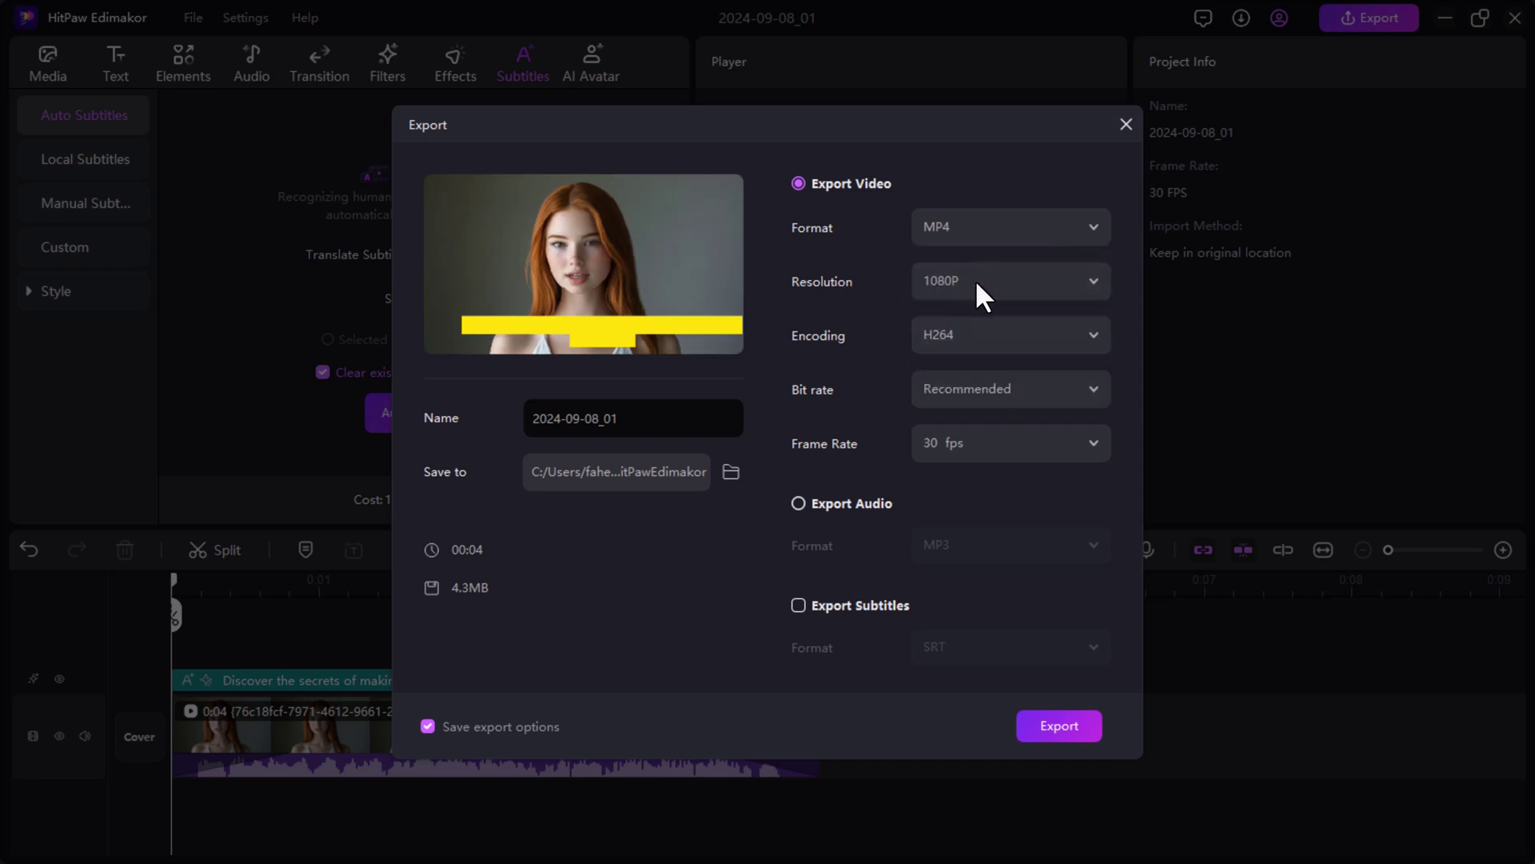
click(975, 280)
click(965, 436)
click(989, 387)
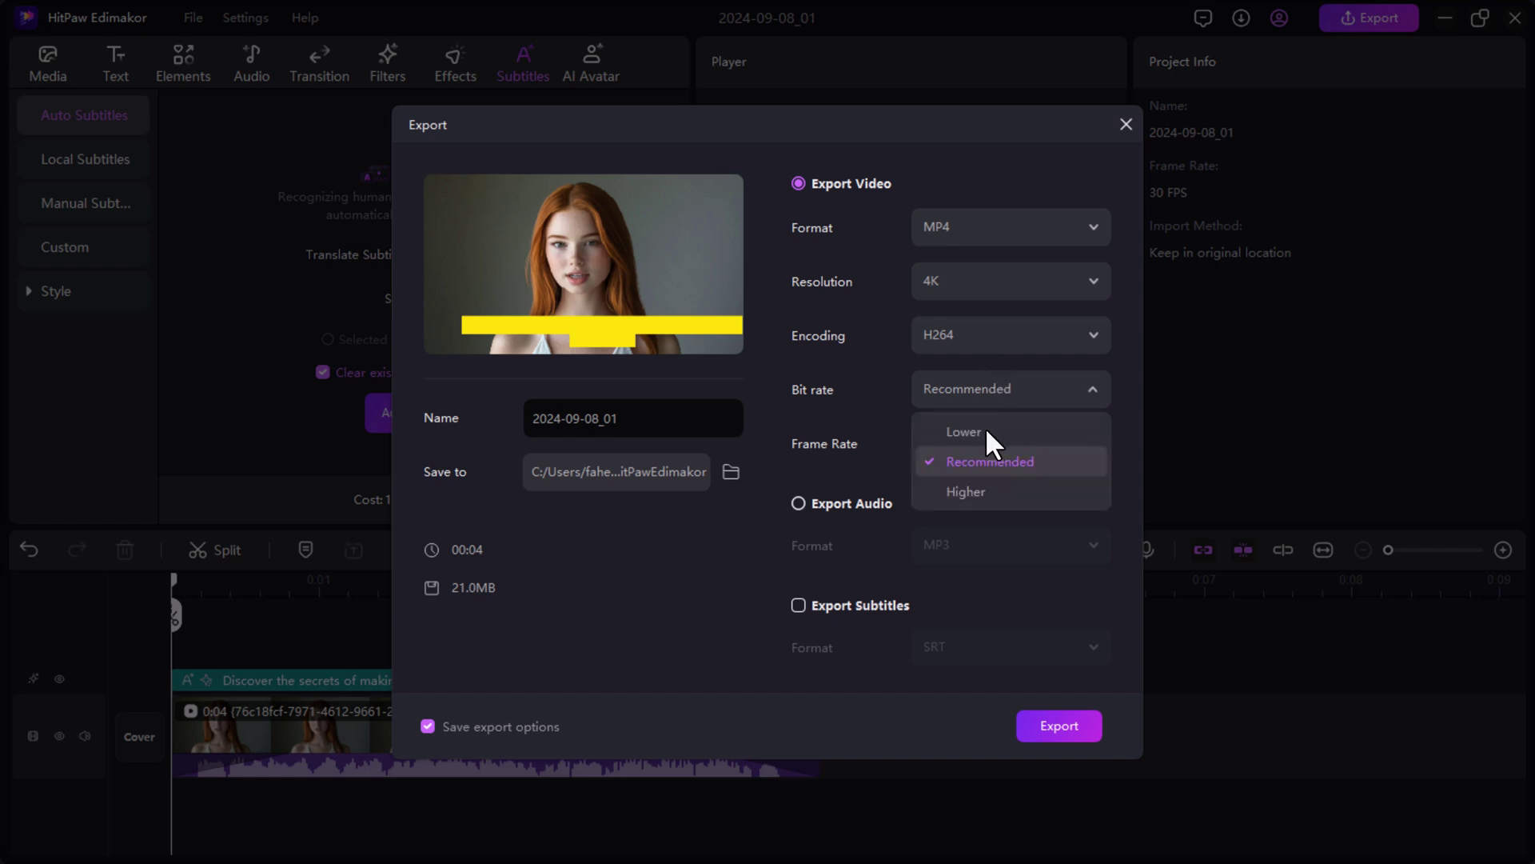
click(989, 457)
click(988, 452)
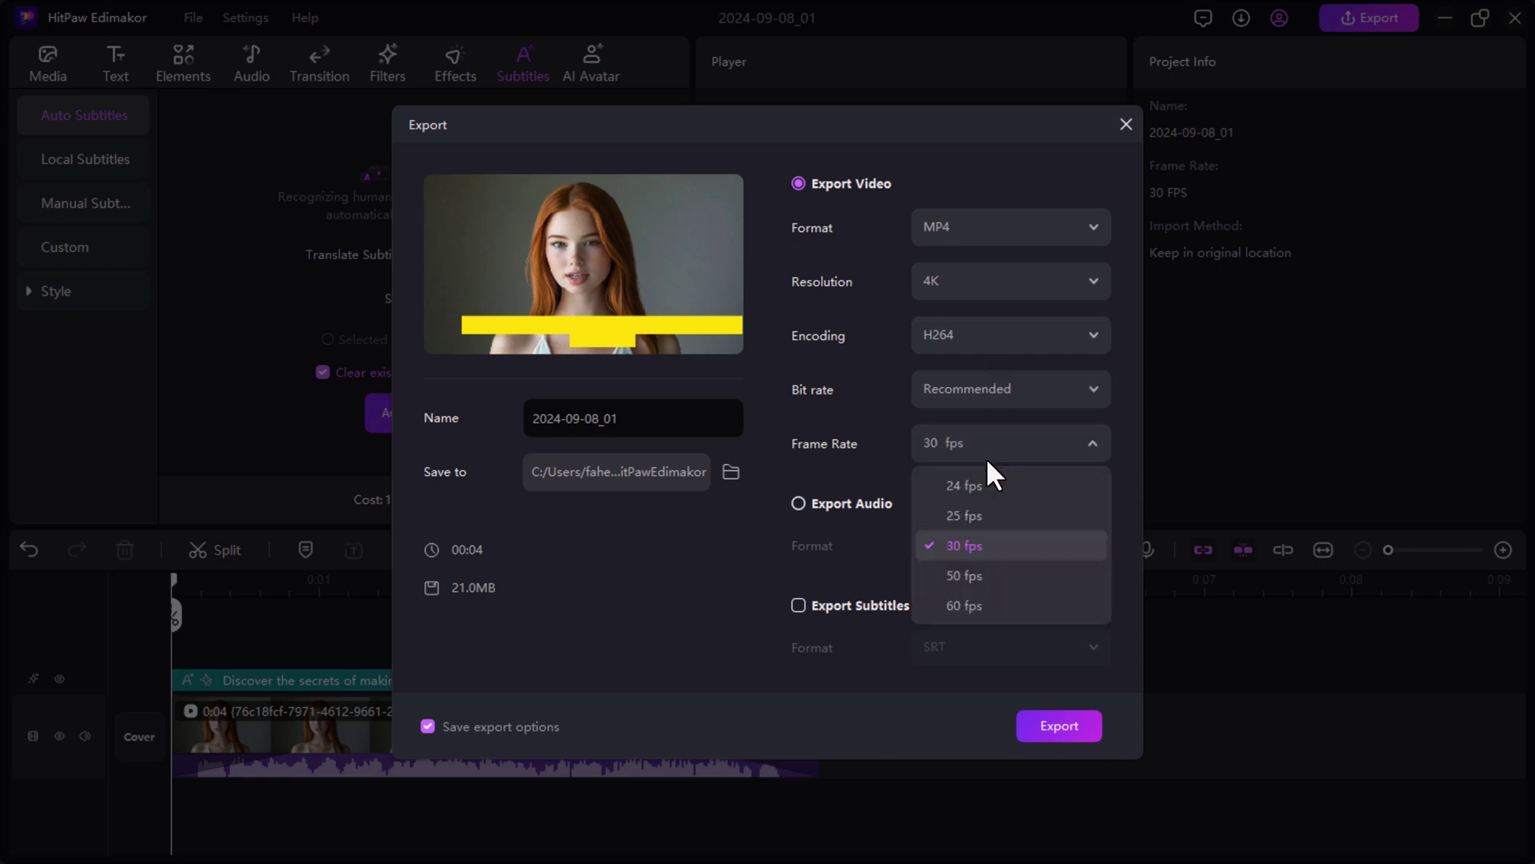
click(973, 600)
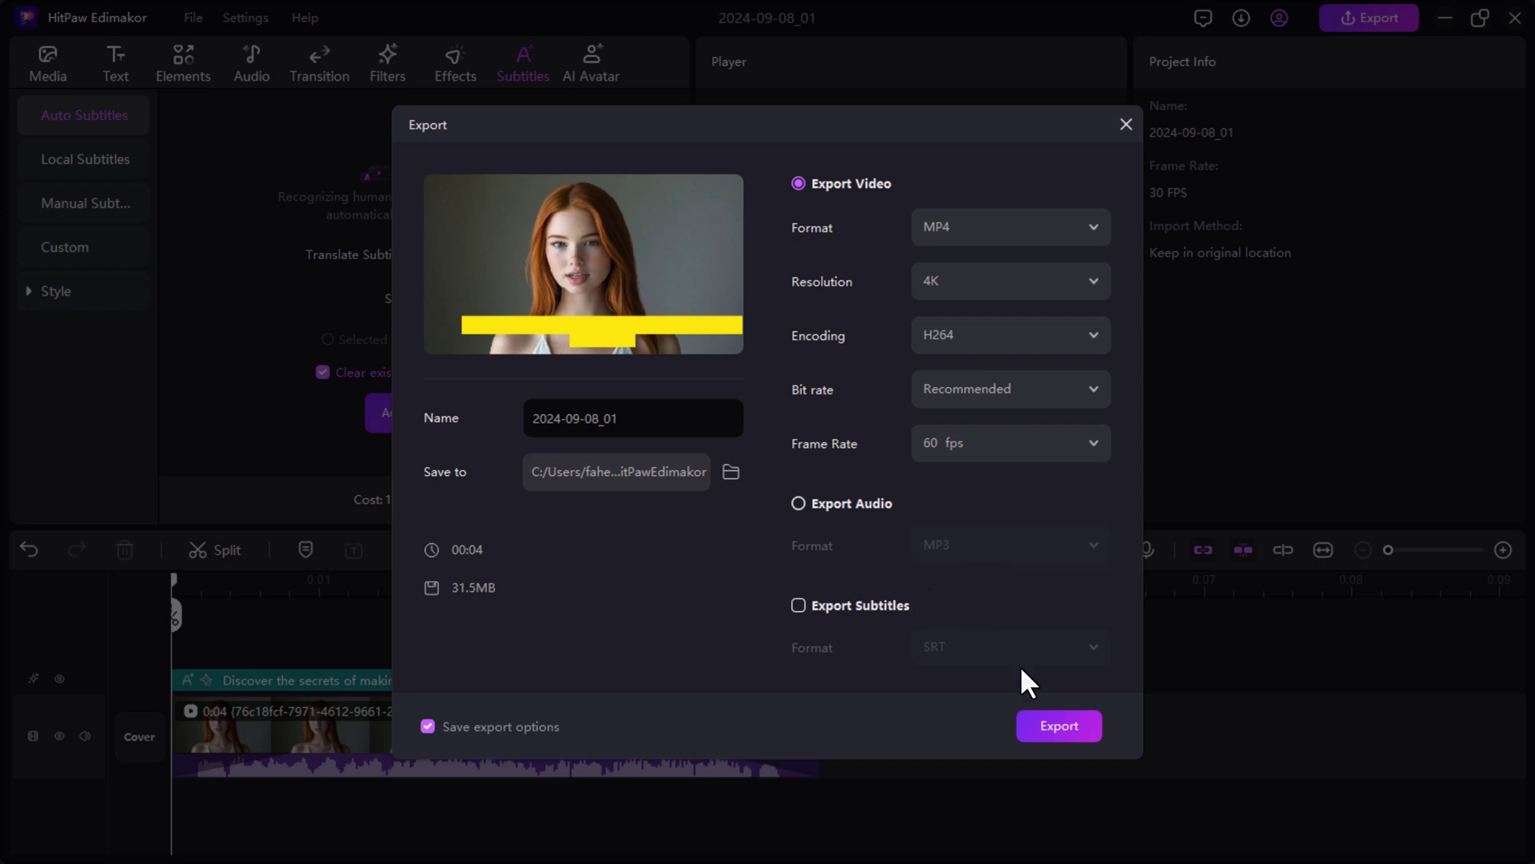
click(1076, 721)
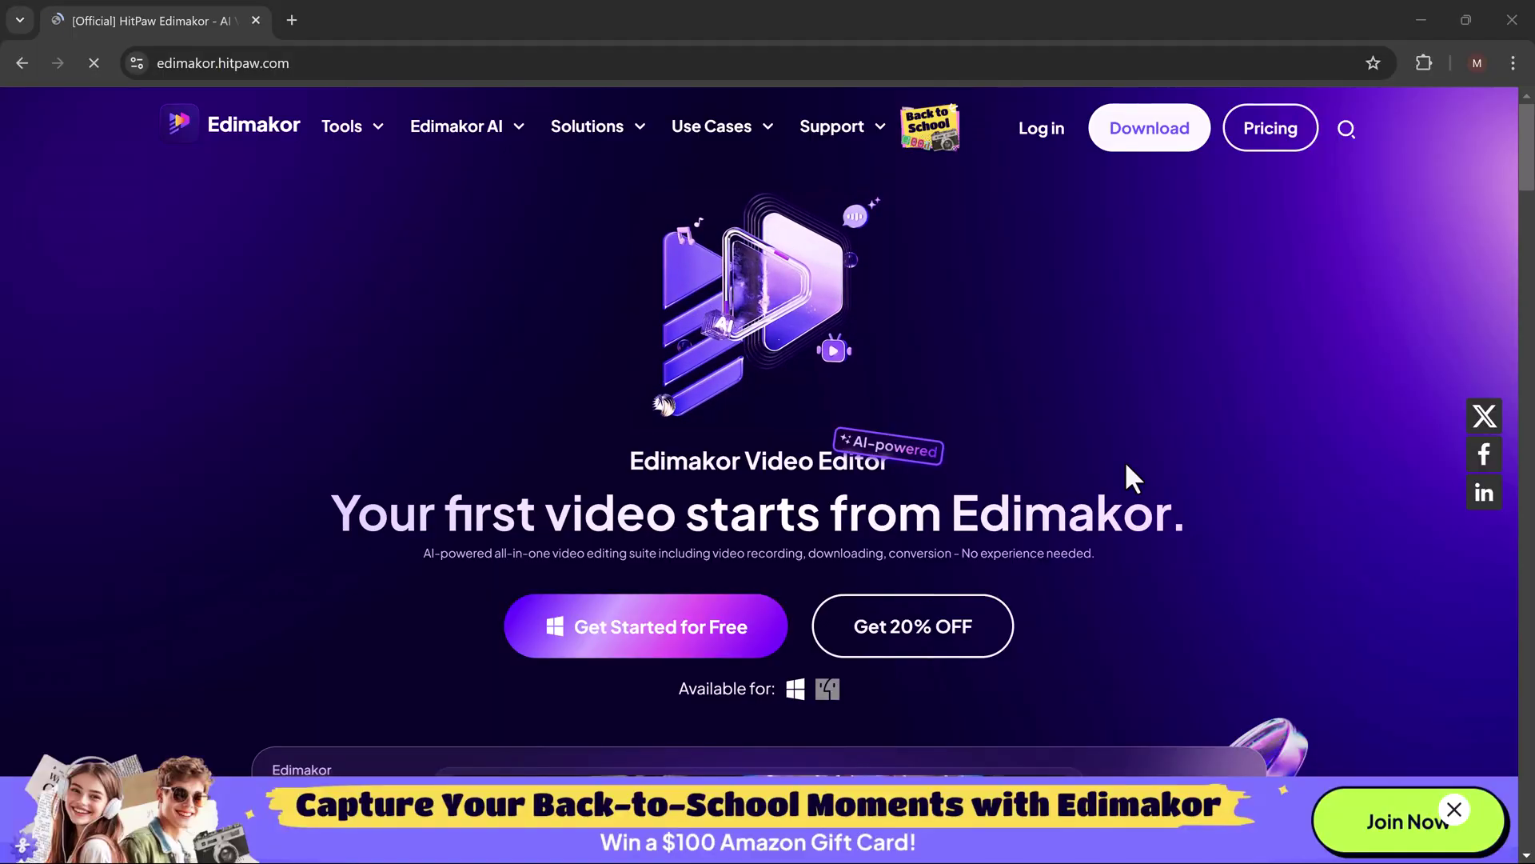
Scroll the Edimakor homepage past its AI tools, editing features, reviews and tutorials to the footer
scroll(1127, 466, down, 1)
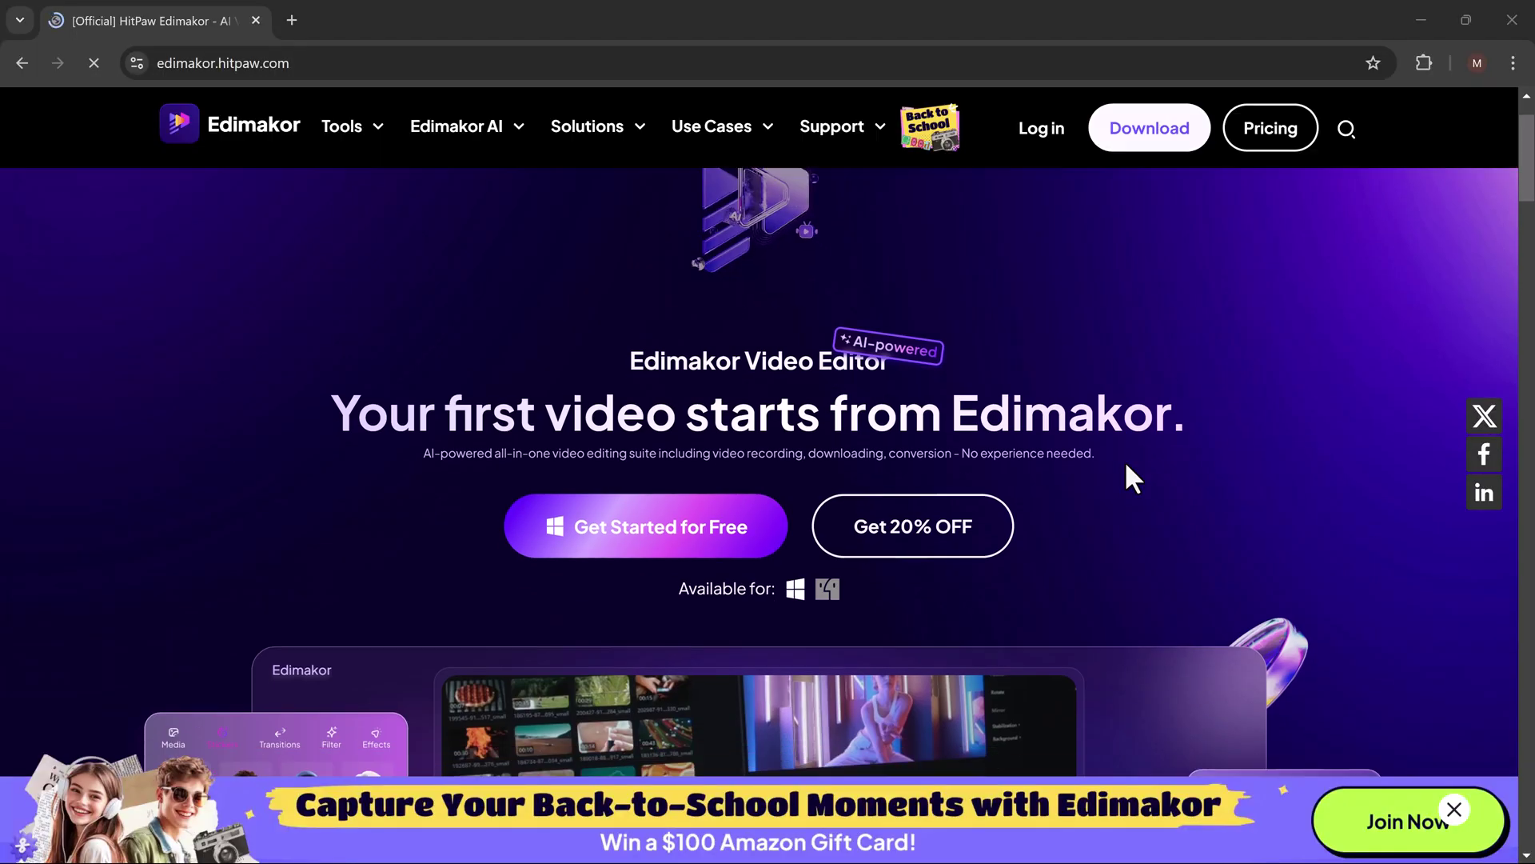
scroll(1127, 467, down, 3)
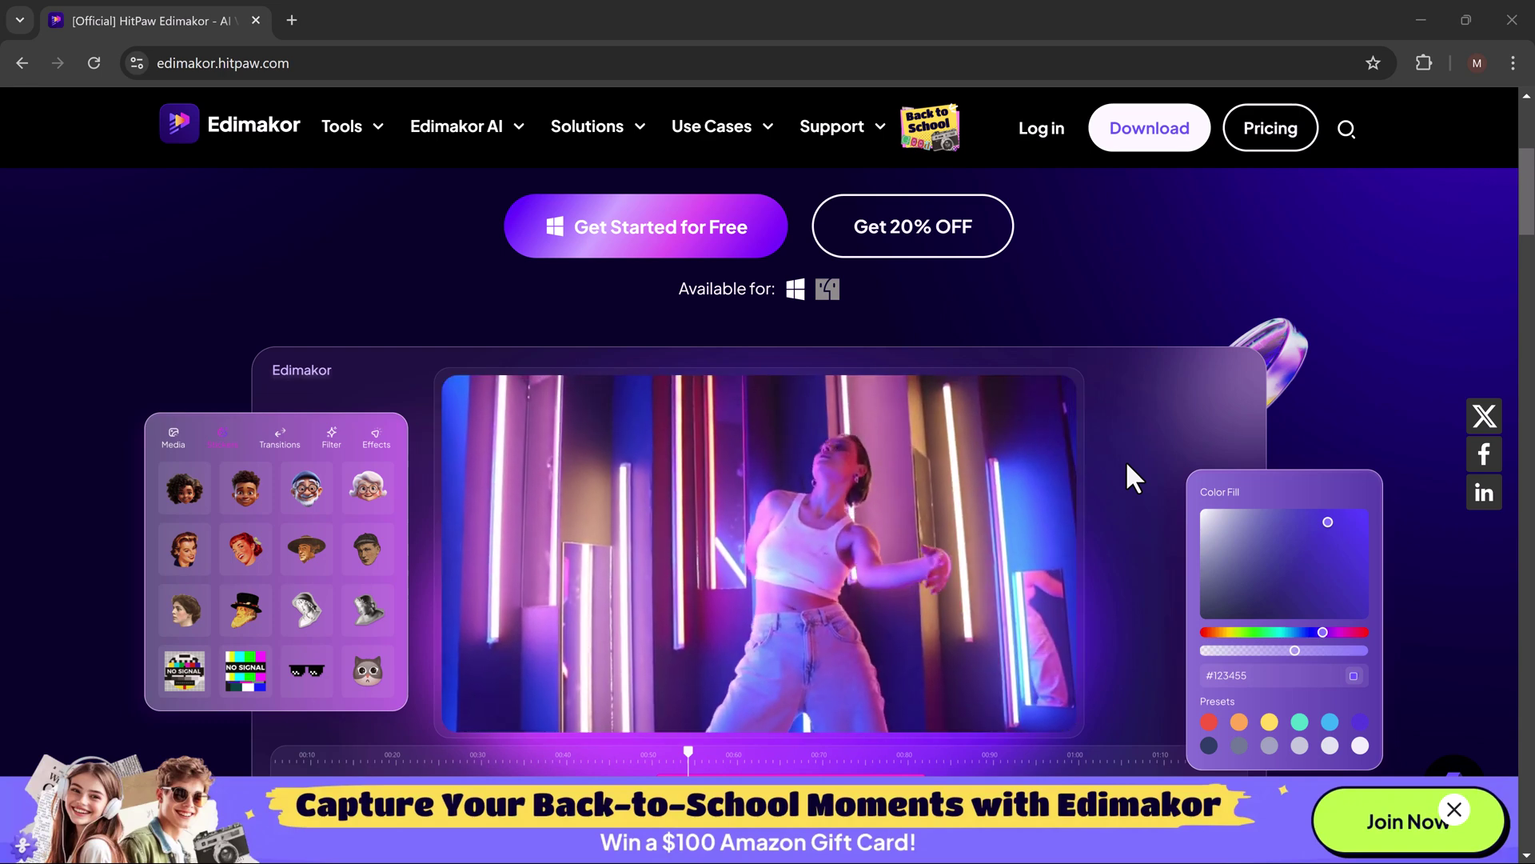
scroll(1126, 465, down, 1)
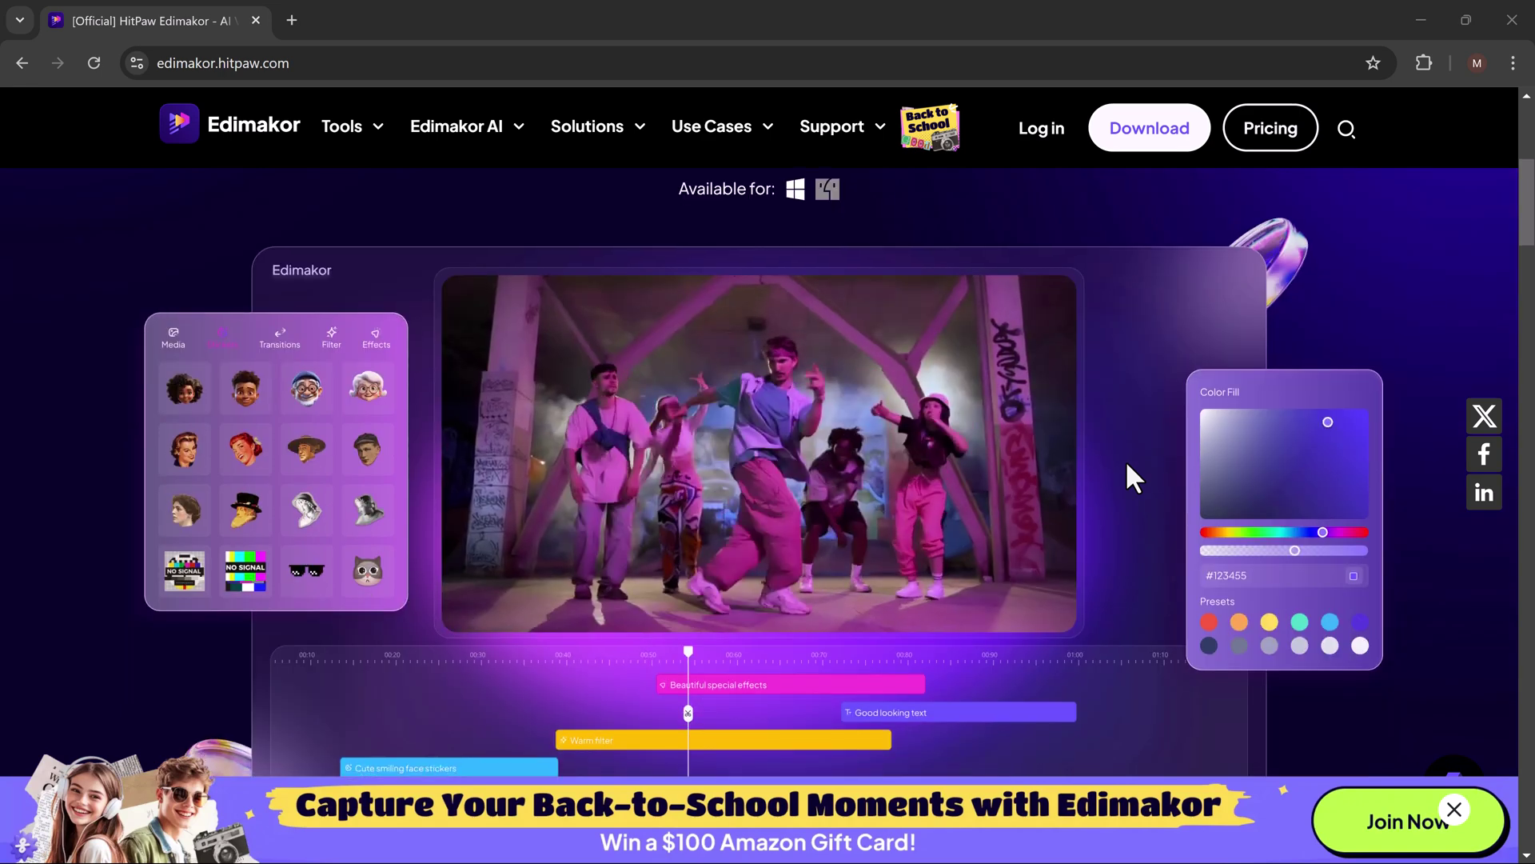
scroll(1128, 466, down, 4)
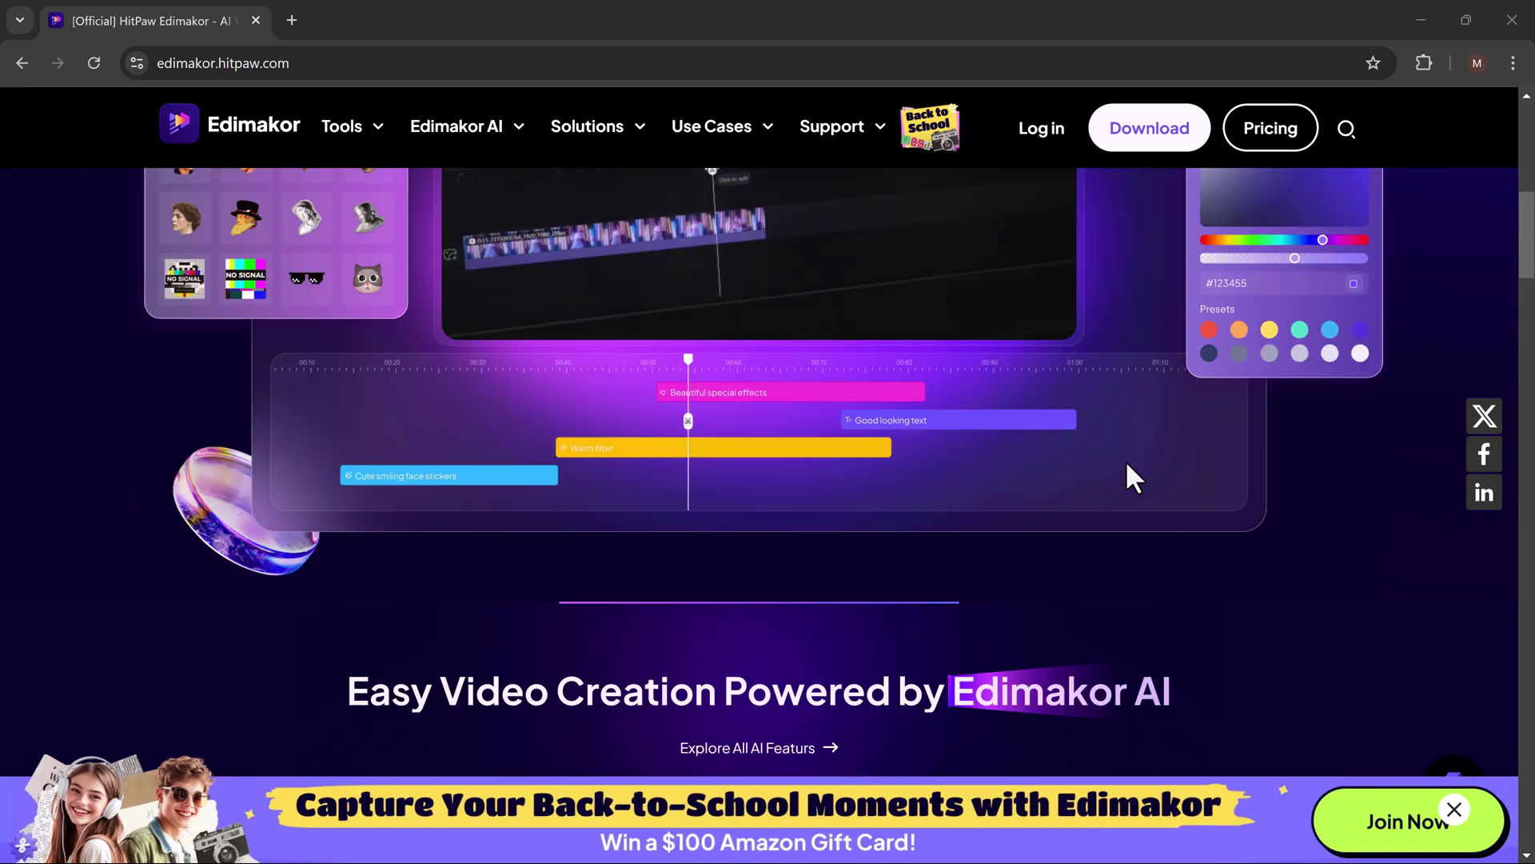
scroll(1128, 465, down, 4)
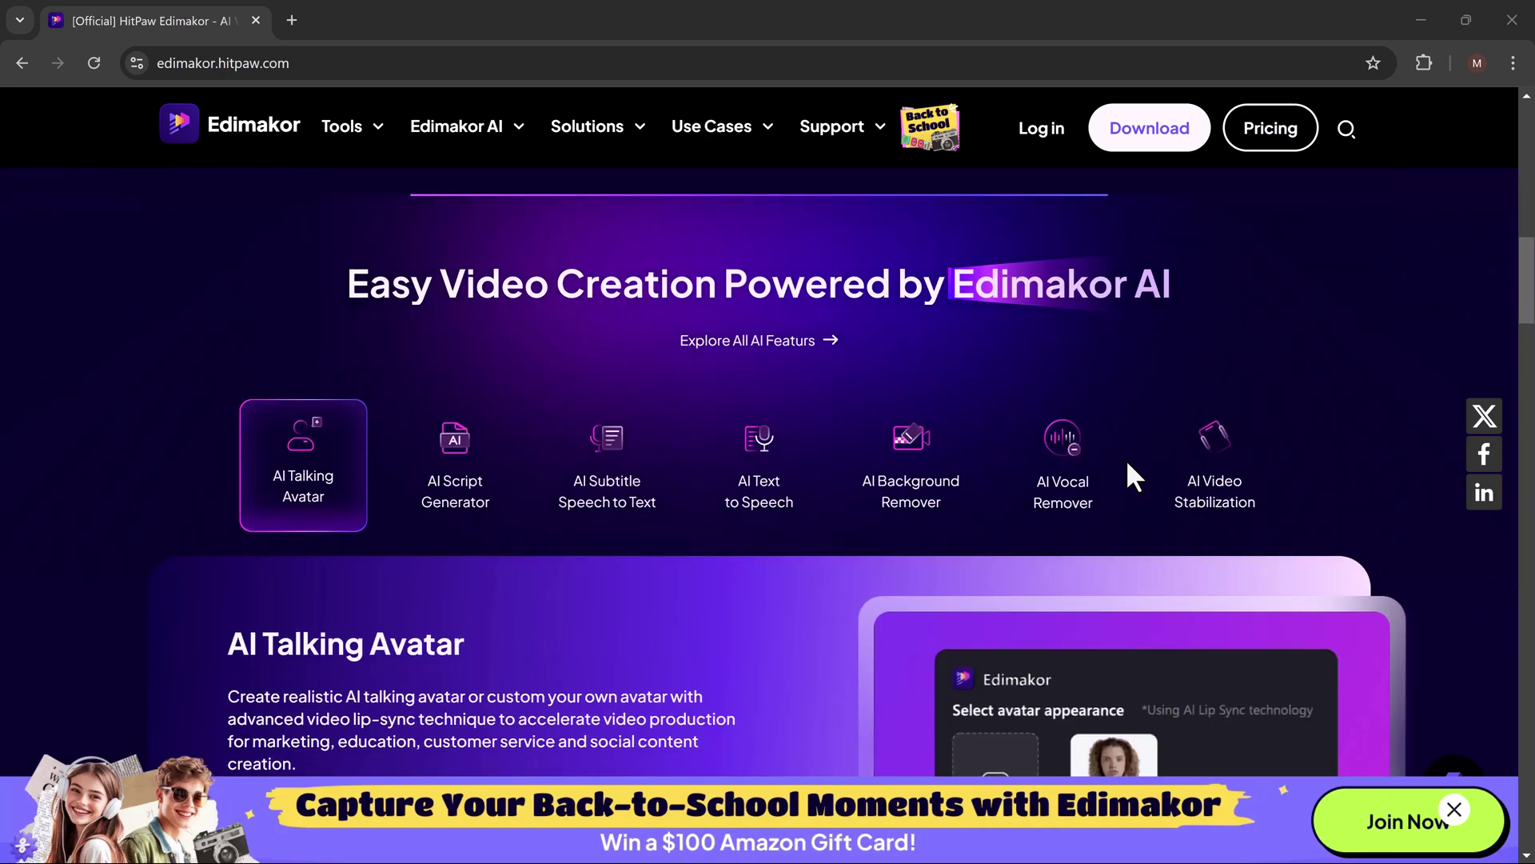
scroll(1127, 464, down, 3)
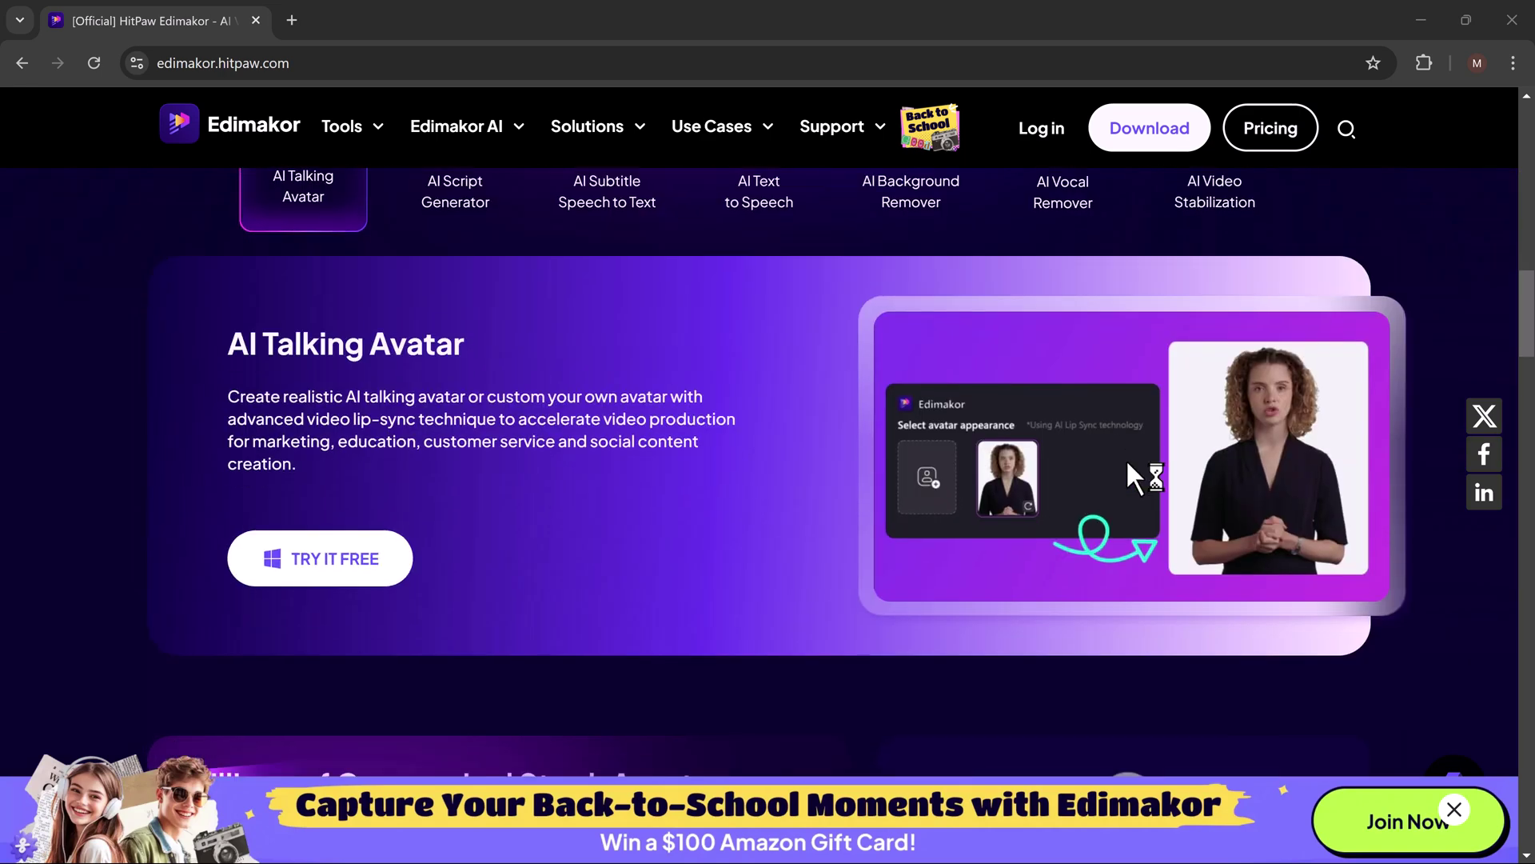
scroll(1128, 464, down, 4)
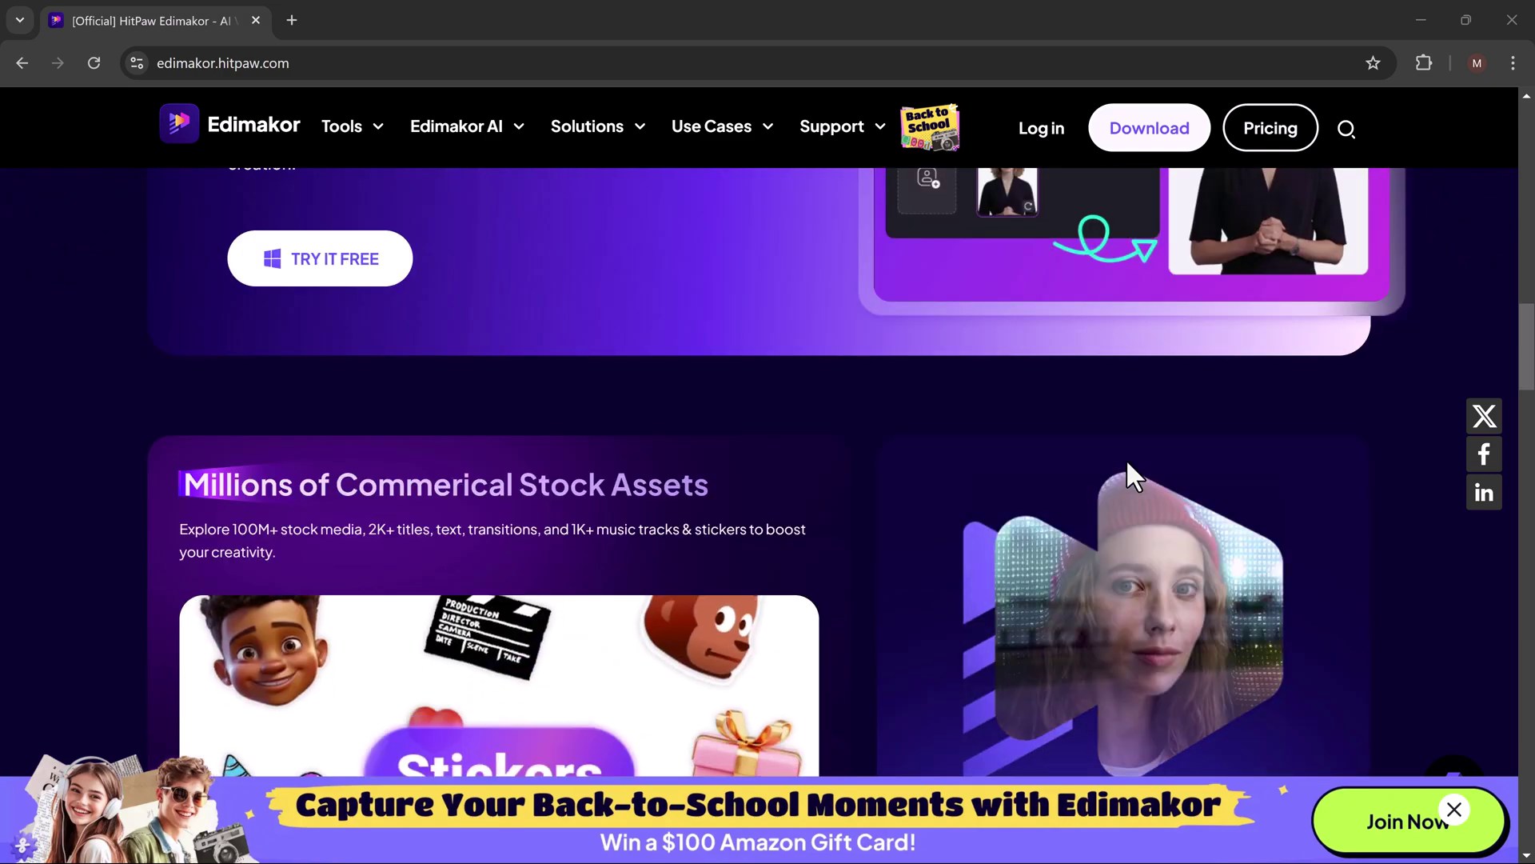
scroll(1128, 464, down, 6)
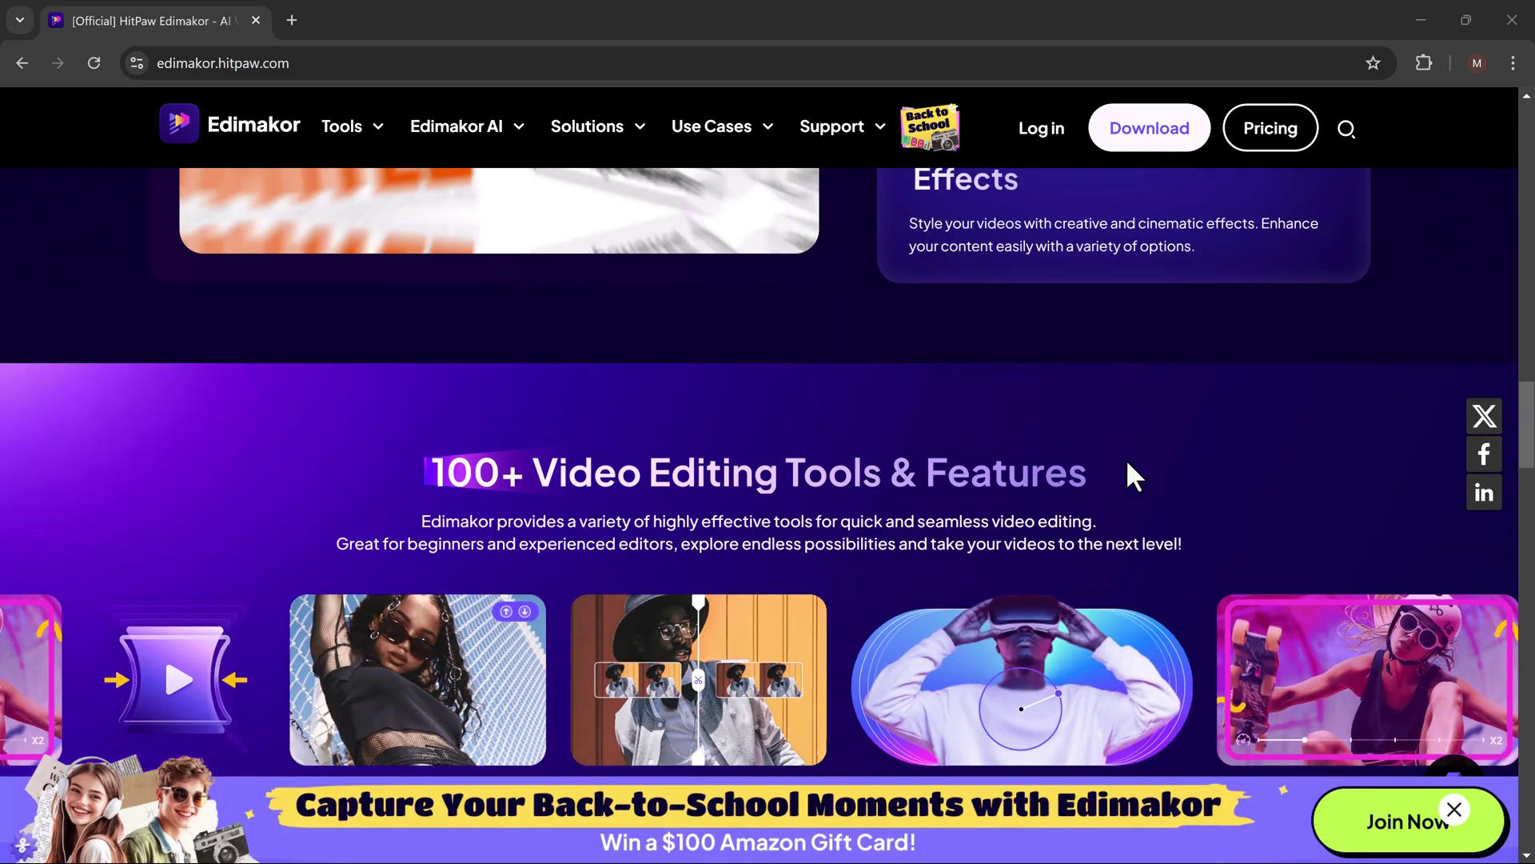
scroll(1127, 464, down, 7)
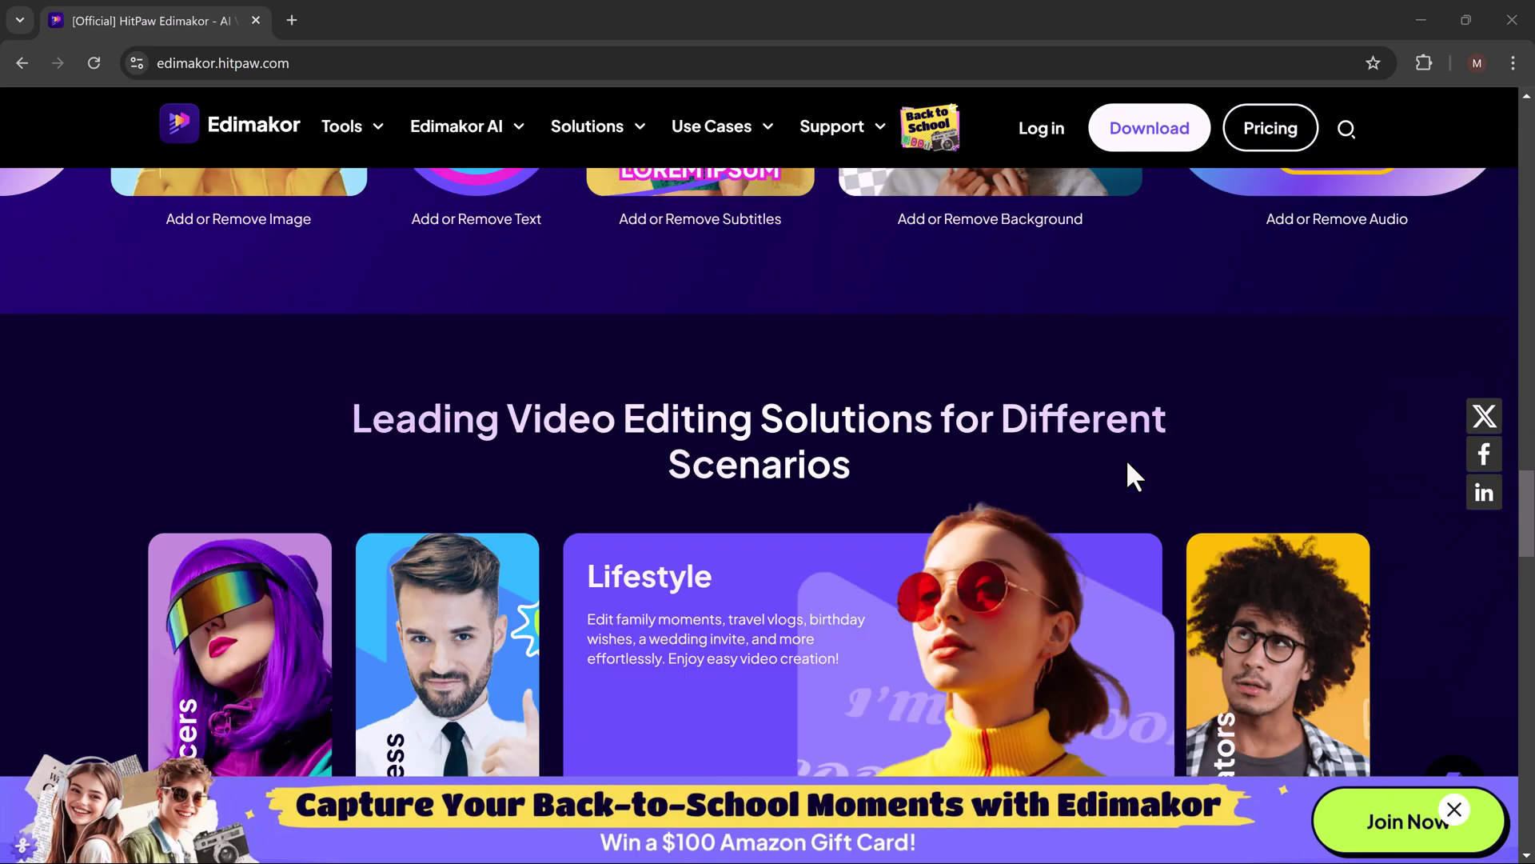
scroll(1128, 460, down, 8)
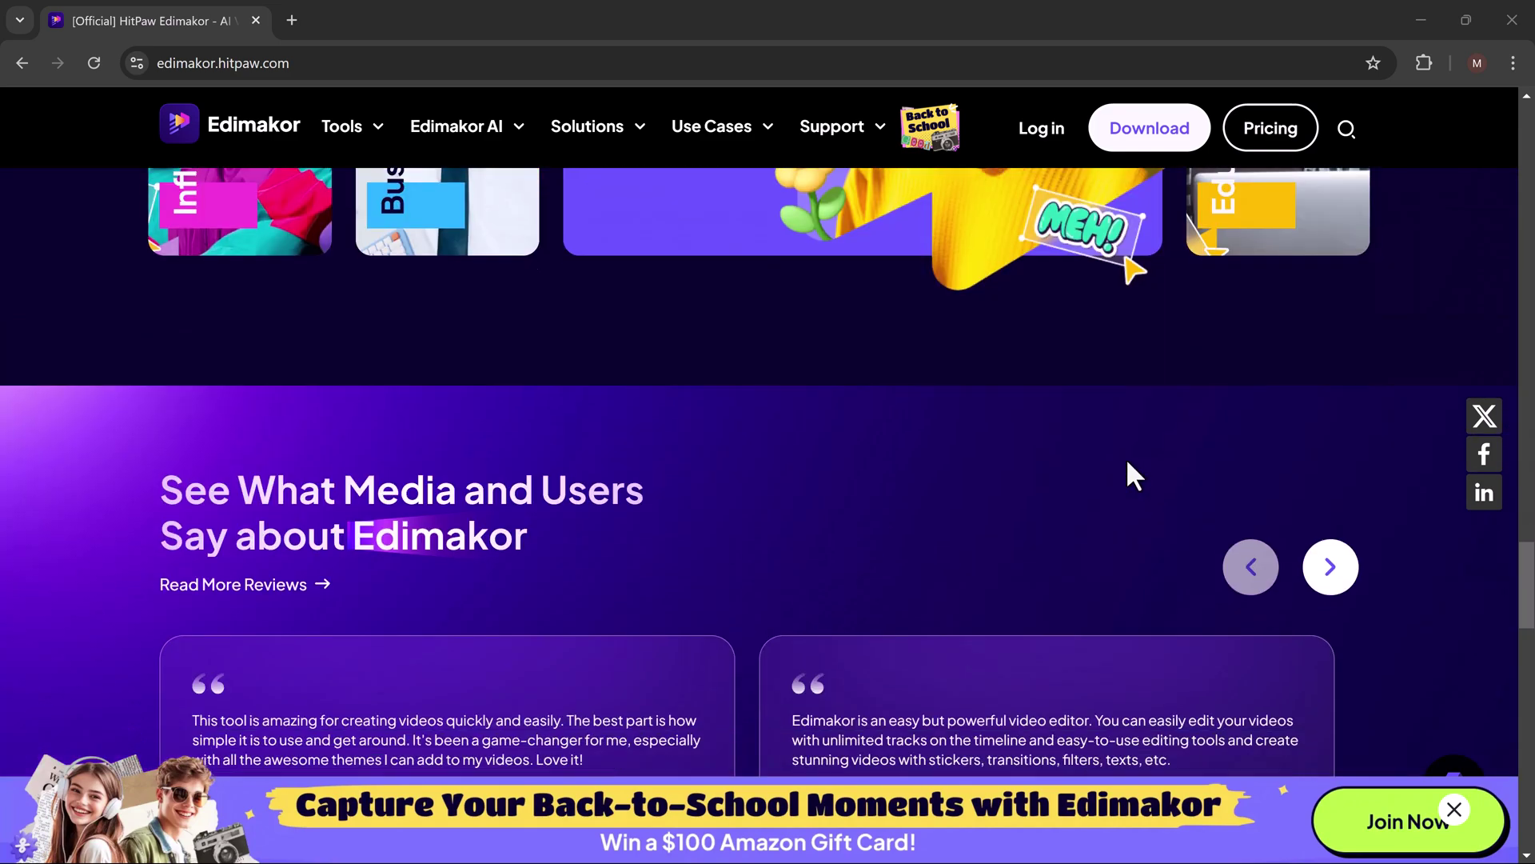
scroll(1127, 472, down, 8)
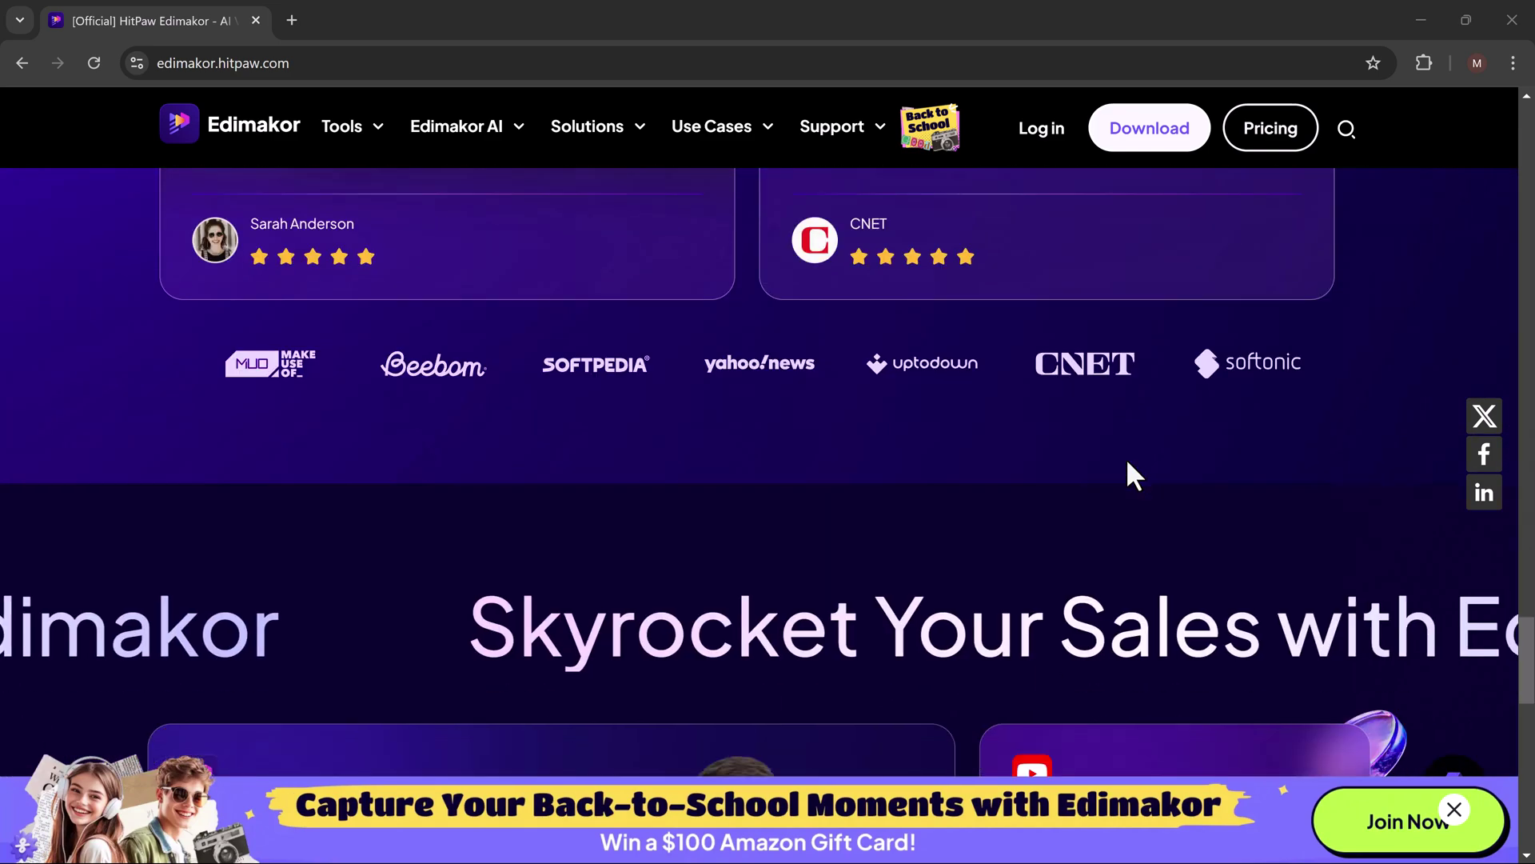
scroll(1127, 456, down, 5)
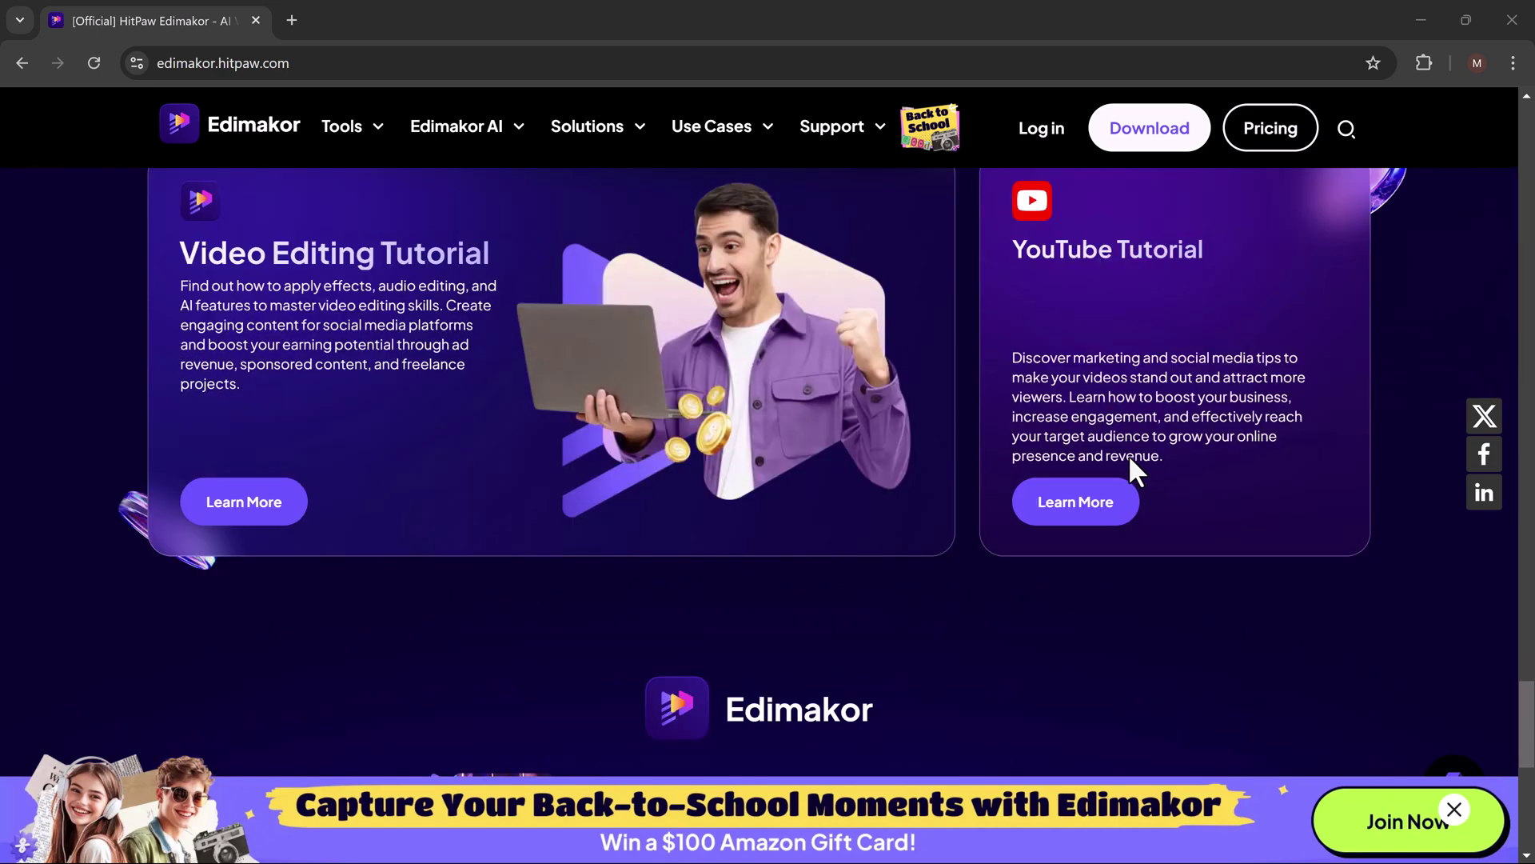
scroll(1129, 454, up, 1)
scroll(1130, 454, down, 6)
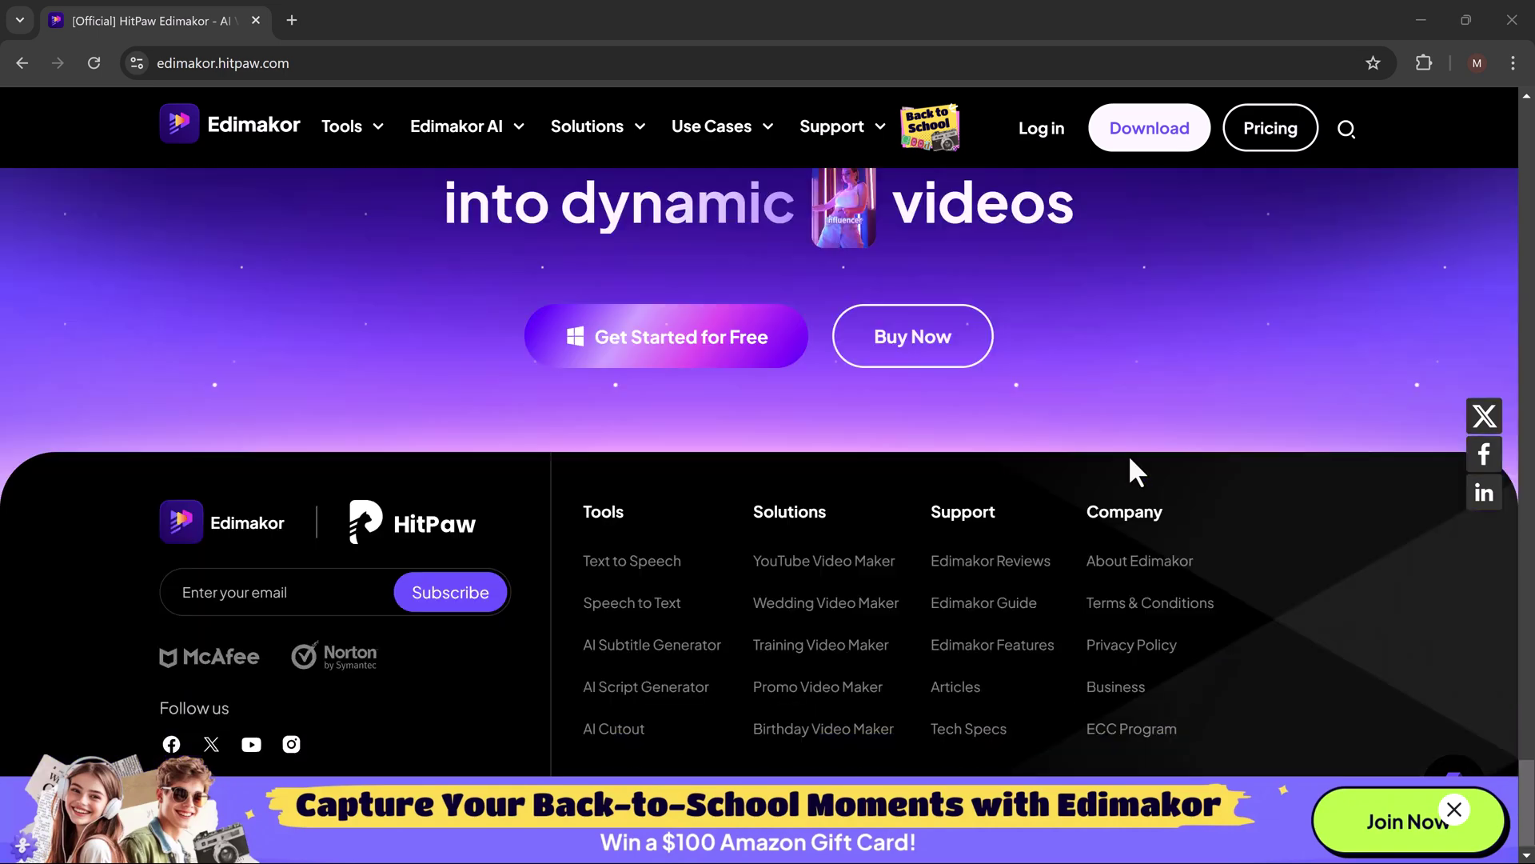